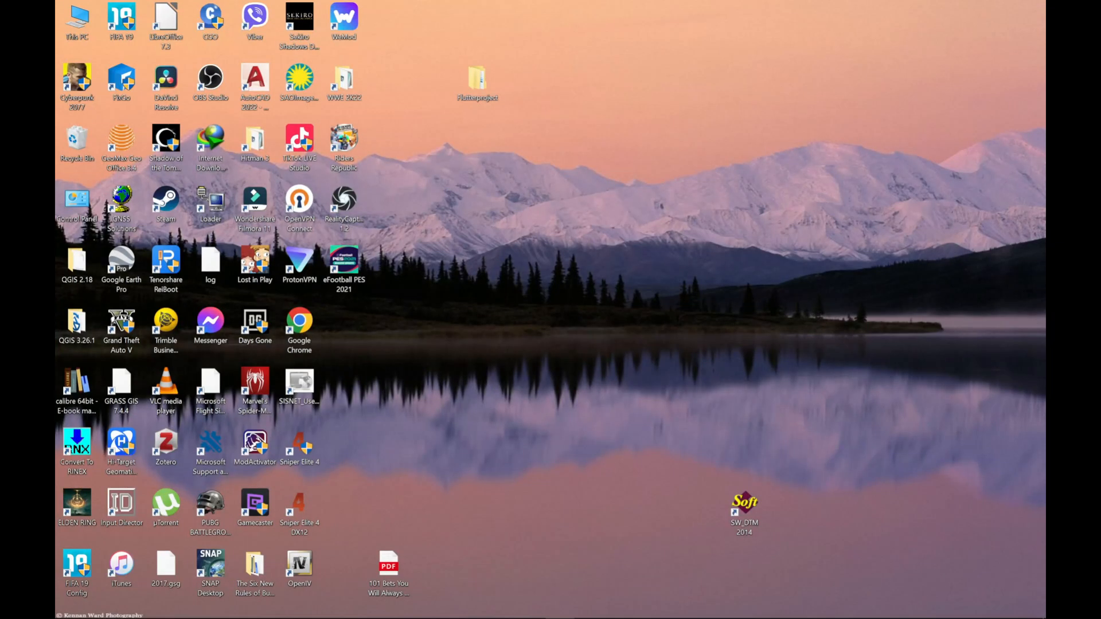
Launch GEOSolution and start a new project.
{"action": "mouse_move", "coordinate": [318, 612]}
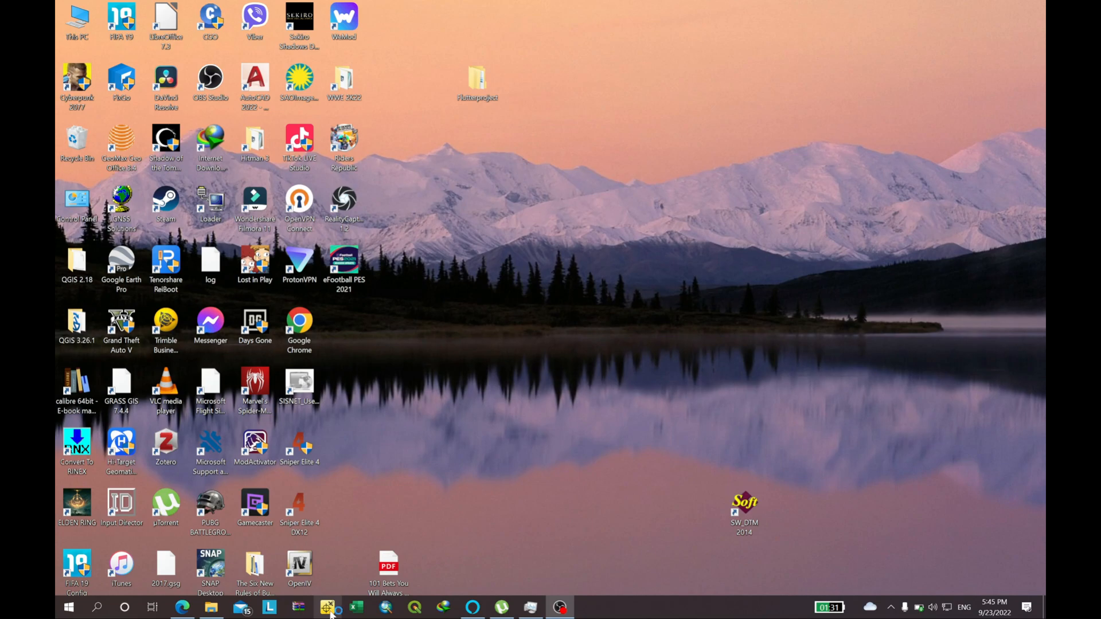
{"action": "left_click", "coordinate": [329, 610]}
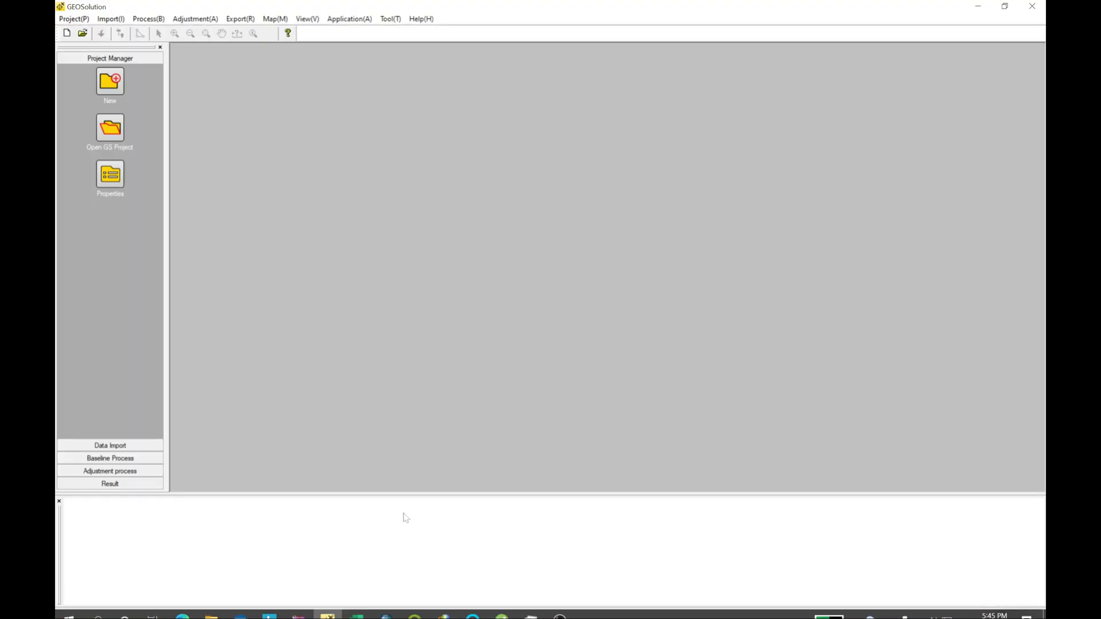
{"action": "left_click", "coordinate": [68, 19]}
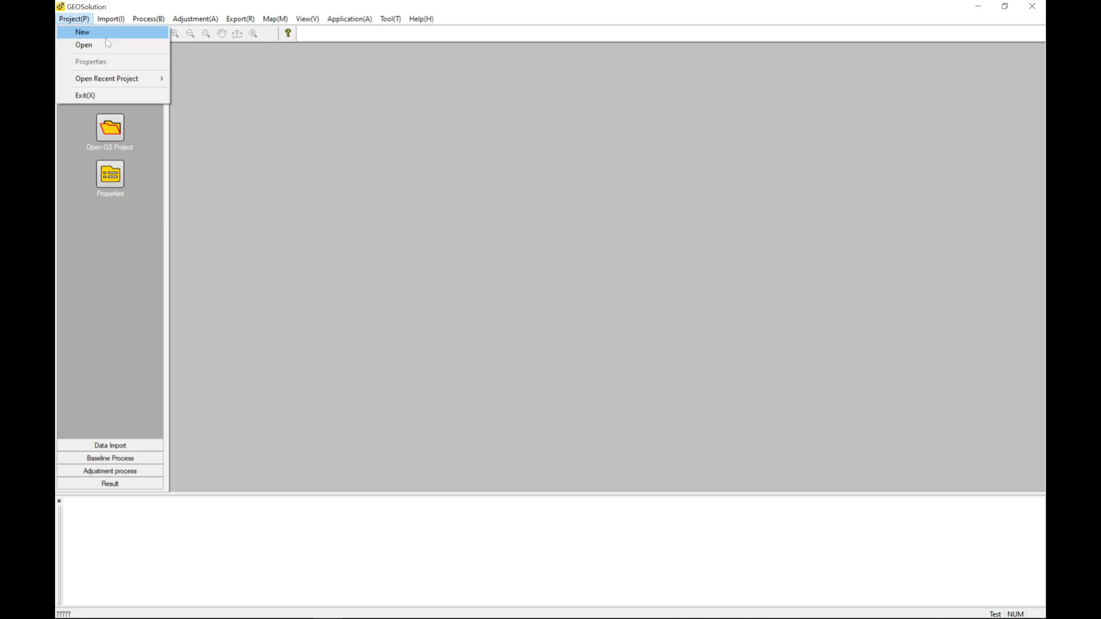
{"action": "left_click", "coordinate": [86, 33]}
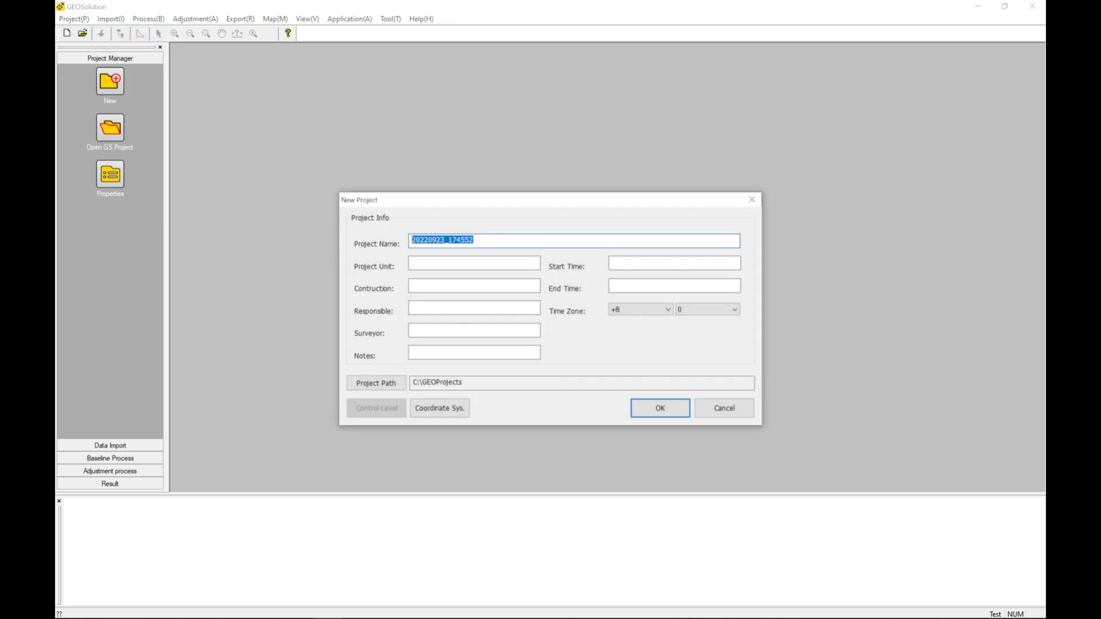
Name the new project "Youtube Tutorial".
{"action": "key", "text": "Caps_Lock"}
{"action": "type", "text": "y"}
{"action": "key", "text": "Caps_Lock"}
{"action": "type", "text": "OUTUB"}
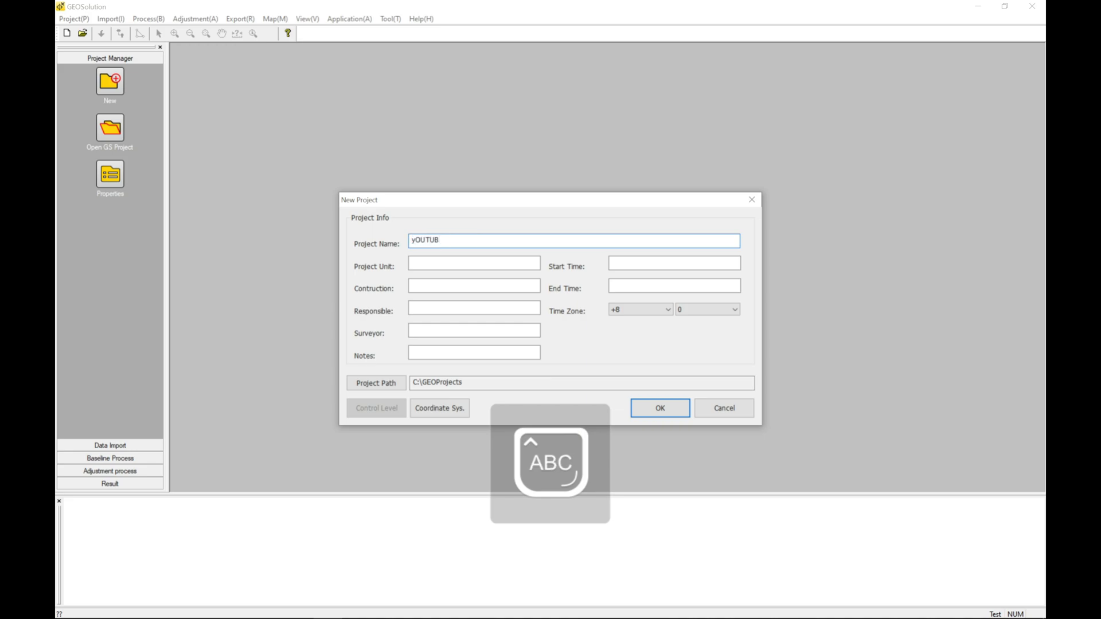
{"action": "key", "text": "BackSpace"}
{"action": "key", "text": "BackSpace"}
{"action": "key", "text": "BackSpace"}
{"action": "key", "text": "BackSpace"}
{"action": "key", "text": "BackSpace"}
{"action": "key", "text": "Caps_Lock"}
{"action": "key", "text": "Caps_Lock"}
{"action": "type", "text": "Y"}
{"action": "key", "text": "Caps_Lock"}
{"action": "type", "text": "outube"}
{"action": "key", "text": "Caps_Lock"}
{"action": "type", "text": "T"}
{"action": "key", "text": "Caps_Lock"}
{"action": "type", "text": "utorial"}
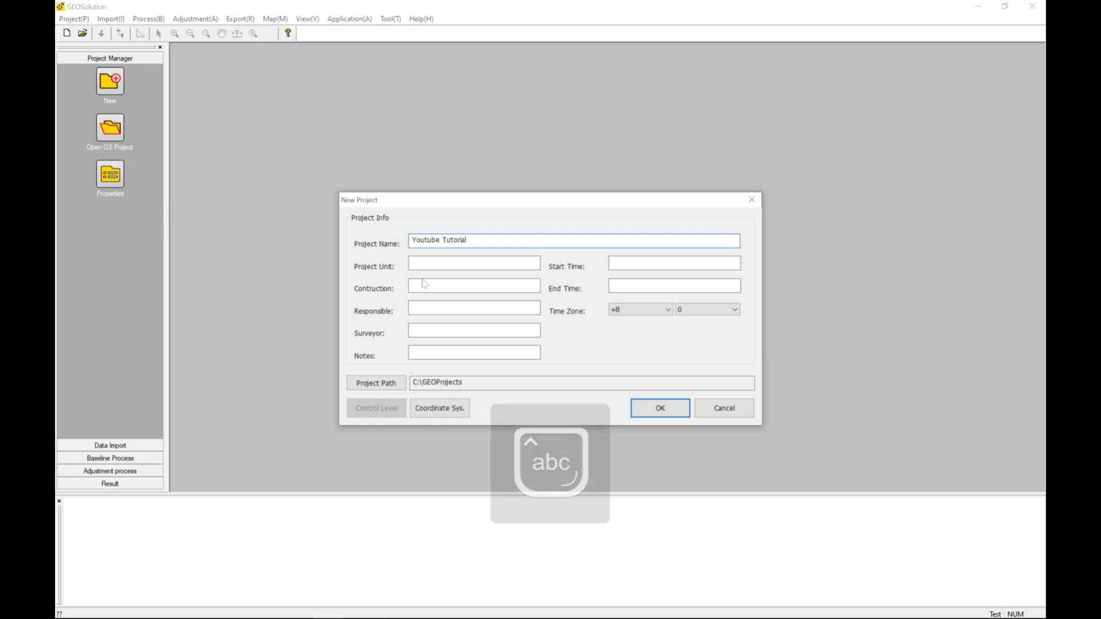
Set the project unit to meter and the surveyor to "Freelancer Surveying".
{"action": "type", "text": "mete"}
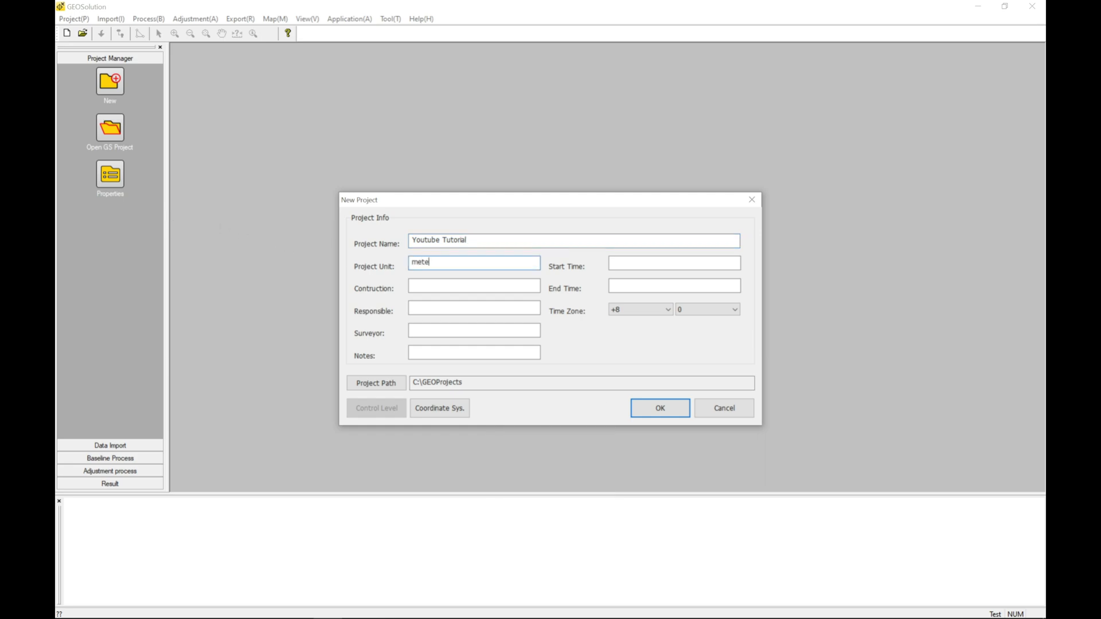
{"action": "type", "text": "r"}
{"action": "key", "text": "Tab"}
{"action": "key", "text": "Tab"}
{"action": "key", "text": "Tab"}
{"action": "key", "text": "Caps_Lock"}
{"action": "type", "text": "F"}
{"action": "key", "text": "Caps_Lock"}
{"action": "type", "text": "ree"}
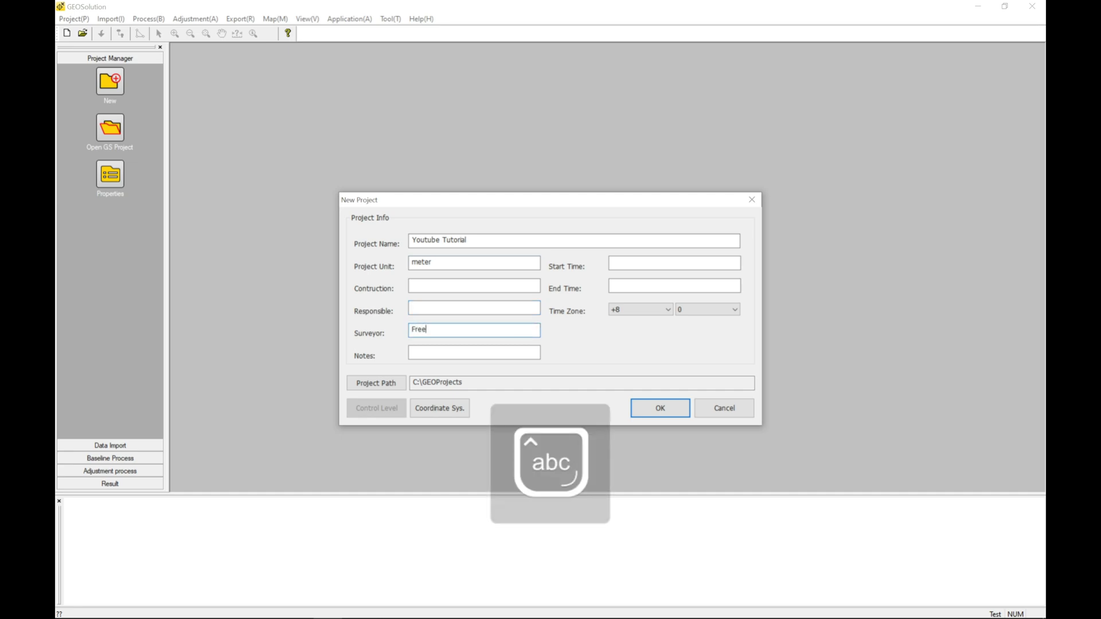
{"action": "type", "text": "lancer Surveying"}
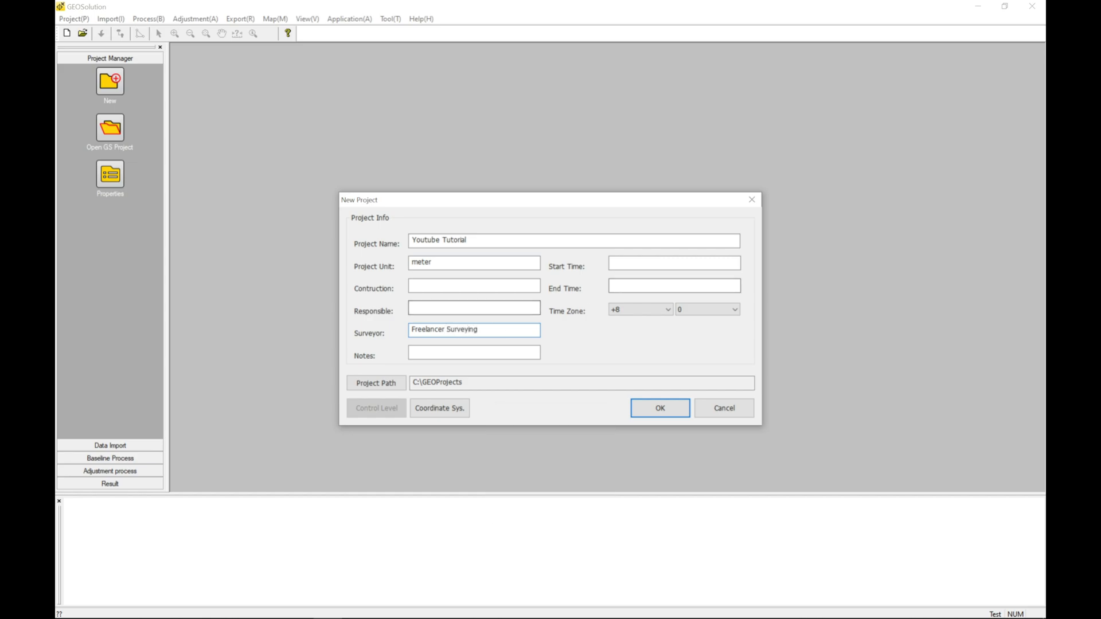
Set the project's time zone to +5 hours and 45 minutes.
{"action": "left_click", "coordinate": [657, 312]}
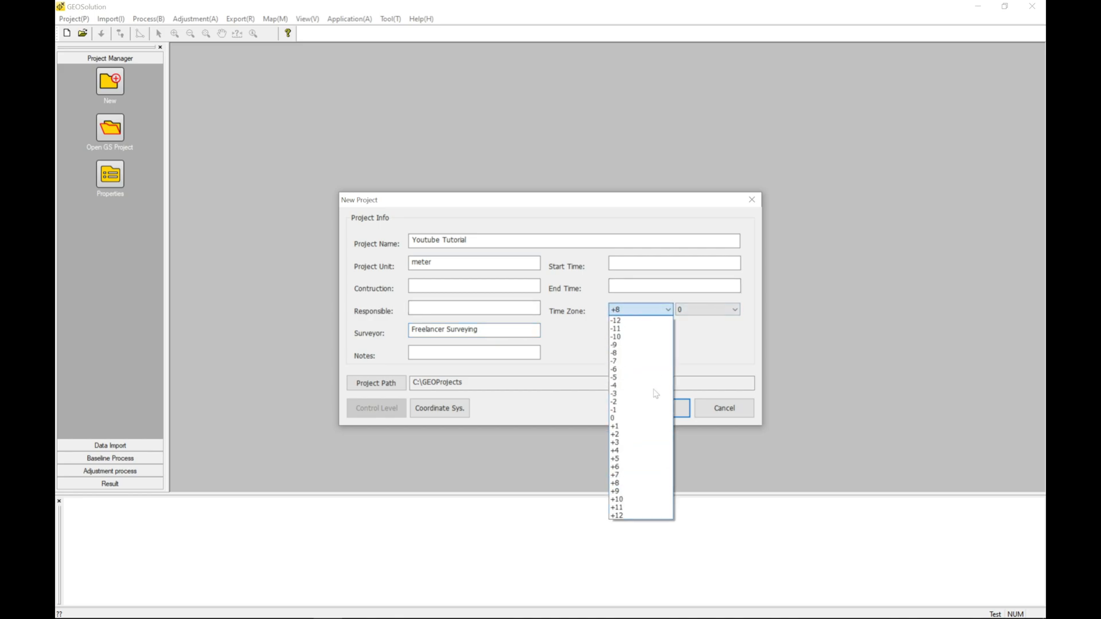
{"action": "left_click", "coordinate": [638, 459]}
{"action": "left_click", "coordinate": [706, 312]}
{"action": "scroll", "coordinate": [696, 487], "scroll_direction": "down", "scroll_amount": 5}
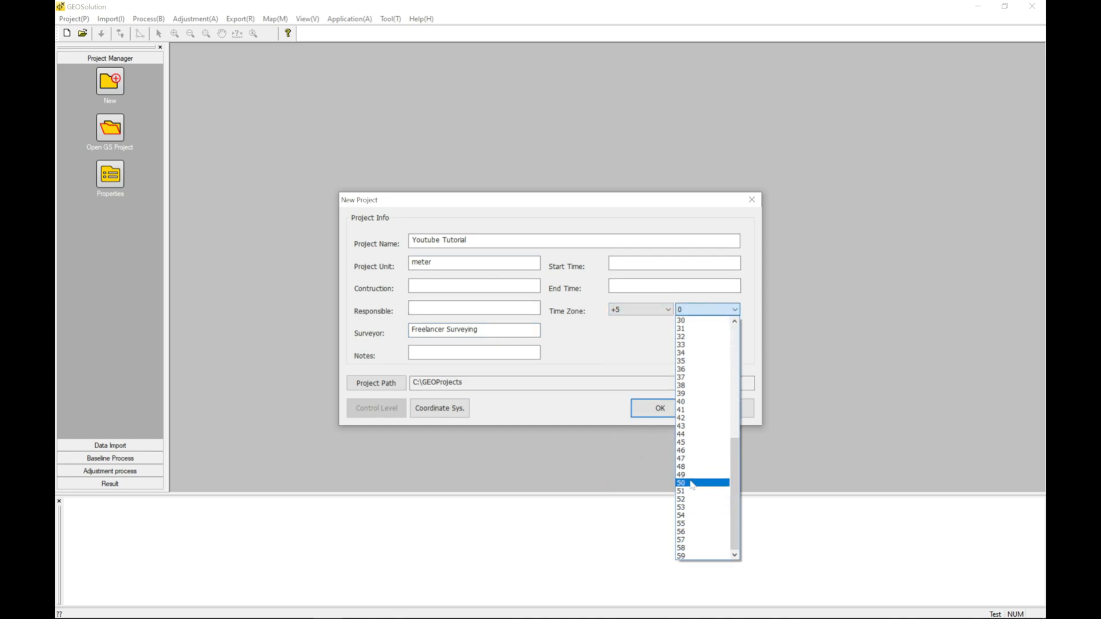
{"action": "left_click", "coordinate": [691, 442]}
{"action": "left_click", "coordinate": [411, 352]}
Open the project's coordinate system settings and choose the everest30(Everest 1830) ellipsoid.
{"action": "left_click", "coordinate": [457, 411]}
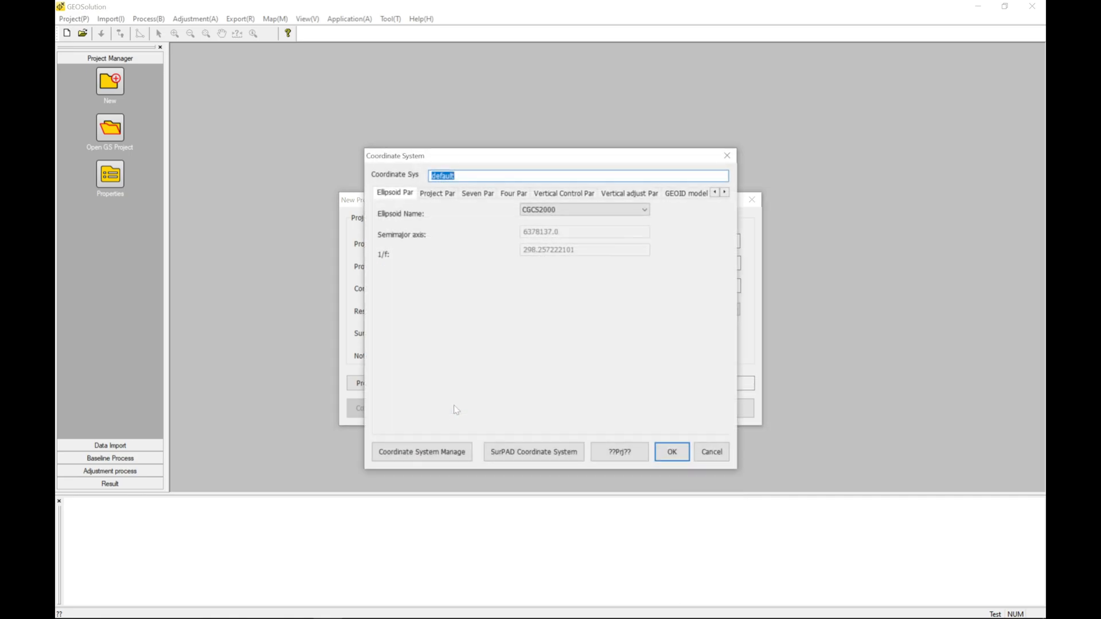
{"action": "left_click", "coordinate": [593, 210]}
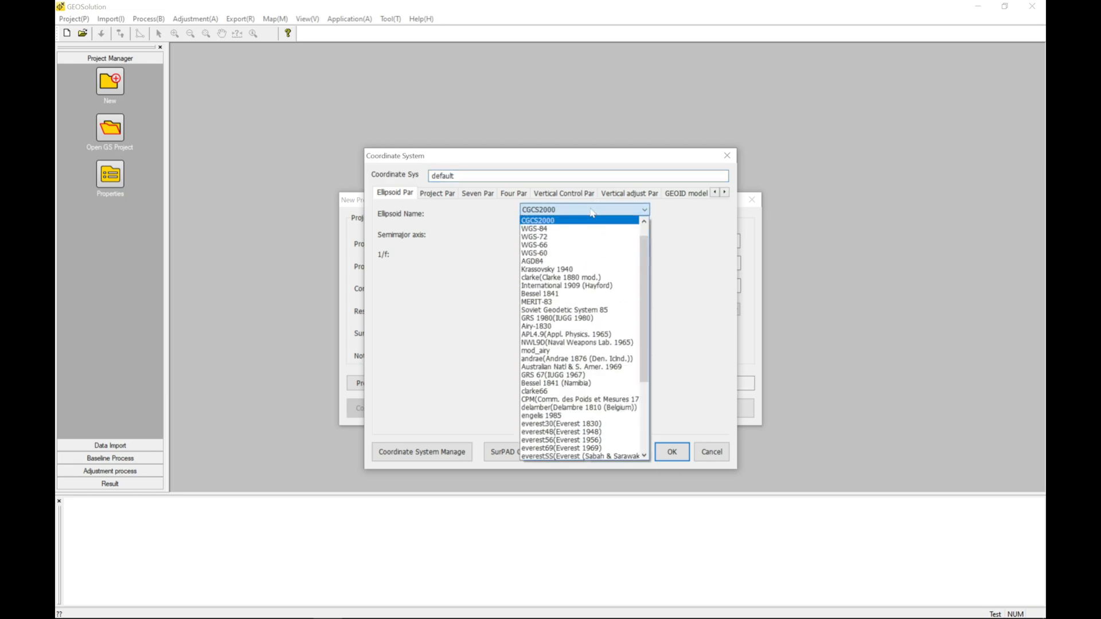
{"action": "key", "text": "e"}
{"action": "key", "text": "Down"}
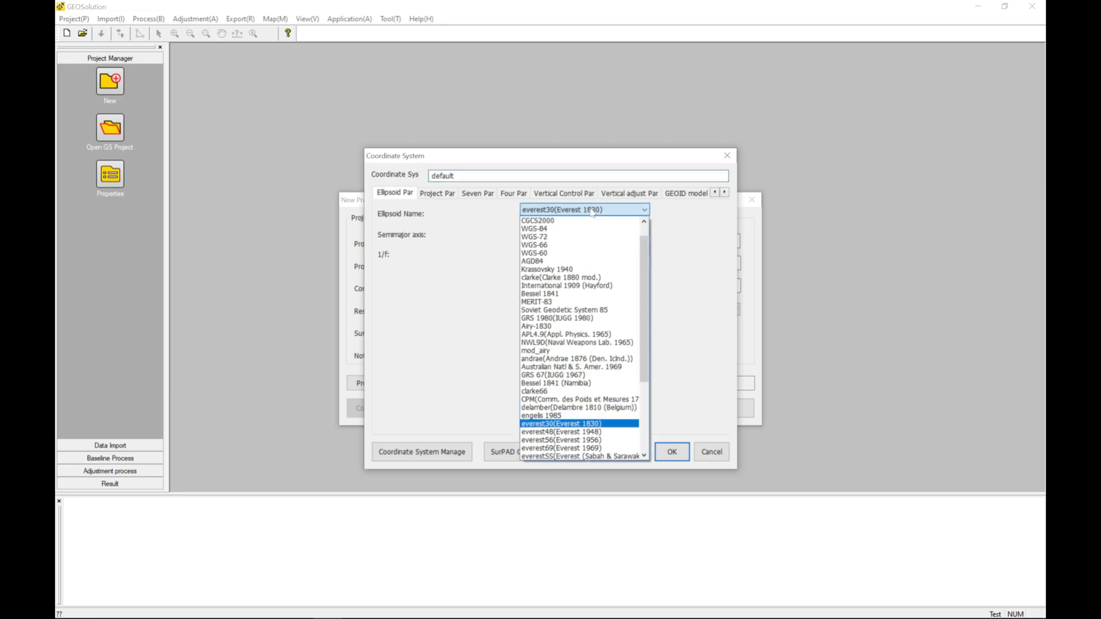
{"action": "key", "text": "Return"}
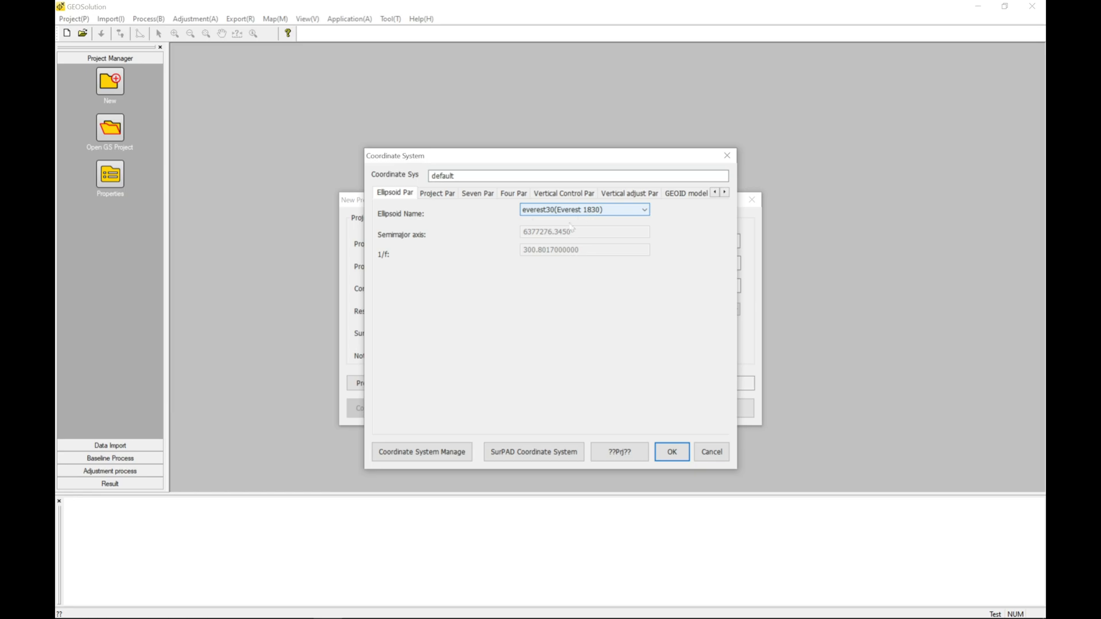
Show the projection parameters and name the coordinate system "MUTM Nepal".
{"action": "left_click", "coordinate": [447, 193]}
{"action": "key", "text": "Caps_Lock"}
{"action": "type", "text": "MUTM"}
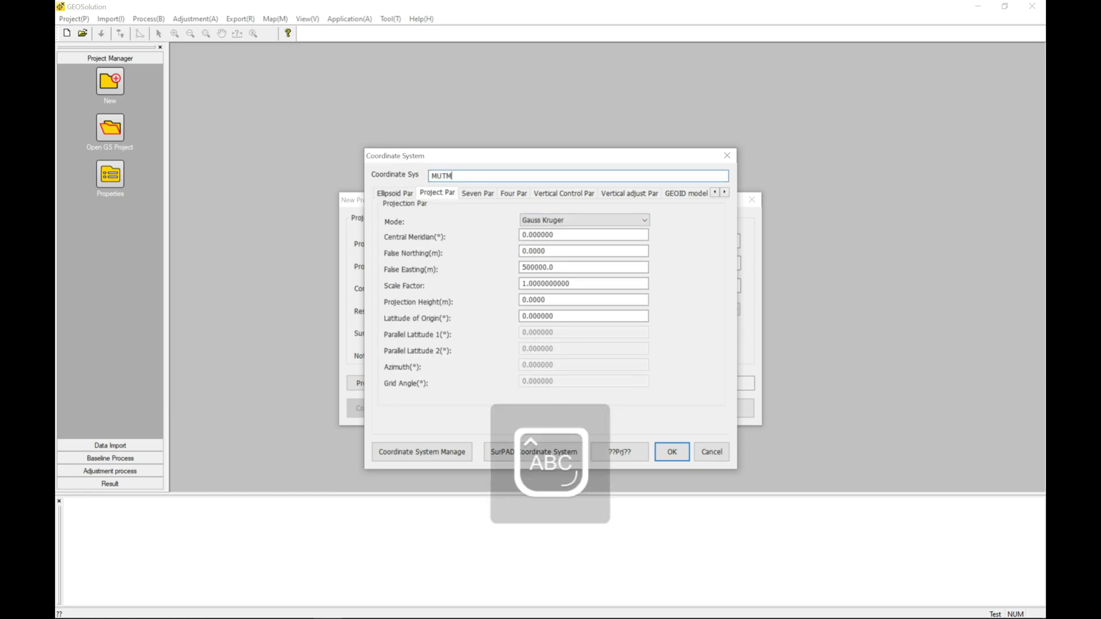
{"action": "key", "text": "Caps_Lock"}
{"action": "key", "text": "Caps_Lock"}
{"action": "type", "text": "N"}
{"action": "key", "text": "Caps_Lock"}
{"action": "type", "text": "epal"}
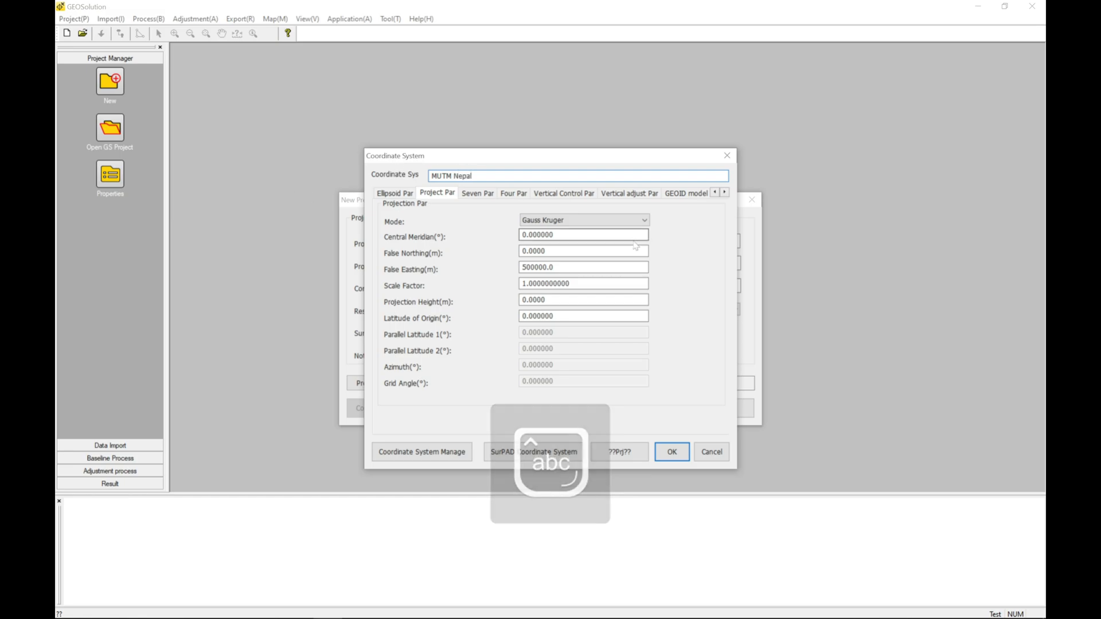
Set the projection mode to Transverse Mercator.
{"action": "left_click", "coordinate": [602, 220]}
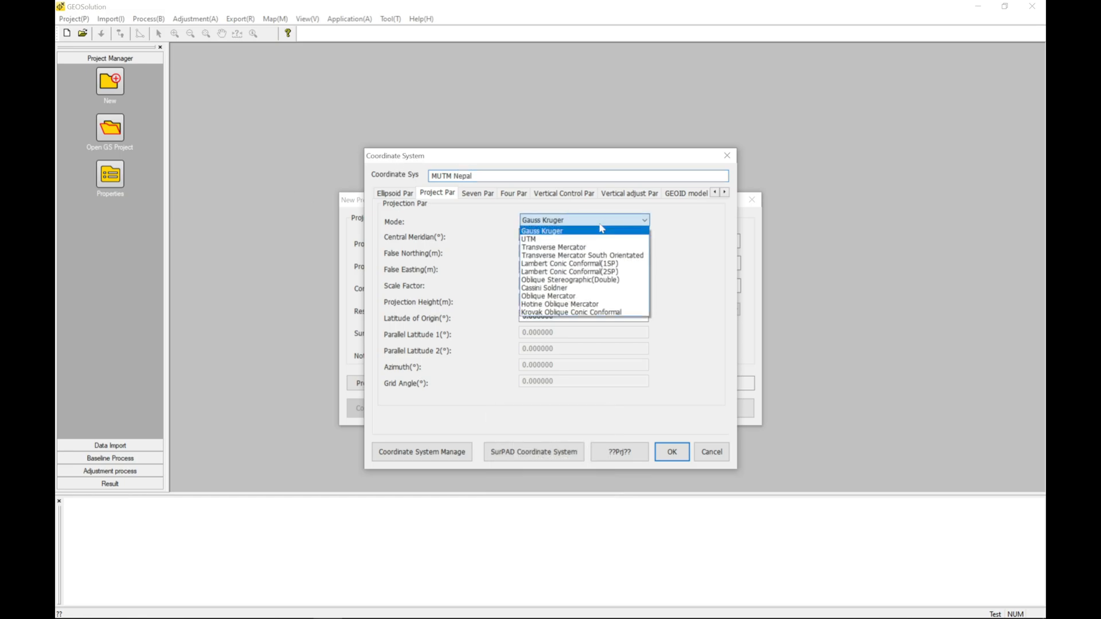
{"action": "left_click", "coordinate": [536, 247]}
{"action": "left_click", "coordinate": [554, 234]}
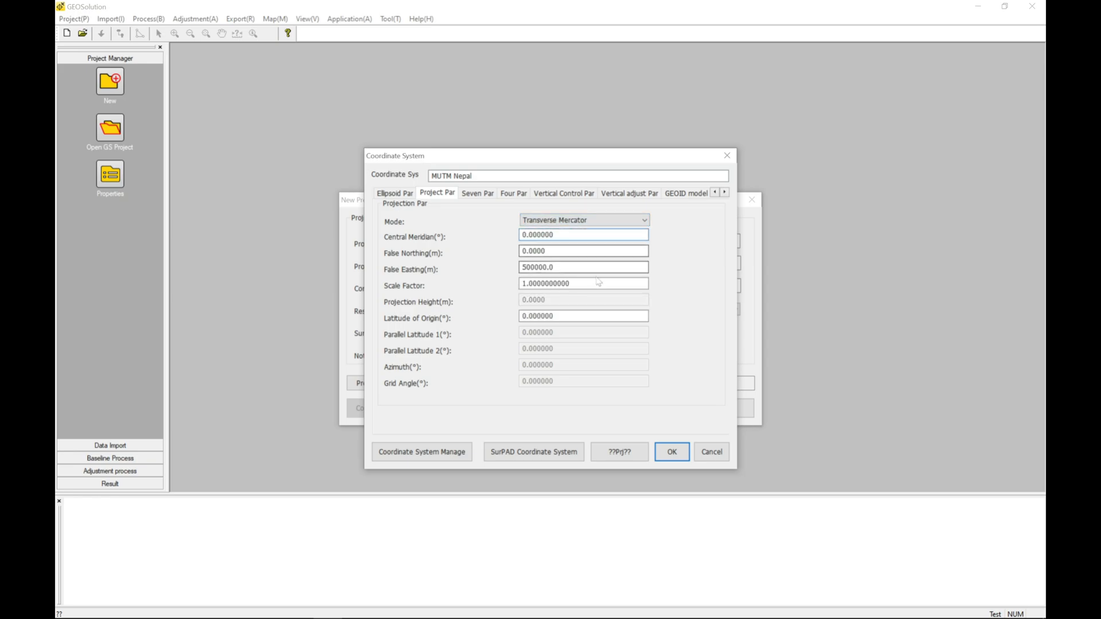
{"action": "left_click", "coordinate": [585, 251]}
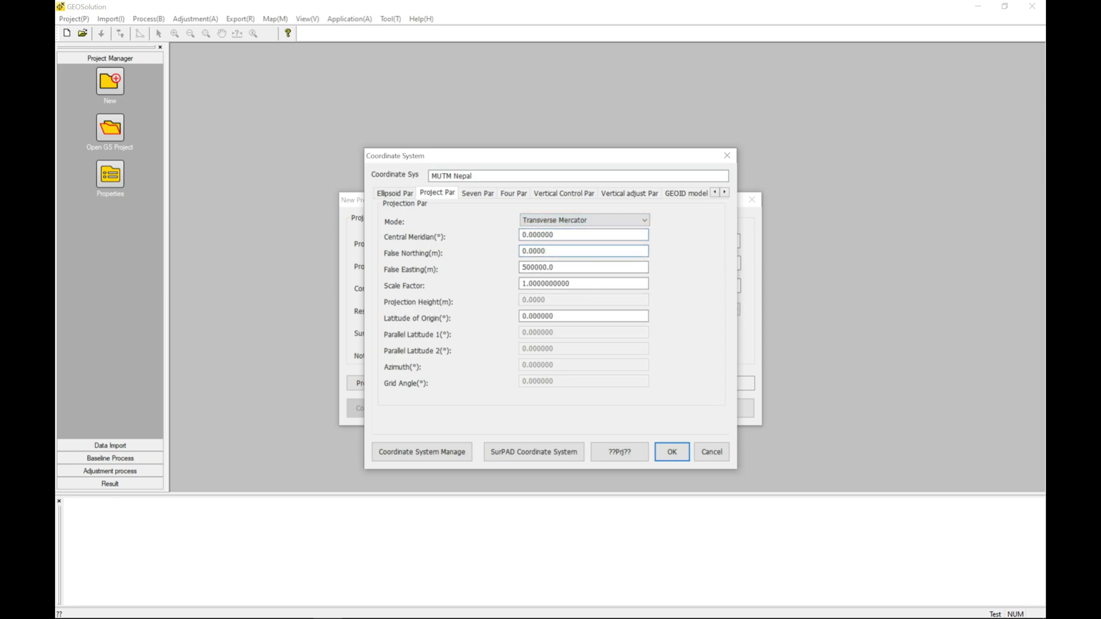
Enter 0 as the projection's central meridian and 0.9999 as its scale factor.
{"action": "left_click", "coordinate": [555, 235]}
{"action": "key", "text": "BackSpace"}
{"action": "key", "text": "BackSpace"}
{"action": "key", "text": "BackSpace"}
{"action": "key", "text": "BackSpace"}
{"action": "key", "text": "BackSpace"}
{"action": "key", "text": "BackSpace"}
{"action": "key", "text": "BackSpace"}
{"action": "type", "text": "0"}
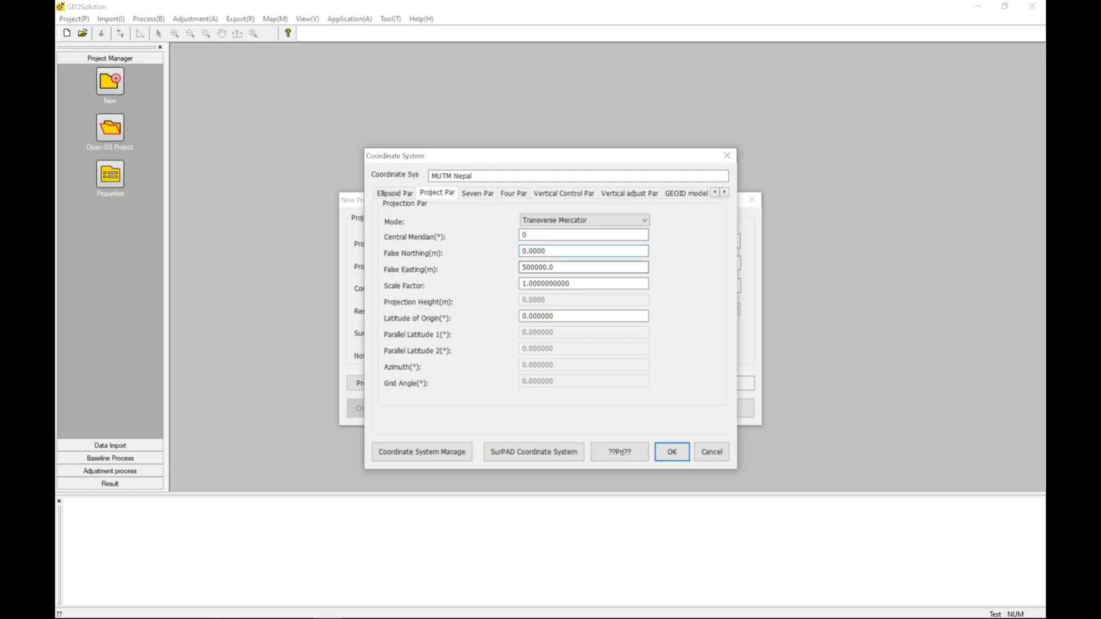
{"action": "key", "text": "Tab"}
{"action": "key", "text": "Tab"}
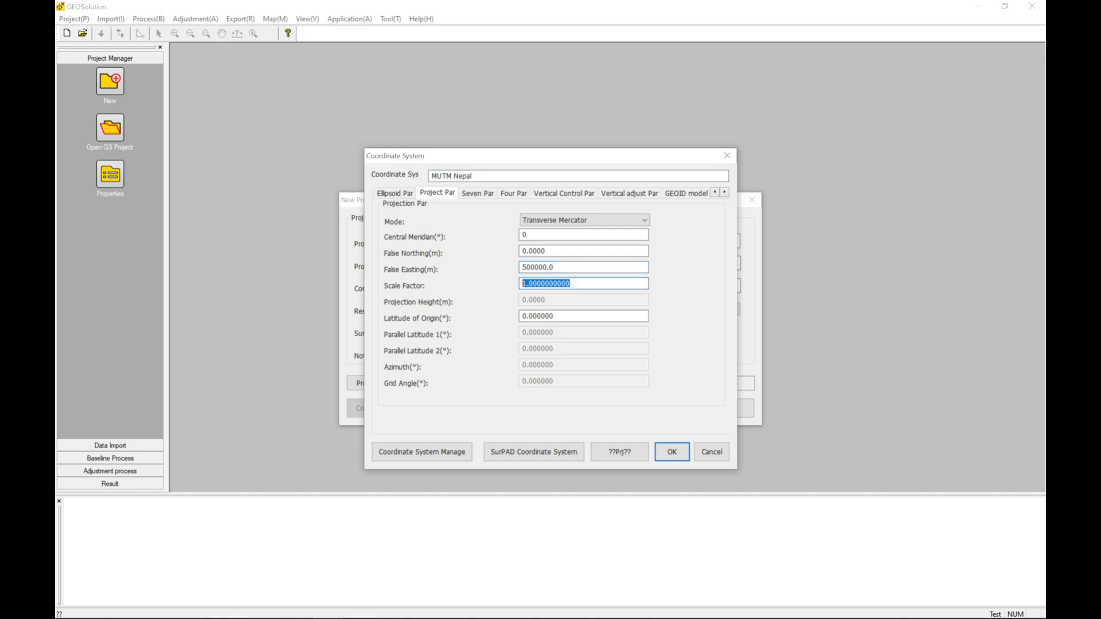
{"action": "type", "text": "0.9999"}
Review the seven-parameter, four-parameter, vertical control, vertical adjustment, geoid model and correction settings of the coordinate system.
{"action": "left_click", "coordinate": [487, 195]}
{"action": "left_click", "coordinate": [512, 193]}
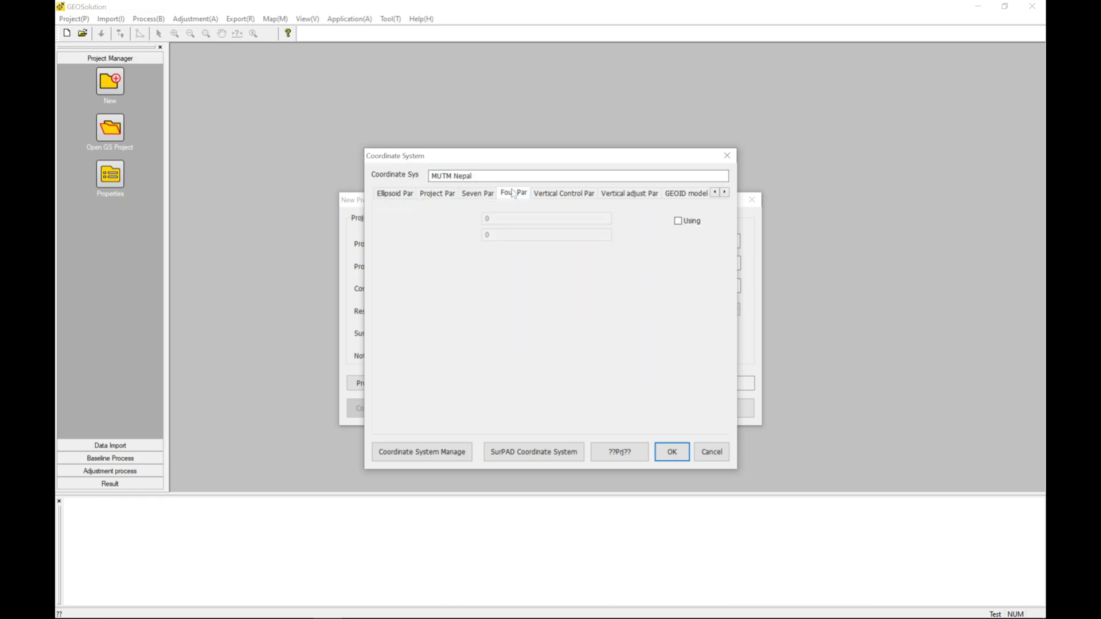
{"action": "left_click", "coordinate": [556, 195]}
{"action": "left_click", "coordinate": [625, 194]}
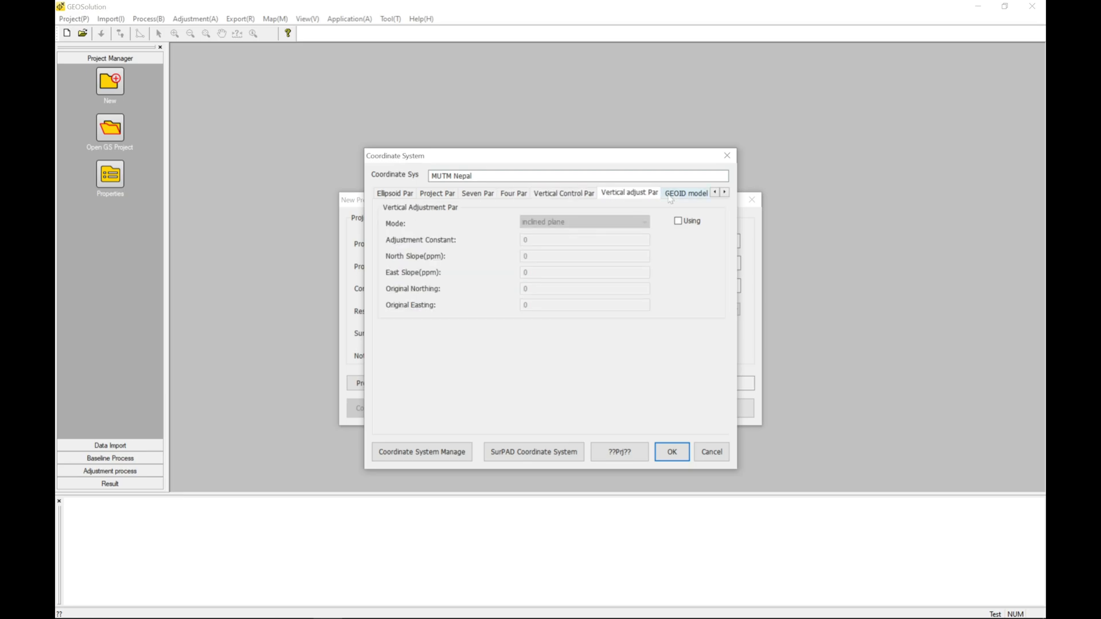
{"action": "left_click", "coordinate": [669, 195]}
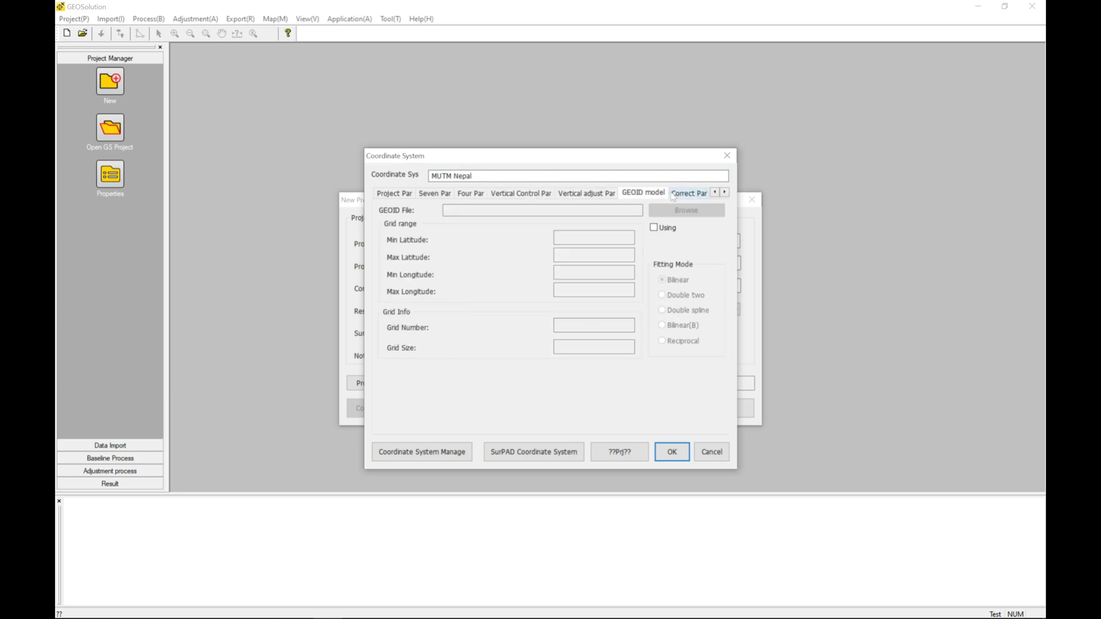
{"action": "left_click", "coordinate": [702, 195]}
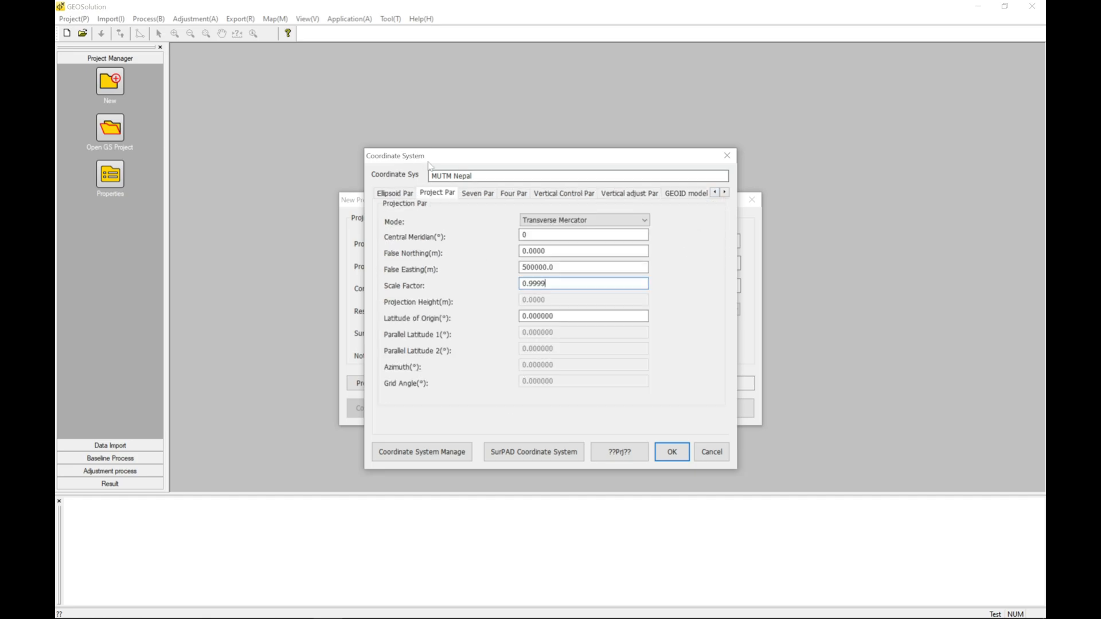
{"action": "left_click", "coordinate": [486, 194]}
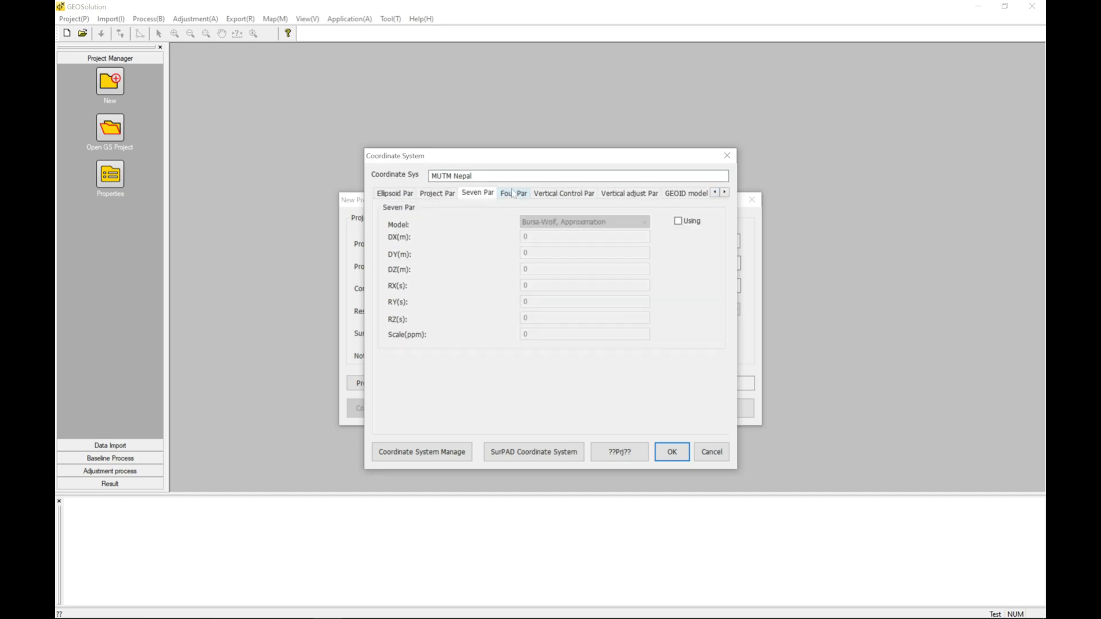
{"action": "left_click", "coordinate": [512, 194]}
{"action": "left_click", "coordinate": [556, 195]}
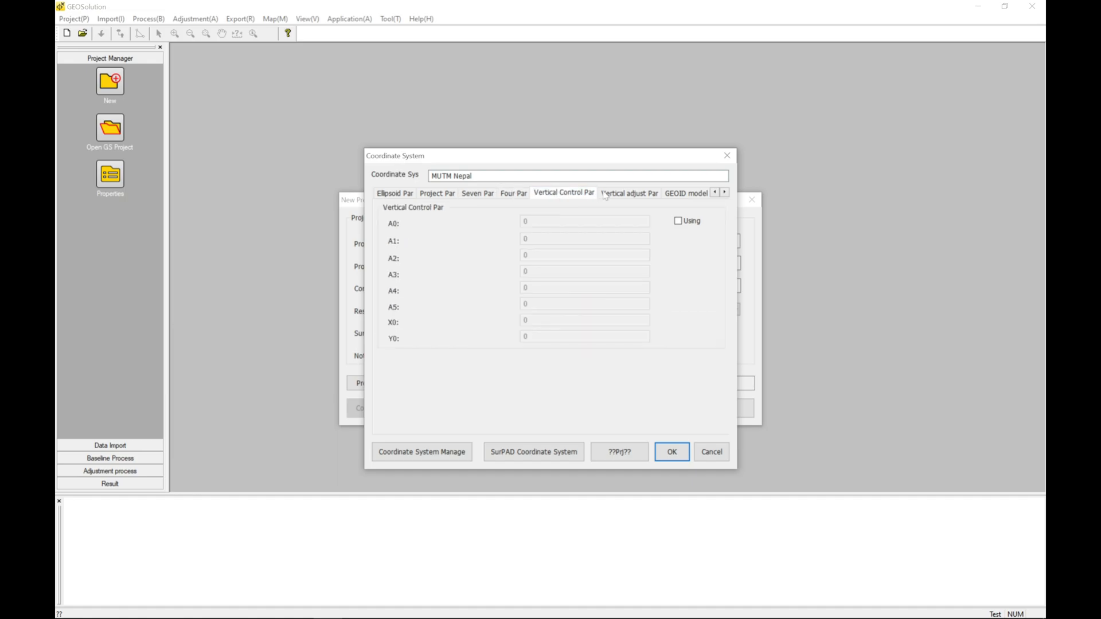
{"action": "left_click", "coordinate": [606, 195]}
{"action": "left_click", "coordinate": [670, 198]}
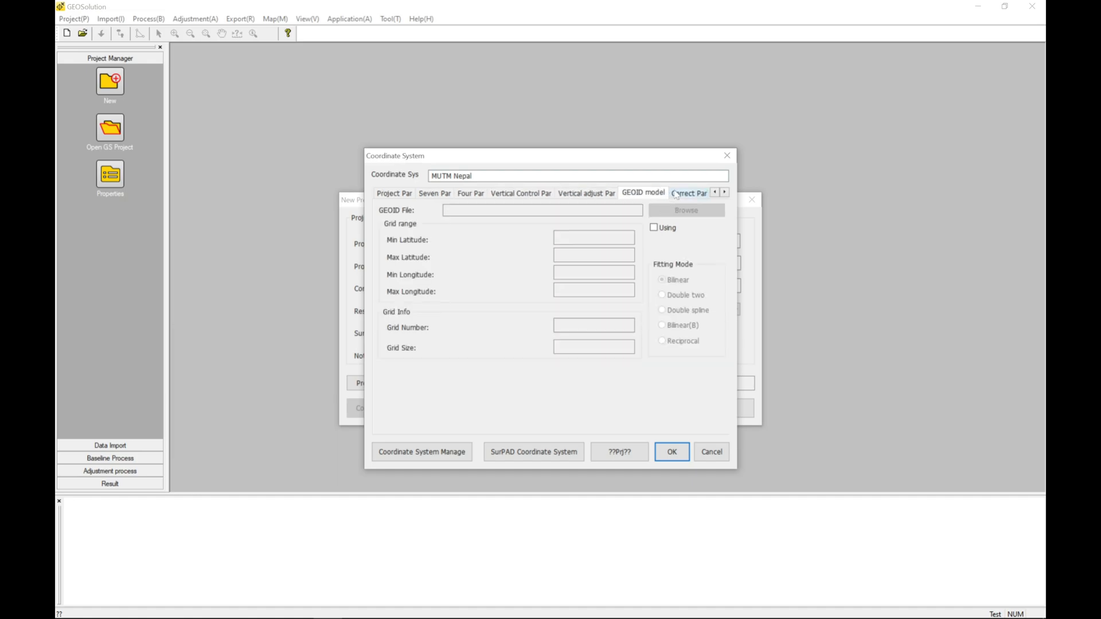
{"action": "left_click", "coordinate": [704, 194]}
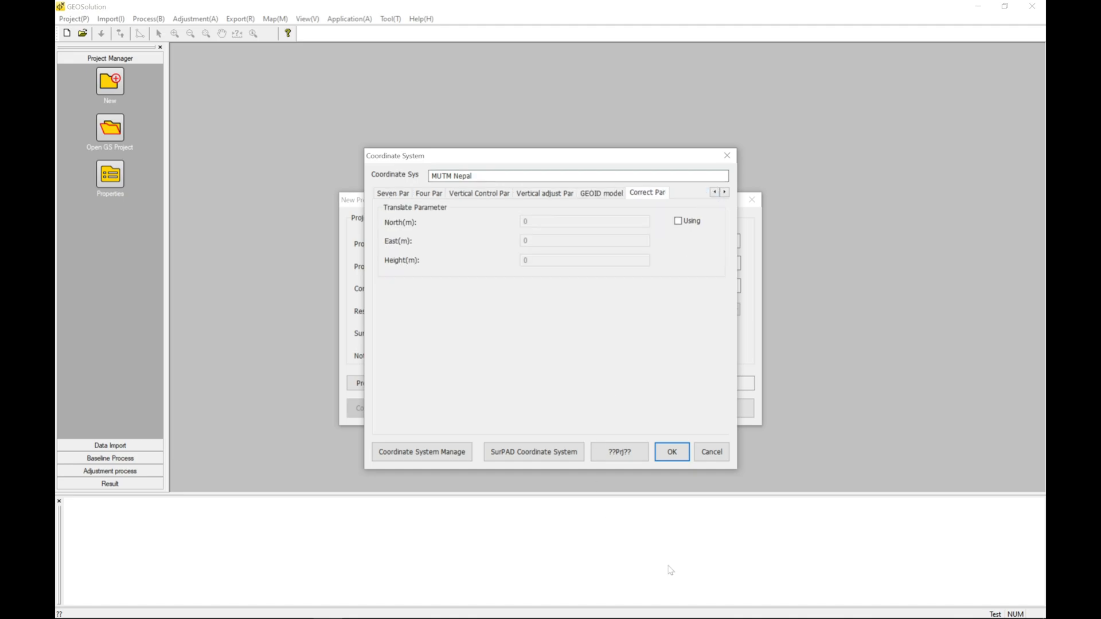
Accept the coordinate system settings and create the project.
{"action": "left_click", "coordinate": [677, 455]}
{"action": "left_click", "coordinate": [677, 455]}
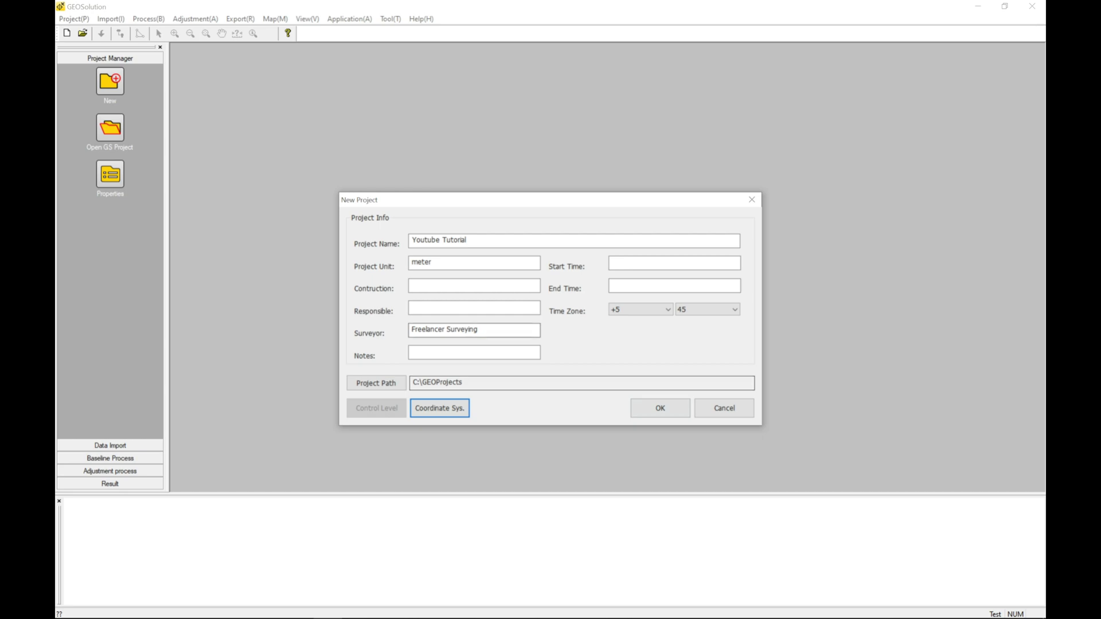
{"action": "left_click", "coordinate": [660, 408]}
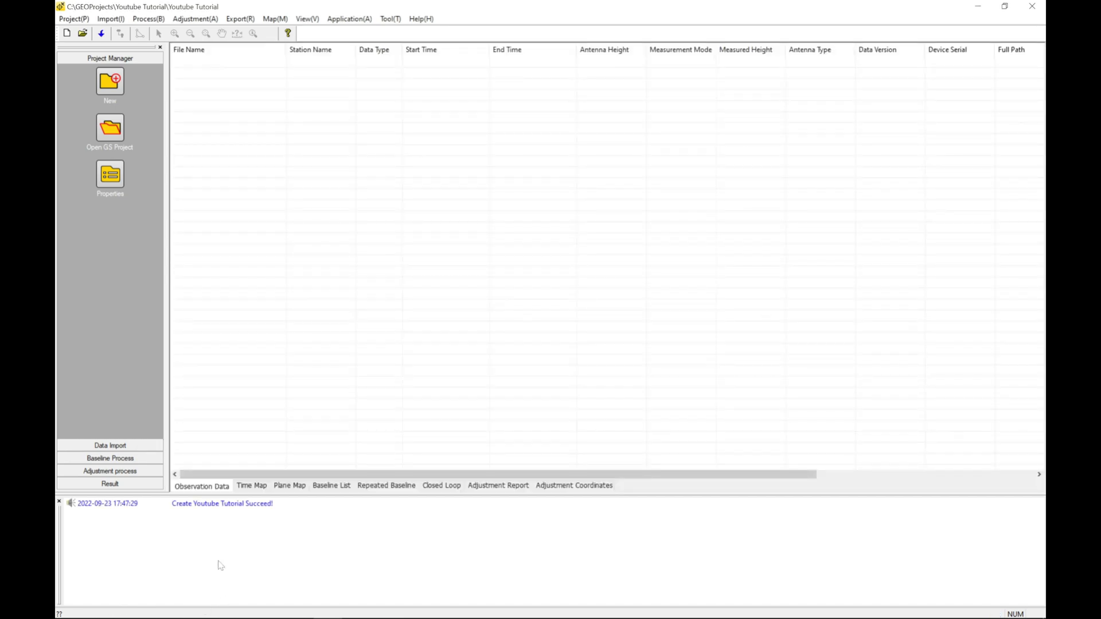
Import the observation files __G6229j04.22O, __Hw229k19.22O and BM2.22O into the project.
{"action": "left_click", "coordinate": [103, 447]}
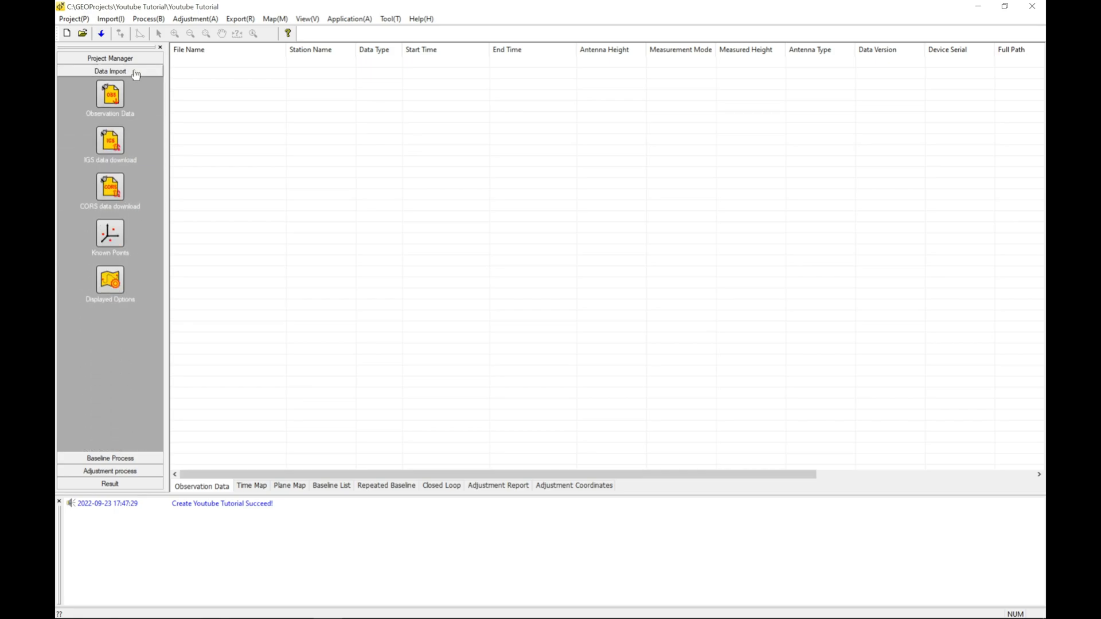
{"action": "left_click", "coordinate": [110, 96]}
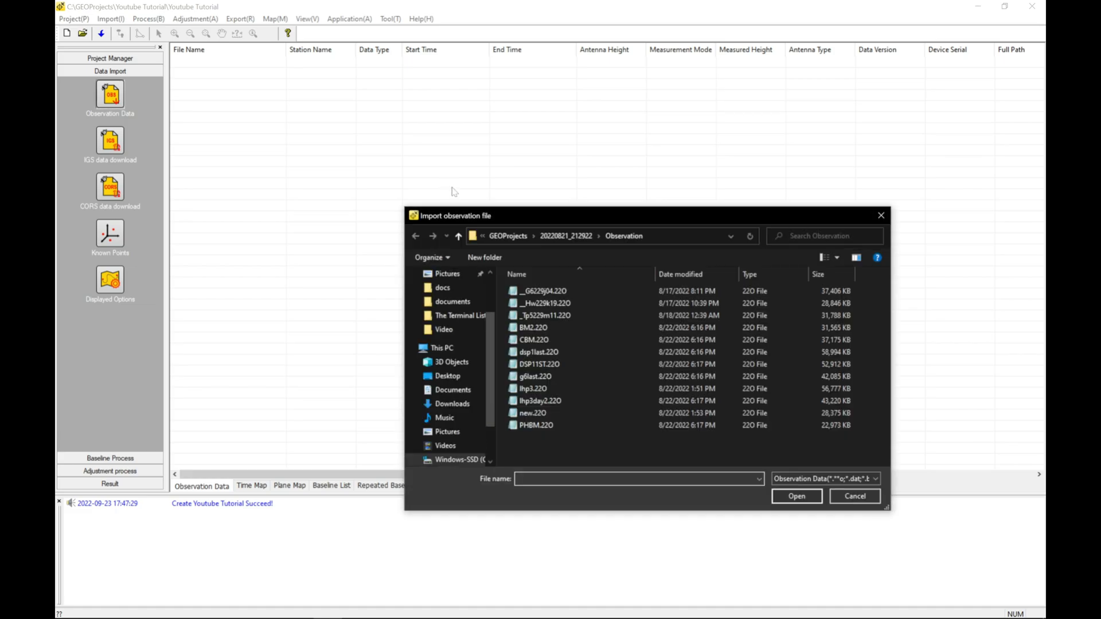
{"action": "left_click", "coordinate": [552, 293]}
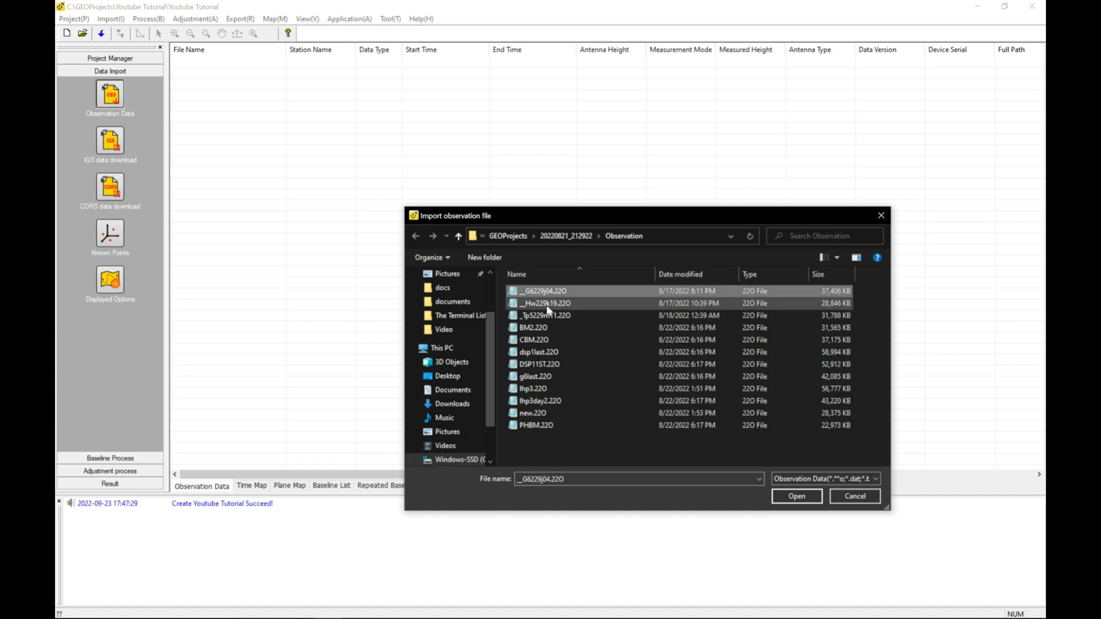
{"action": "left_click", "coordinate": [545, 306]}
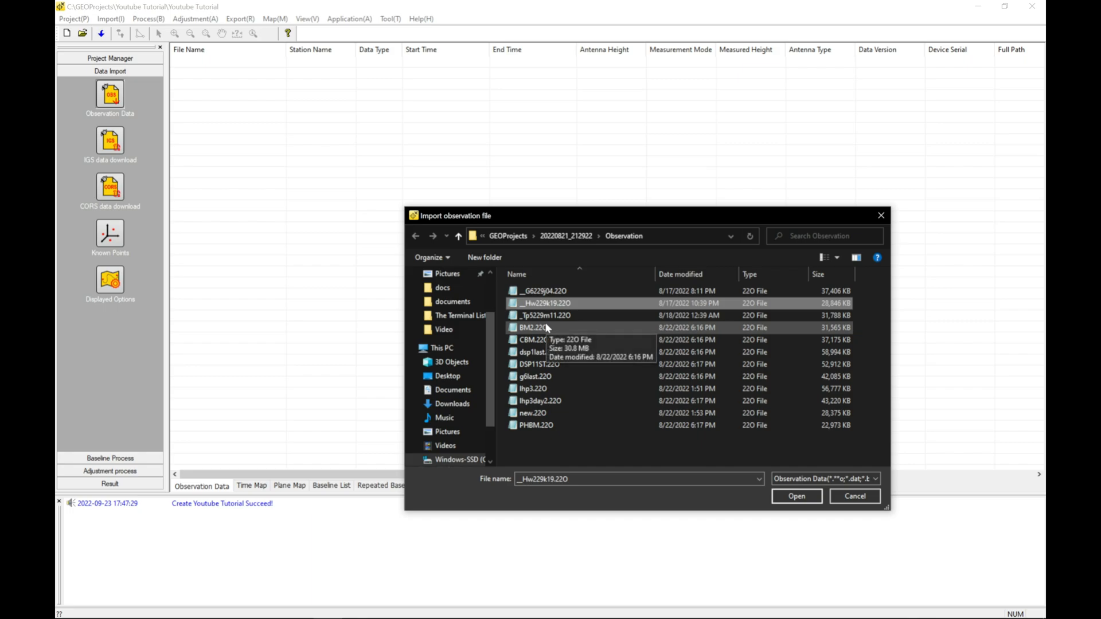
{"action": "left_click", "coordinate": [545, 326]}
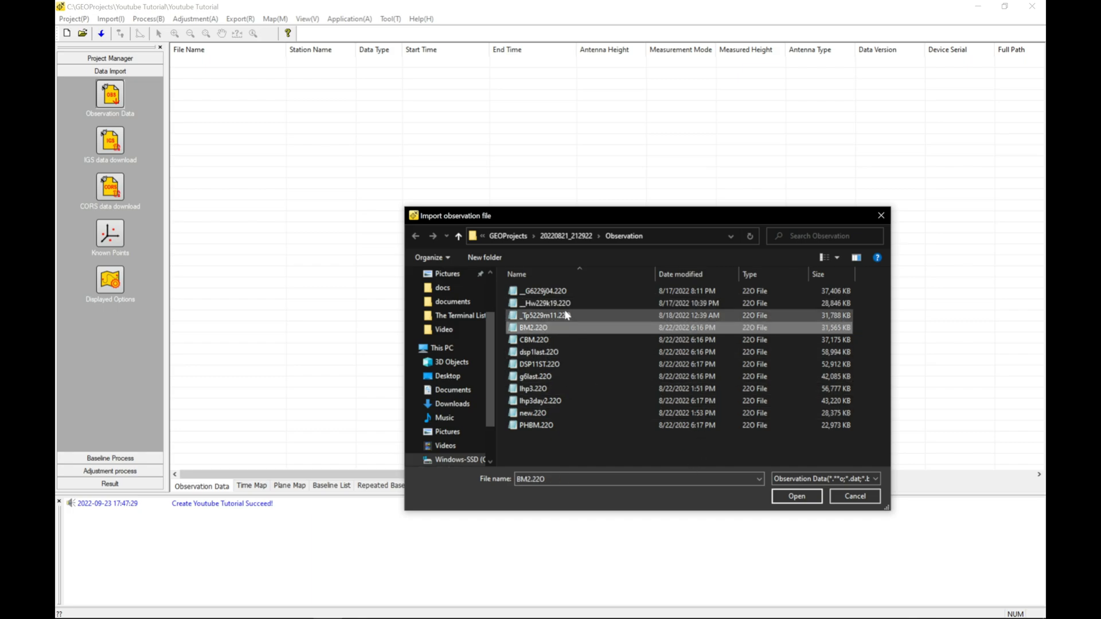
{"action": "left_click", "coordinate": [541, 293], "text": "ctrl"}
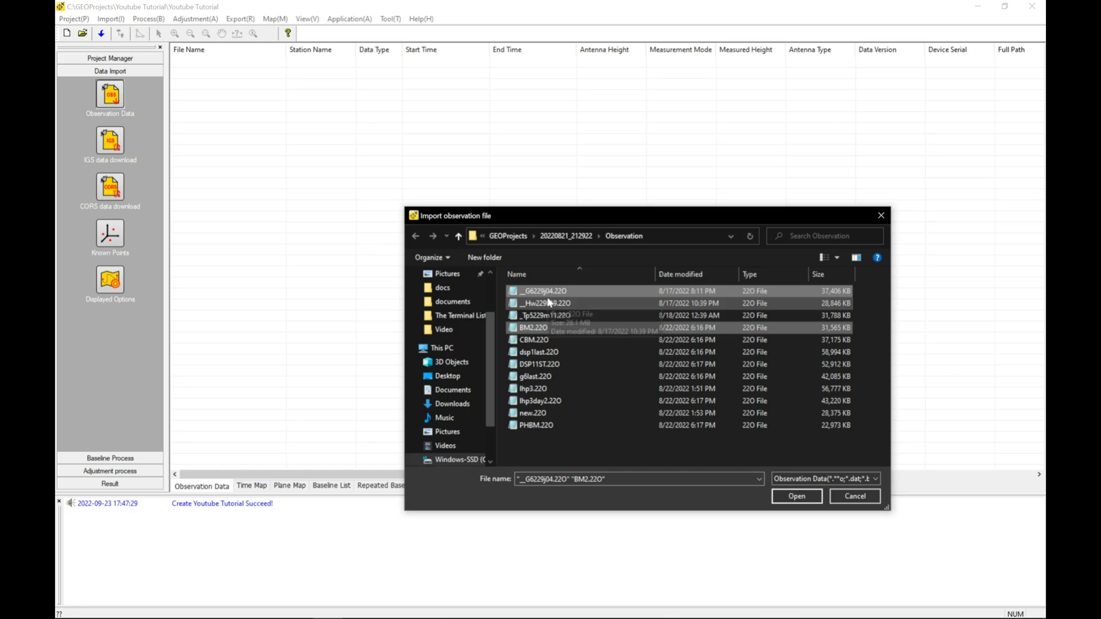
{"action": "left_click", "coordinate": [548, 304], "text": "ctrl"}
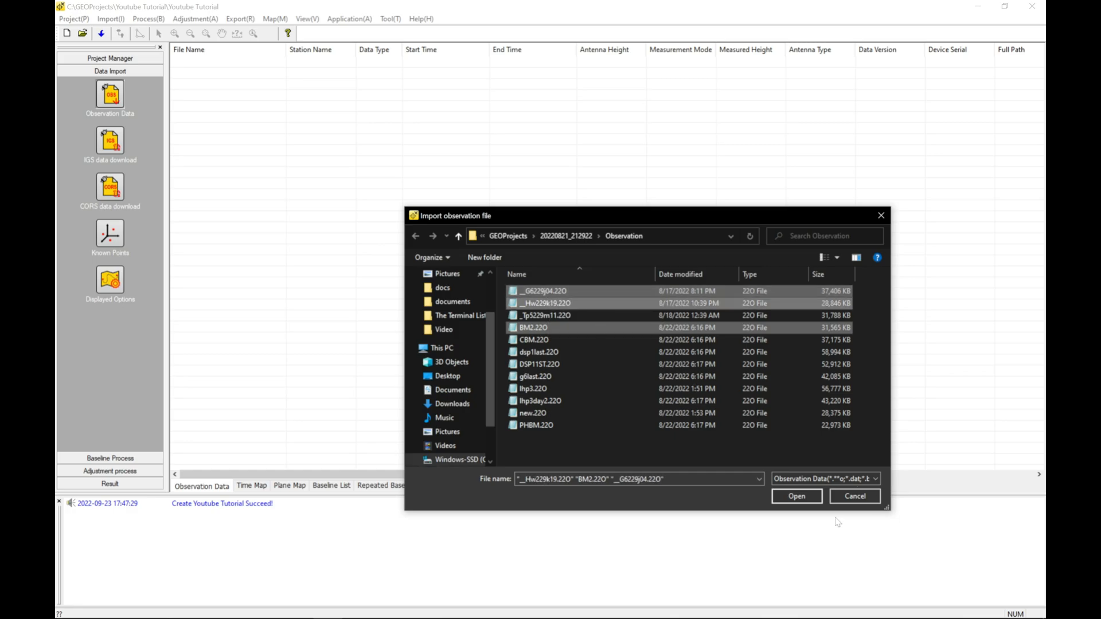
{"action": "left_click", "coordinate": [797, 496]}
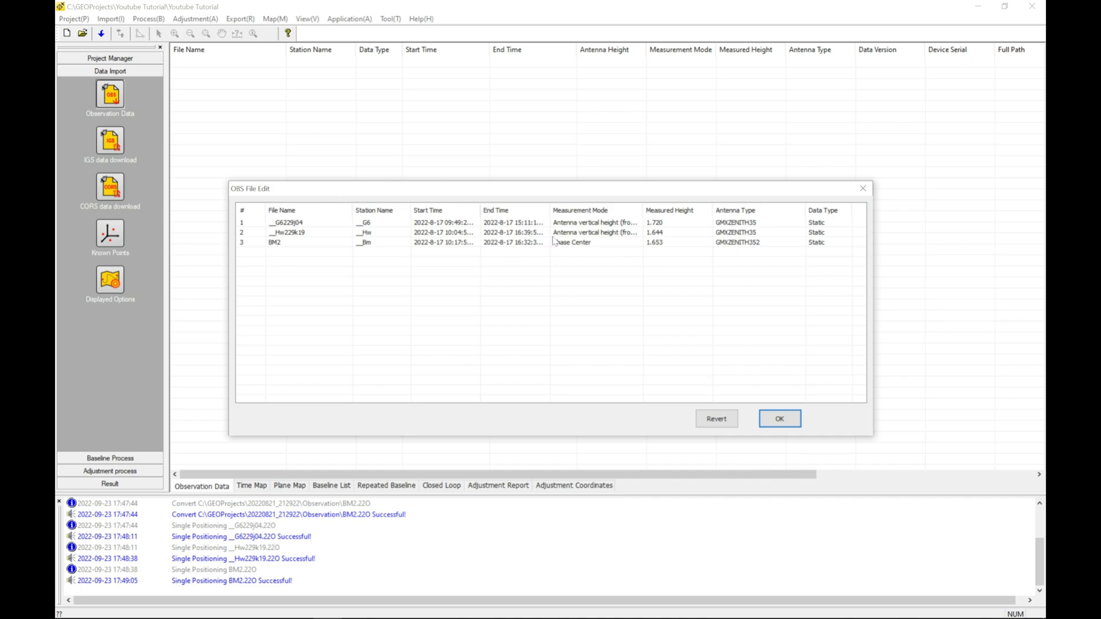
Set the measurement mode of all three observation files to Antenna Slant Height and accept the file settings.
{"action": "left_click", "coordinate": [584, 247]}
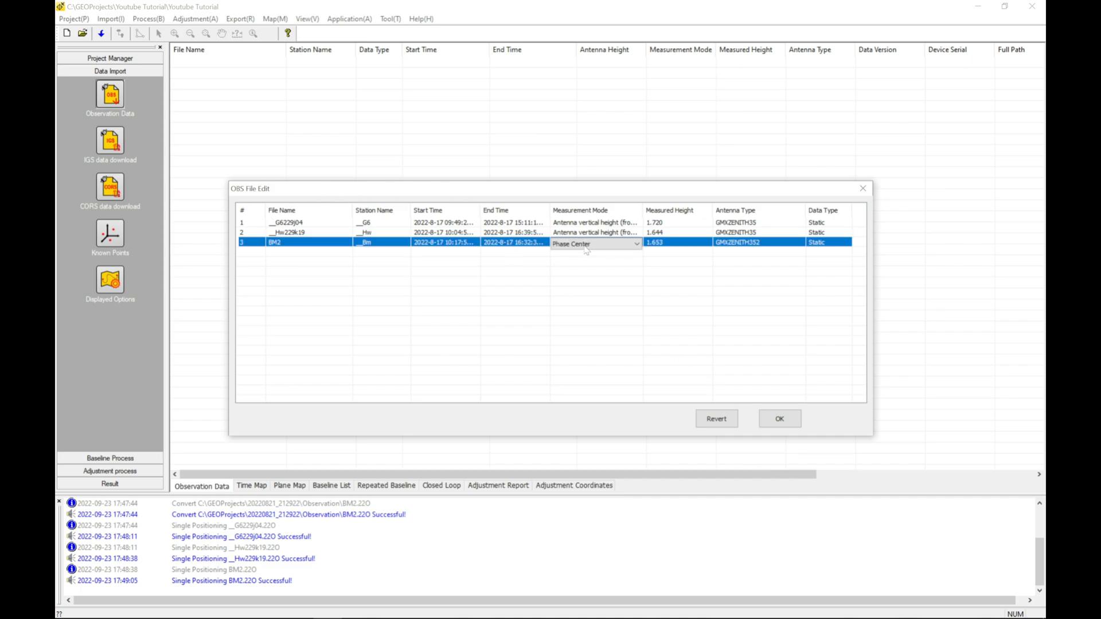
{"action": "left_click", "coordinate": [585, 248]}
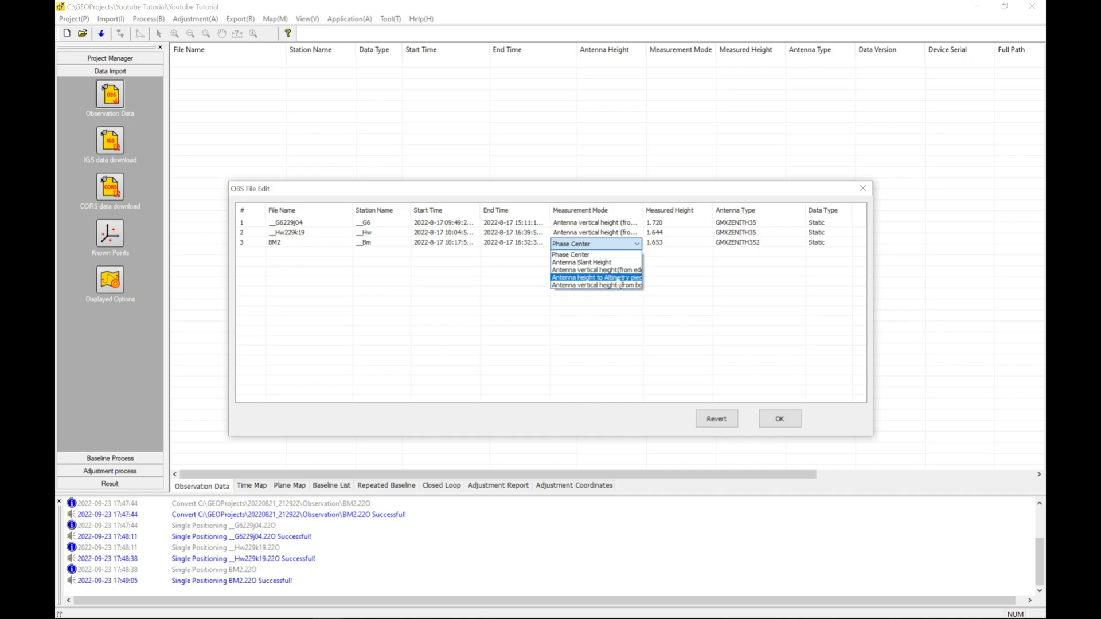
{"action": "left_click", "coordinate": [574, 266]}
{"action": "left_click", "coordinate": [596, 236]}
{"action": "left_click", "coordinate": [598, 237]}
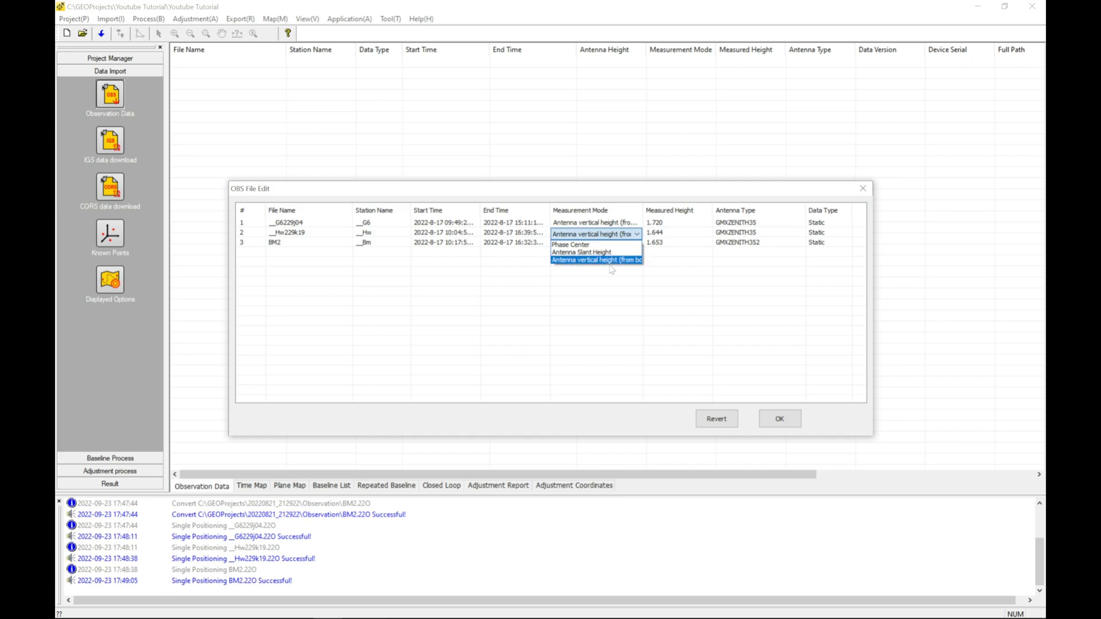
{"action": "left_click", "coordinate": [602, 253]}
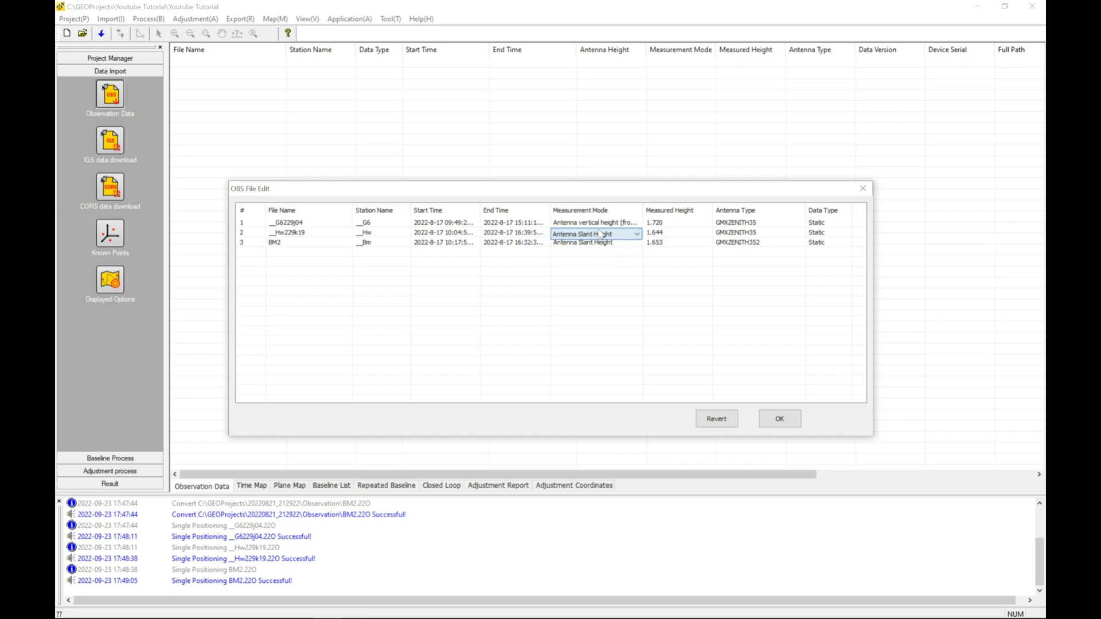
{"action": "left_click", "coordinate": [599, 227]}
{"action": "left_click", "coordinate": [601, 227]}
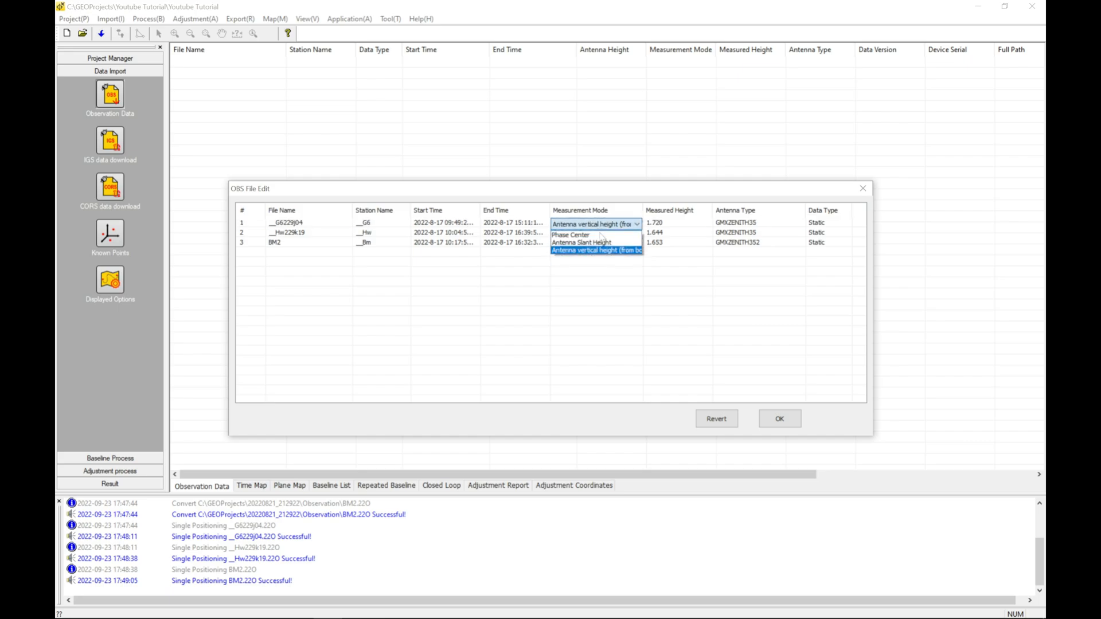
{"action": "left_click", "coordinate": [605, 243]}
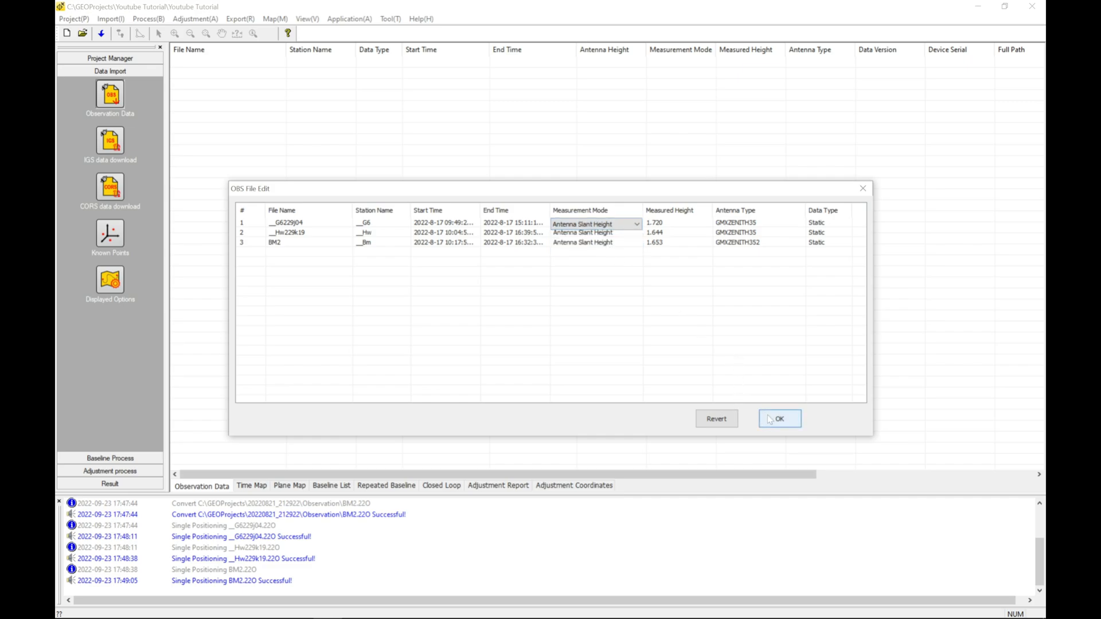
{"action": "left_click", "coordinate": [769, 419]}
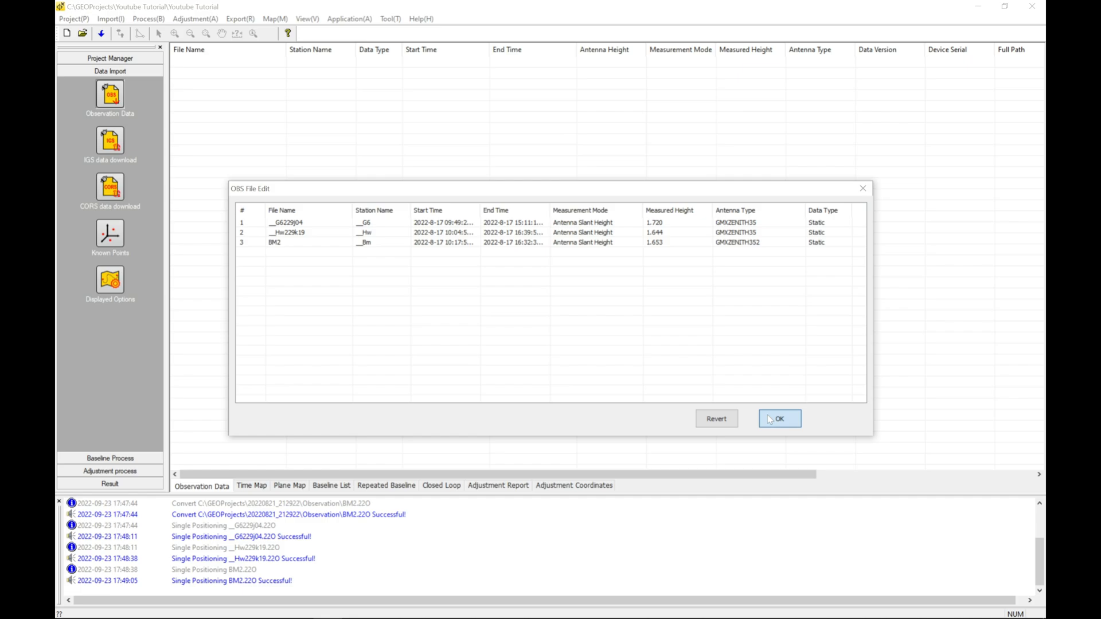
{"action": "left_click", "coordinate": [769, 417]}
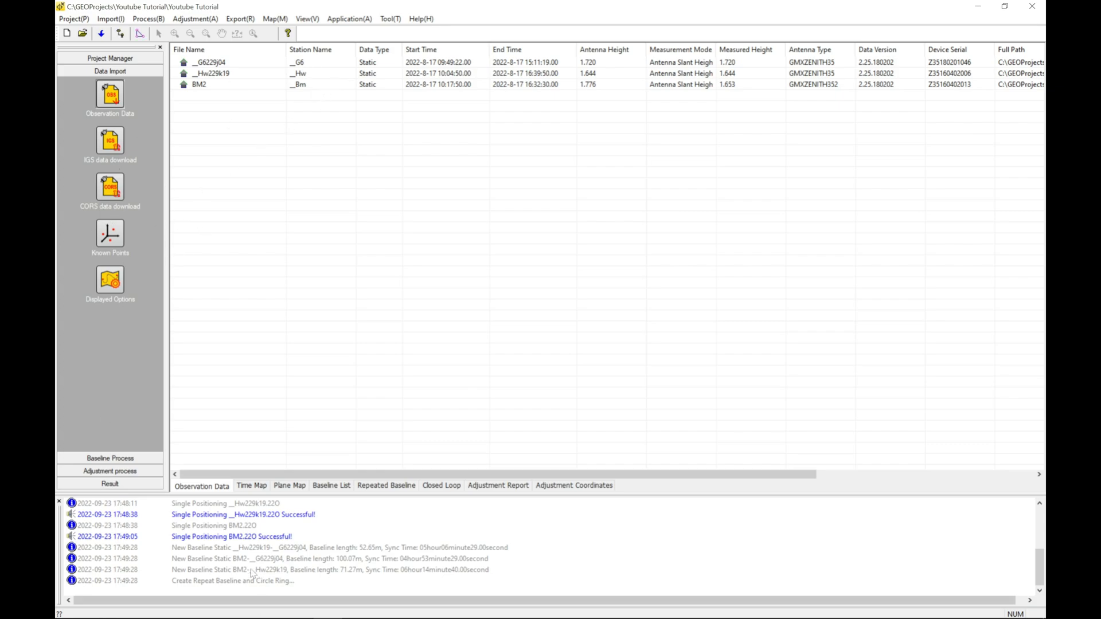
Review the time map, plane map, baseline list, repeated baselines and closed loops, and return to the observation data.
{"action": "left_click", "coordinate": [256, 487]}
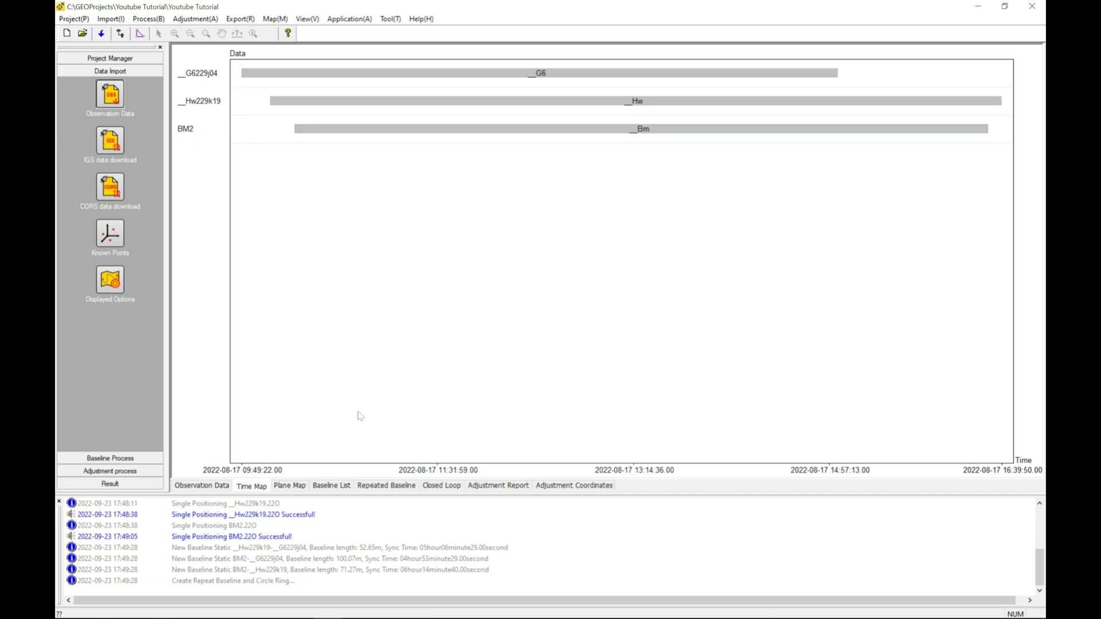
{"action": "left_click", "coordinate": [293, 488]}
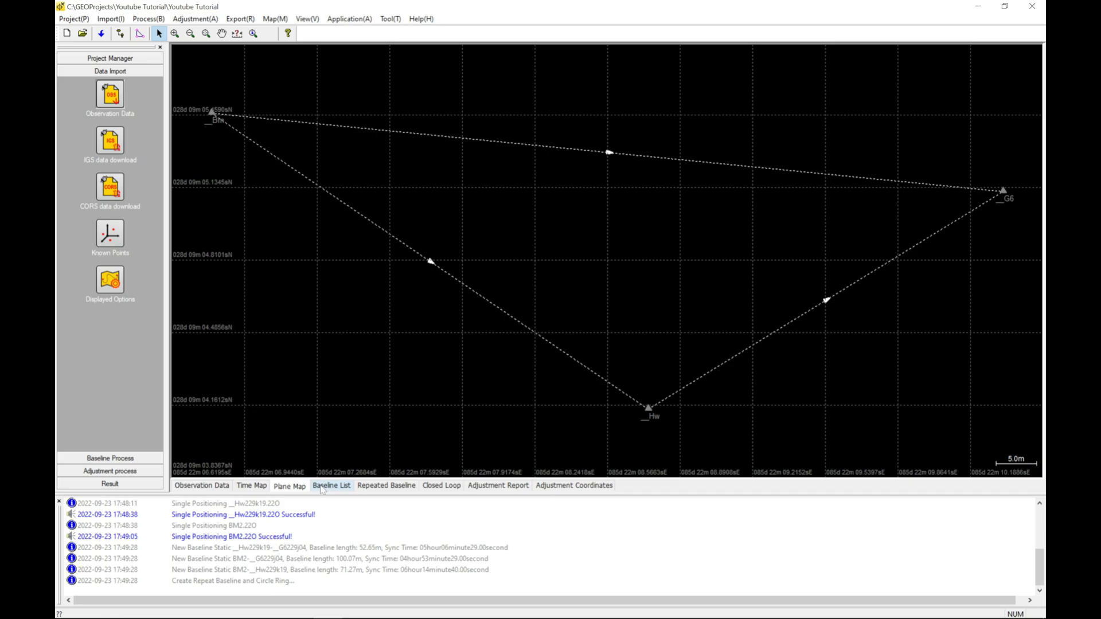
{"action": "left_click", "coordinate": [322, 487]}
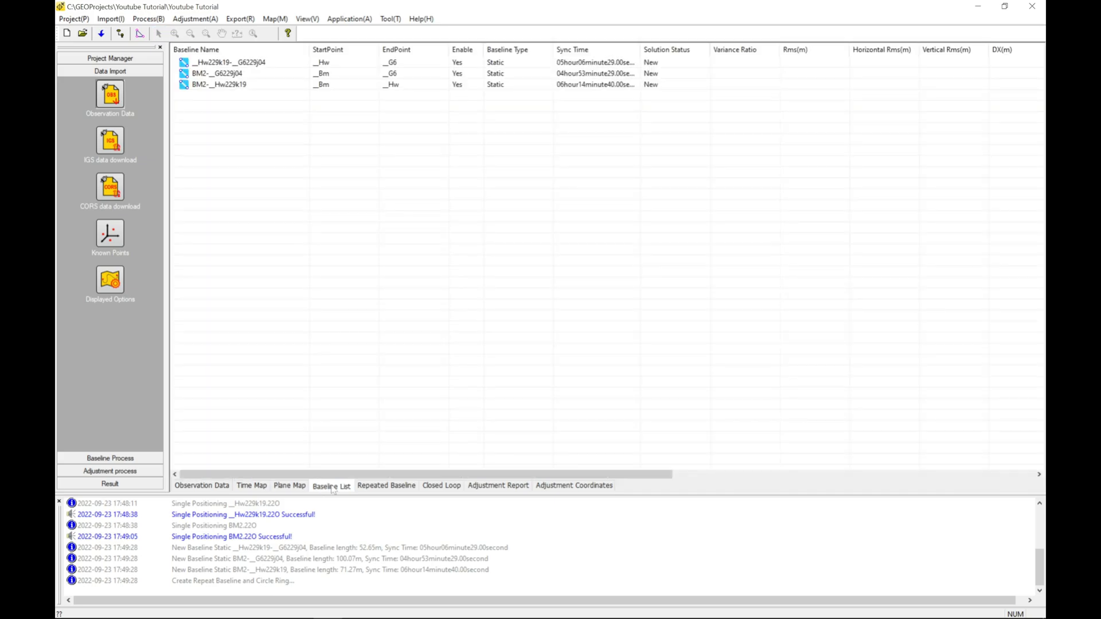
{"action": "left_click", "coordinate": [408, 490]}
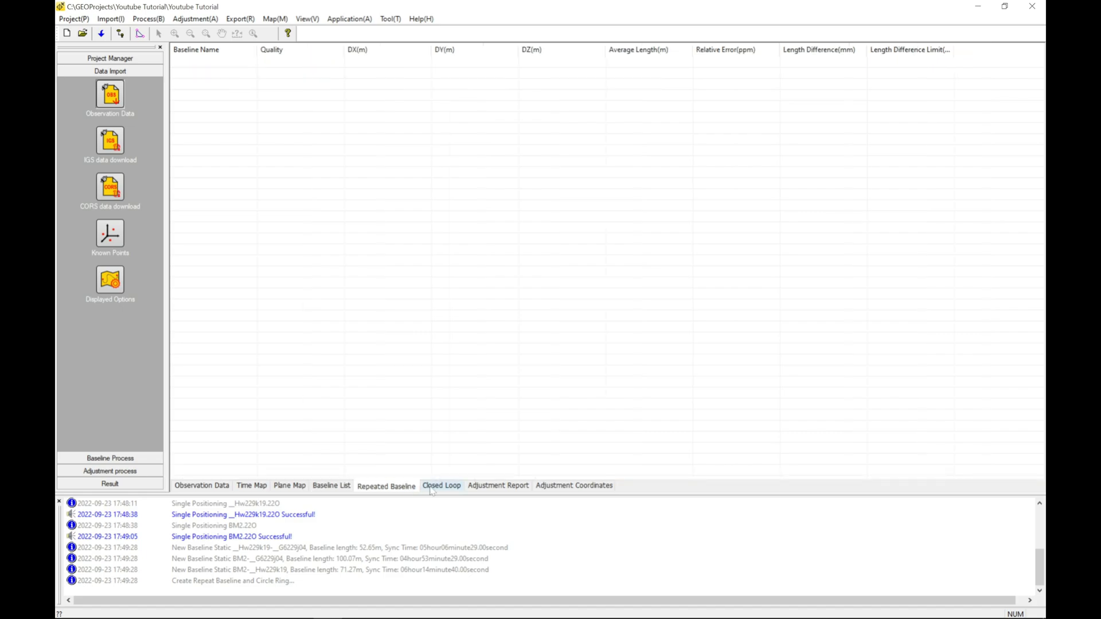
{"action": "left_click", "coordinate": [431, 488]}
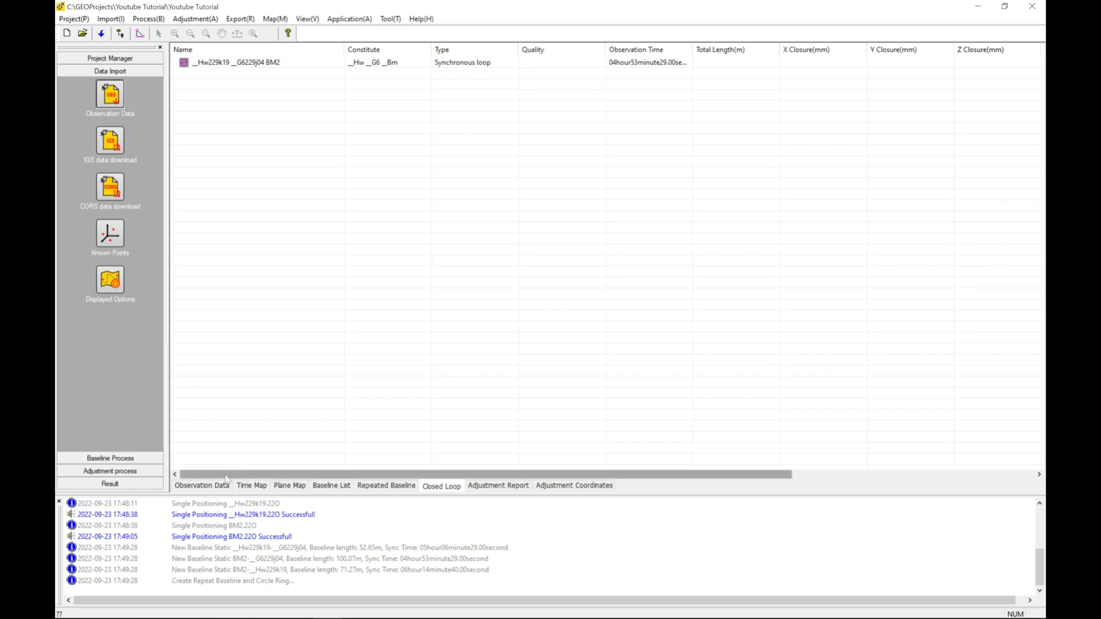
{"action": "left_click", "coordinate": [200, 486]}
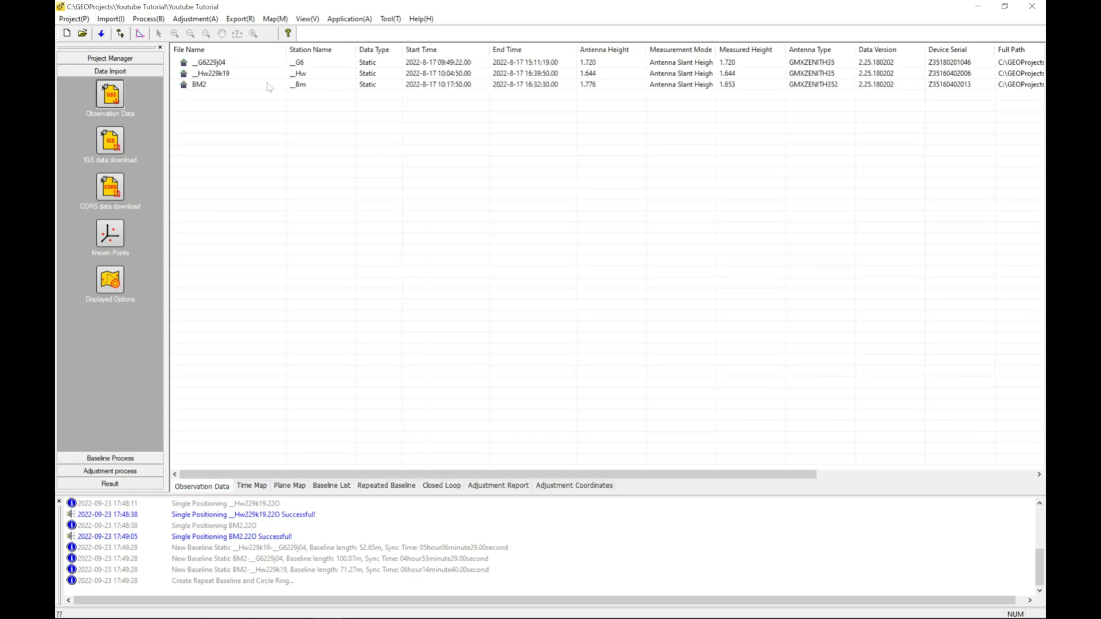
Use station __G6 as reference and enable its horizontal and vertical local plane coordinates.
{"action": "left_click", "coordinate": [238, 63]}
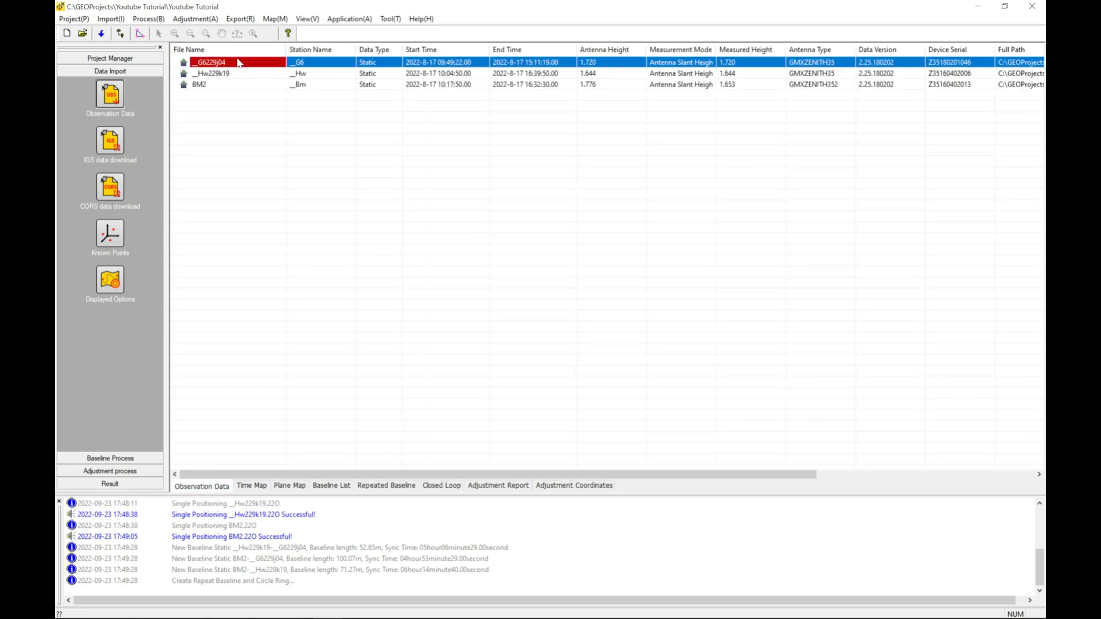
{"action": "right_click", "coordinate": [238, 63]}
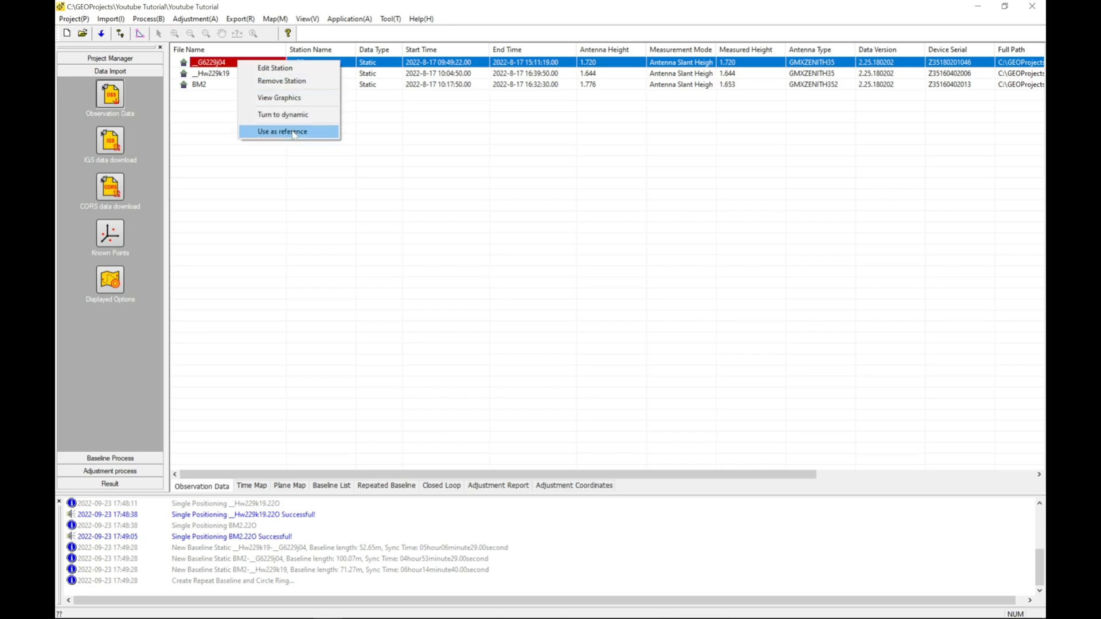
{"action": "left_click", "coordinate": [292, 203]}
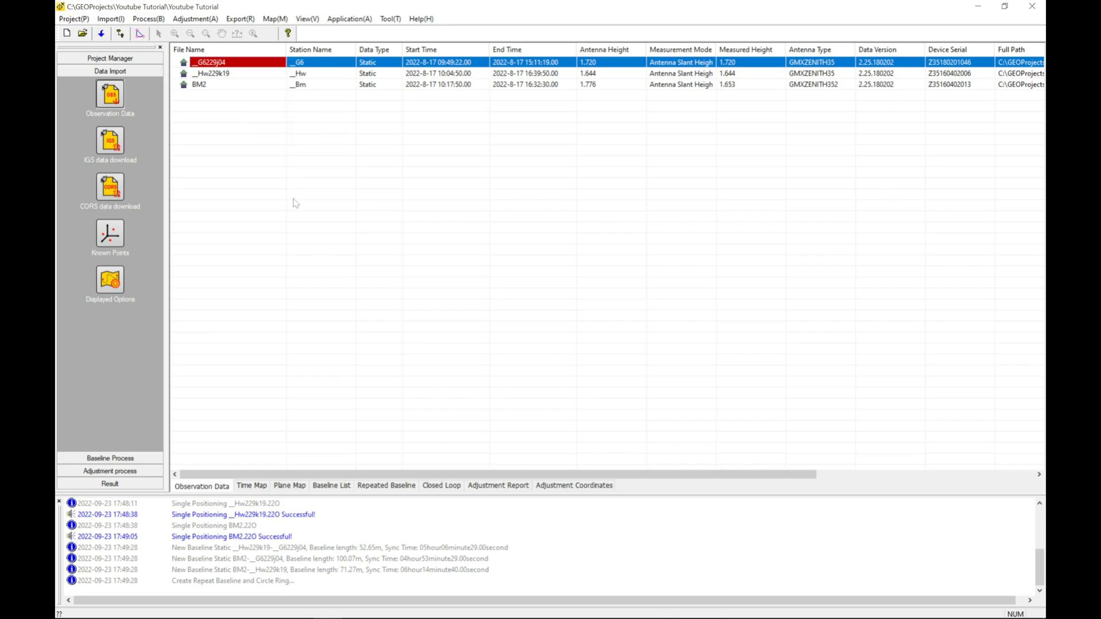
{"action": "right_click", "coordinate": [216, 63]}
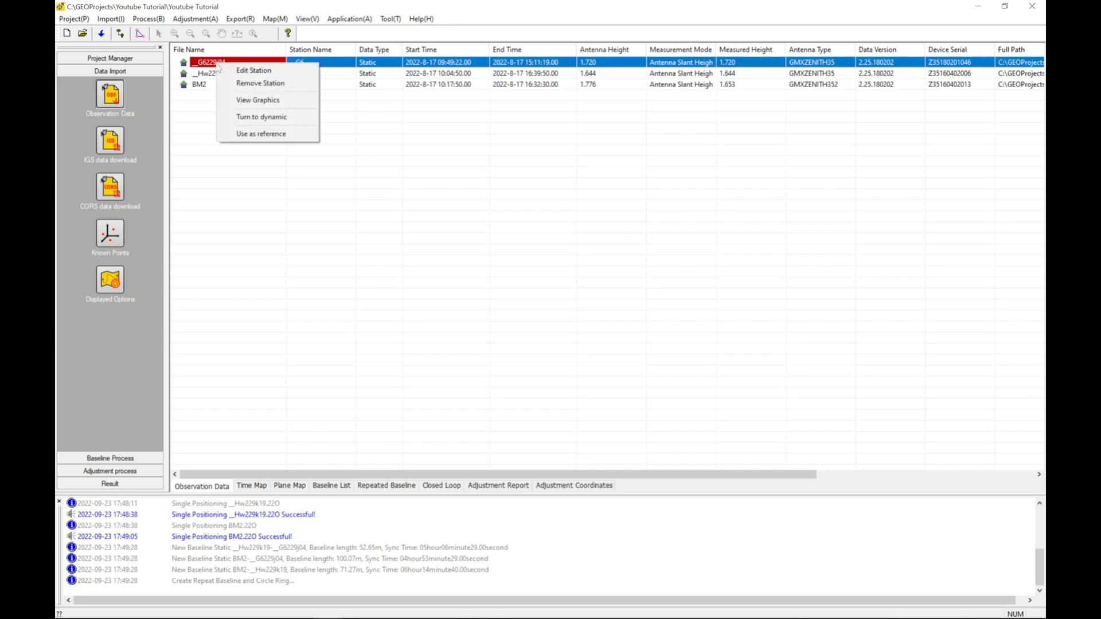
{"action": "left_click", "coordinate": [268, 134]}
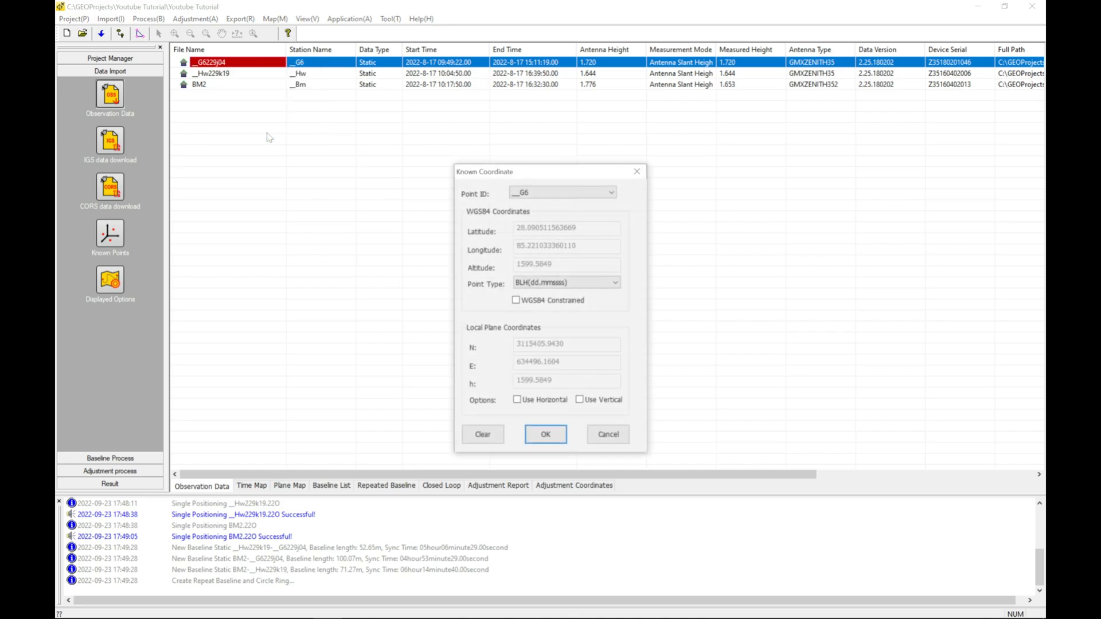
{"action": "left_click", "coordinate": [597, 194]}
{"action": "left_click", "coordinate": [596, 195]}
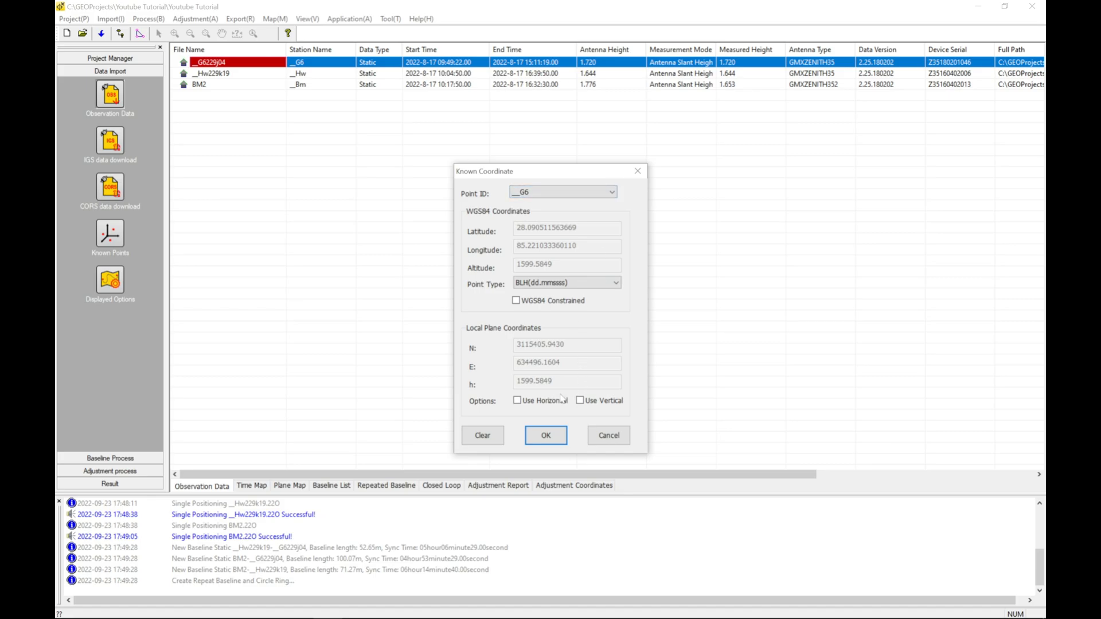
{"action": "left_click", "coordinate": [538, 403]}
{"action": "left_click", "coordinate": [580, 401]}
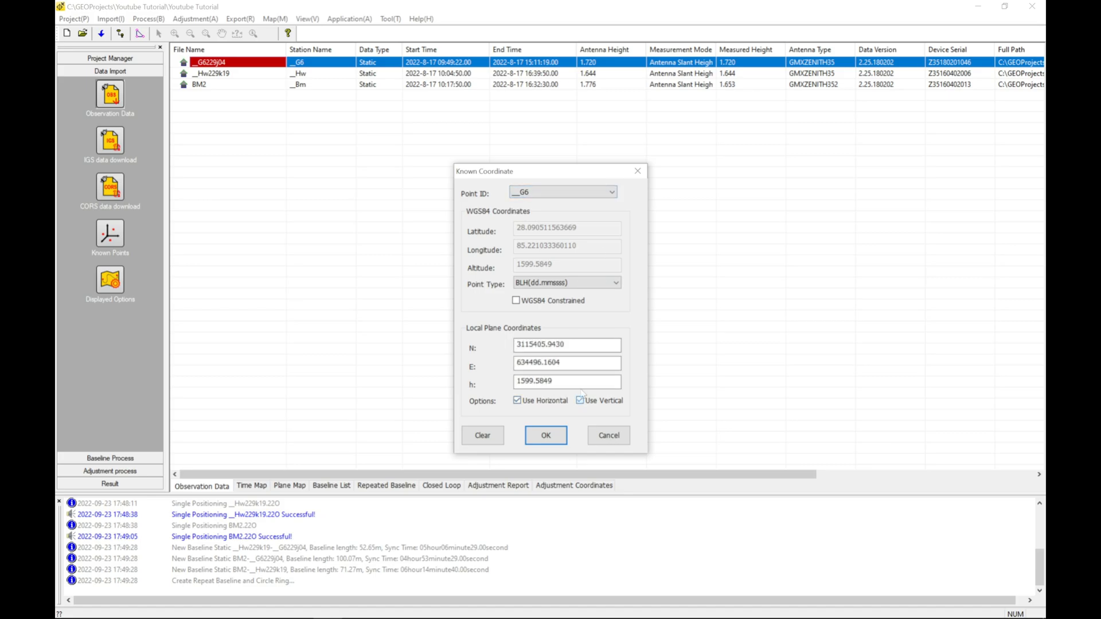
Enter the known local coordinates of __G6 as N 3115394.588, E 634732.830 and h 1632.79, and accept them.
{"action": "left_click_drag", "start_coordinate": [567, 381], "coordinate": [482, 377]}
{"action": "key", "text": "BackSpace"}
{"action": "type", "text": "1632.79"}
{"action": "key", "text": "shift+Tab"}
{"action": "key", "text": "BackSpace"}
{"action": "type", "text": "634732.830"}
{"action": "key", "text": "shift+Tab"}
{"action": "key", "text": "BackSpace"}
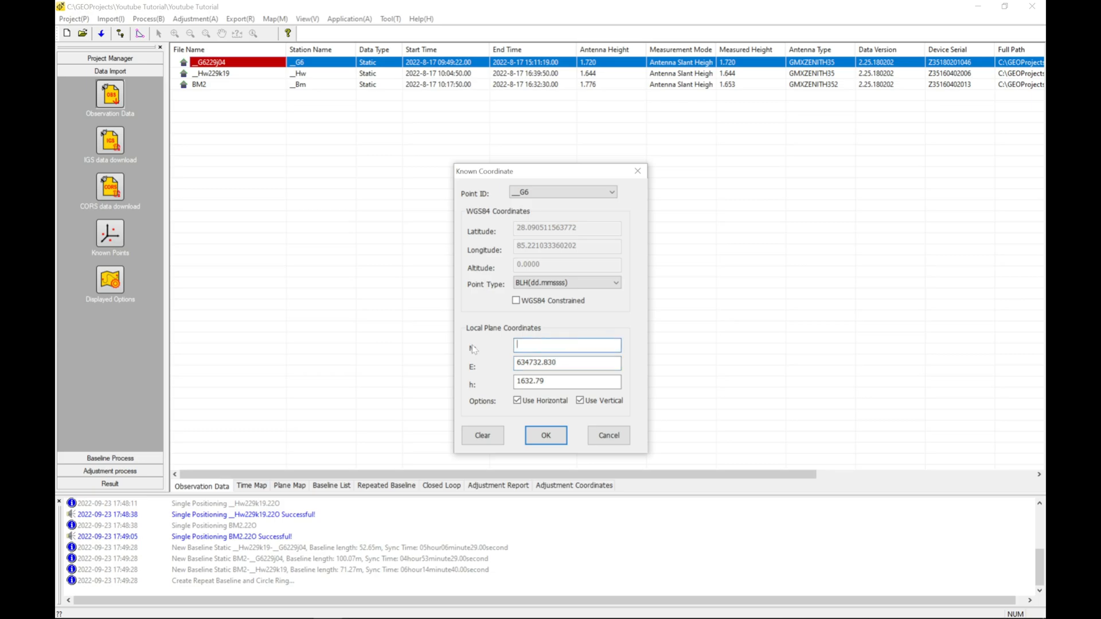
{"action": "type", "text": "3115394.588"}
{"action": "left_click", "coordinate": [545, 435]}
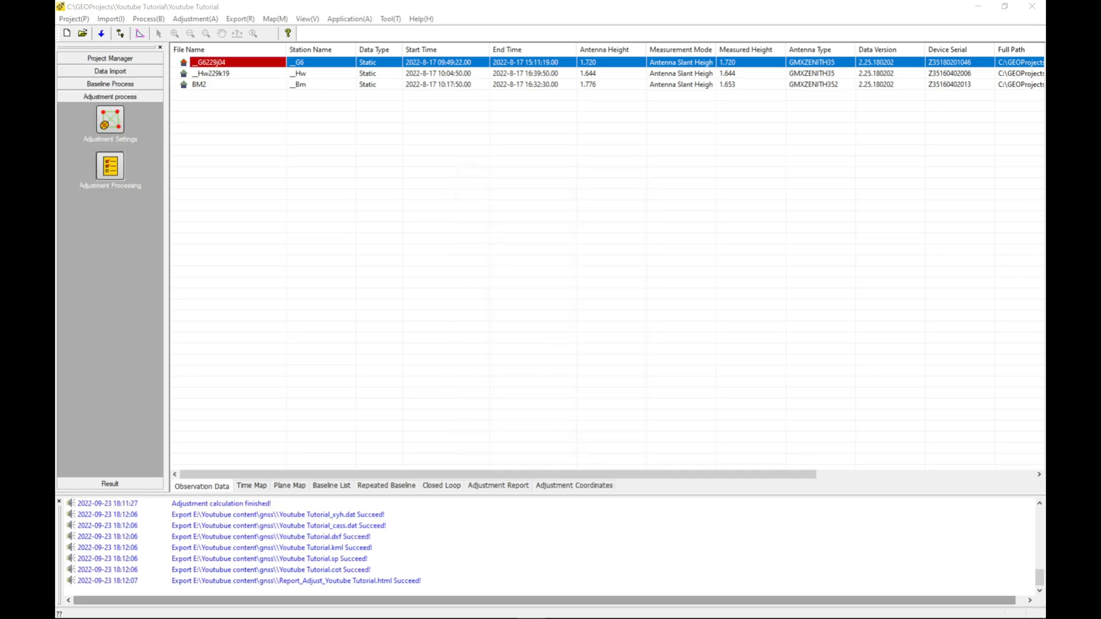
{"action": "right_click", "coordinate": [215, 70]}
{"action": "left_click", "coordinate": [244, 74]}
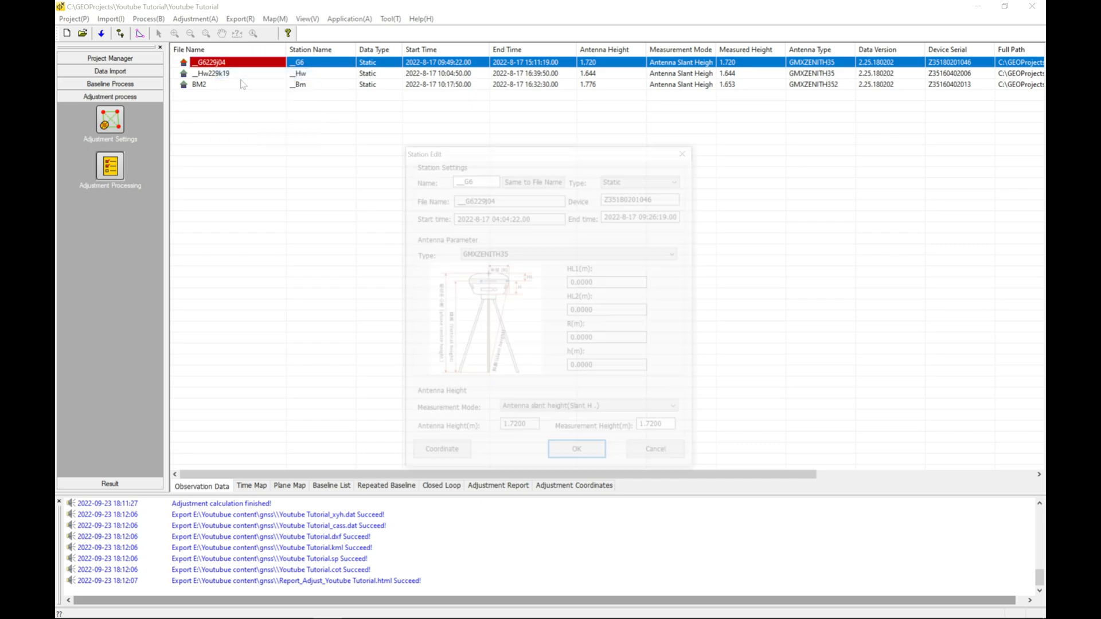
{"action": "key", "text": "BackSpace"}
{"action": "type", "text": "g"}
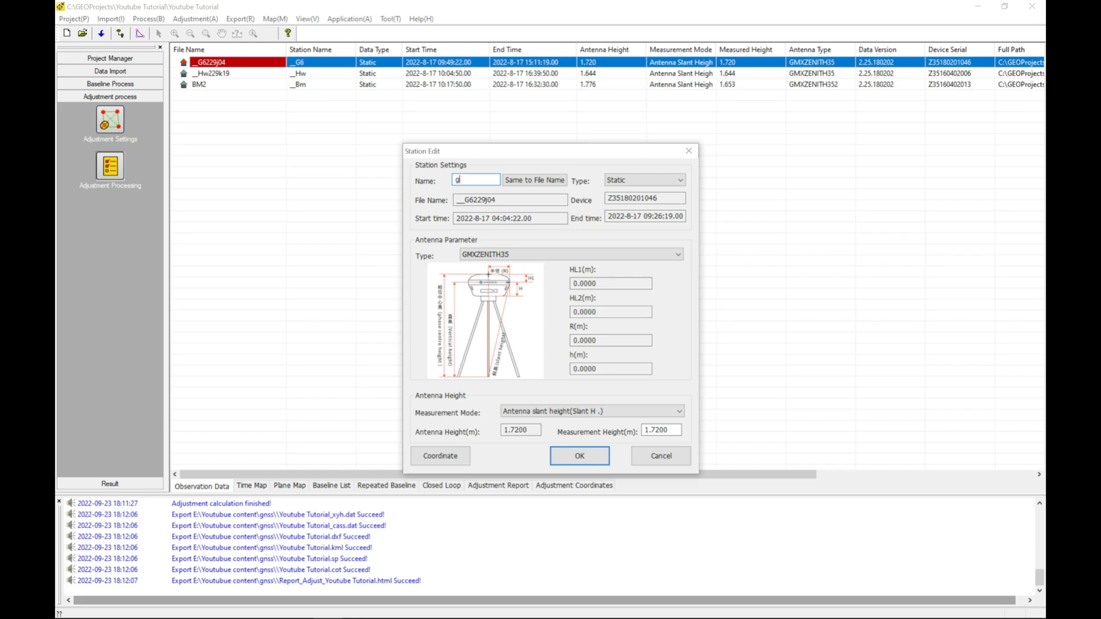
{"action": "type", "text": "6 stati"}
{"action": "key", "text": "BackSpace"}
{"action": "key", "text": "BackSpace"}
{"action": "key", "text": "BackSpace"}
{"action": "key", "text": "BackSpace"}
{"action": "key", "text": "BackSpace"}
{"action": "key", "text": "BackSpace"}
{"action": "key", "text": "BackSpace"}
{"action": "key", "text": "BackSpace"}
{"action": "left_click_drag", "start_coordinate": [669, 430], "coordinate": [550, 419]}
{"action": "key", "text": "Right"}
{"action": "key", "text": "BackSpace"}
{"action": "key", "text": "BackSpace"}
{"action": "key", "text": "BackSpace"}
{"action": "left_click", "coordinate": [624, 410]}
{"action": "left_click", "coordinate": [623, 410]}
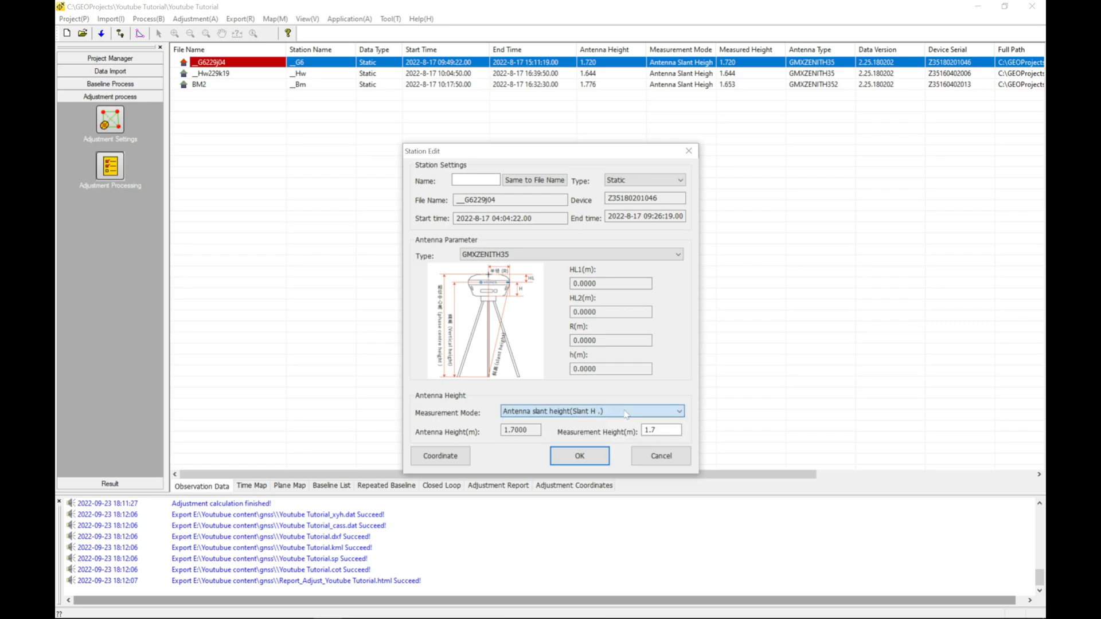
{"action": "left_click", "coordinate": [663, 457]}
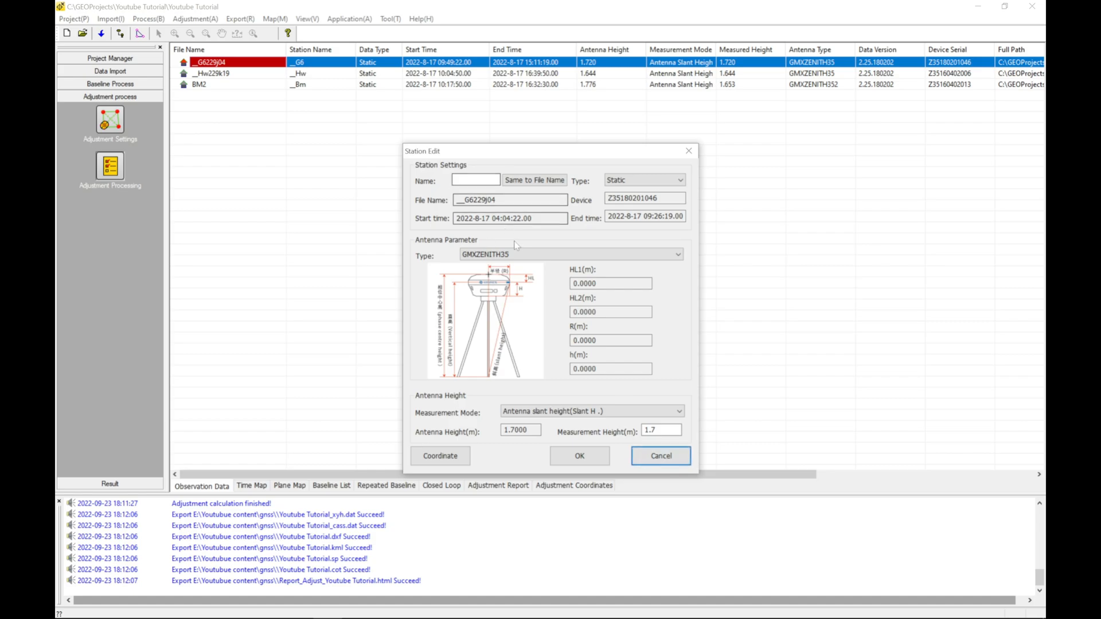
{"action": "left_click", "coordinate": [524, 255]}
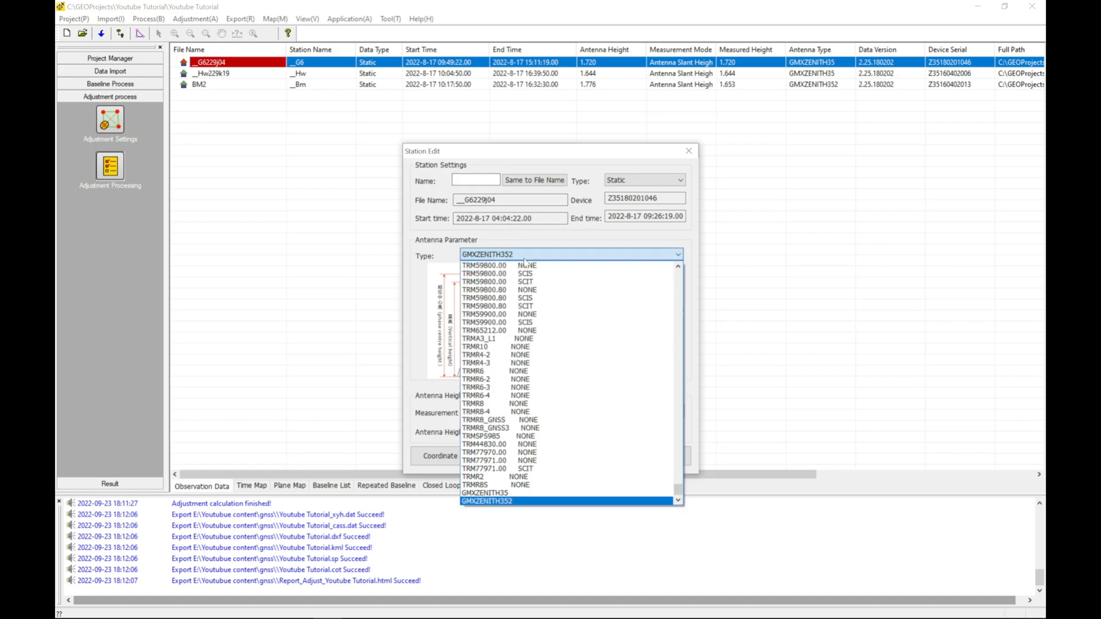
{"action": "key", "text": "Home"}
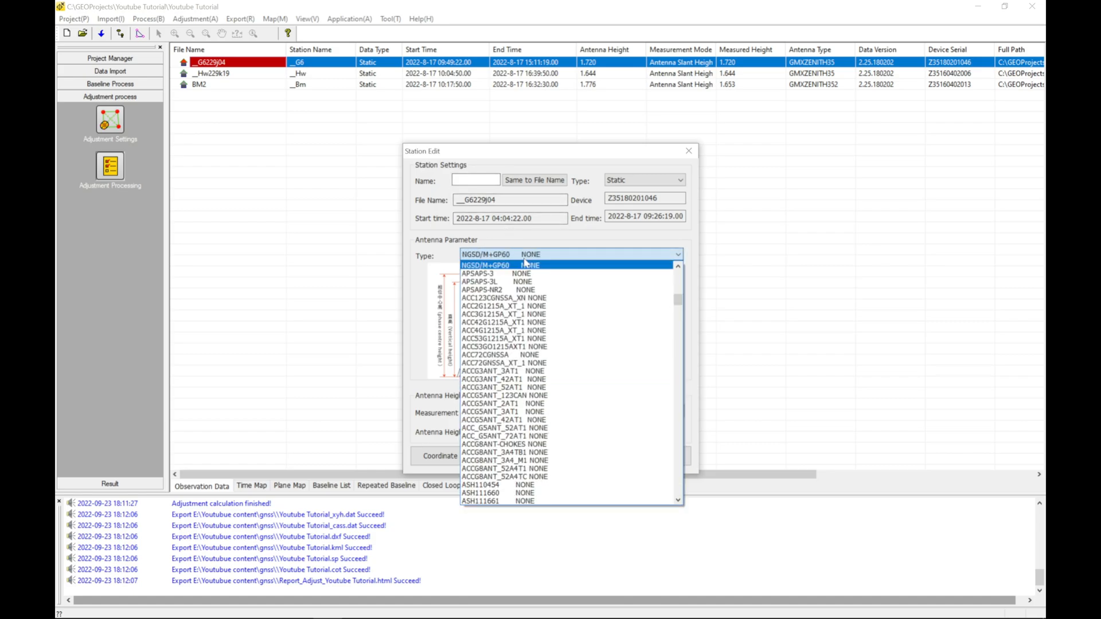
{"action": "key", "text": "End"}
{"action": "key", "text": "Up"}
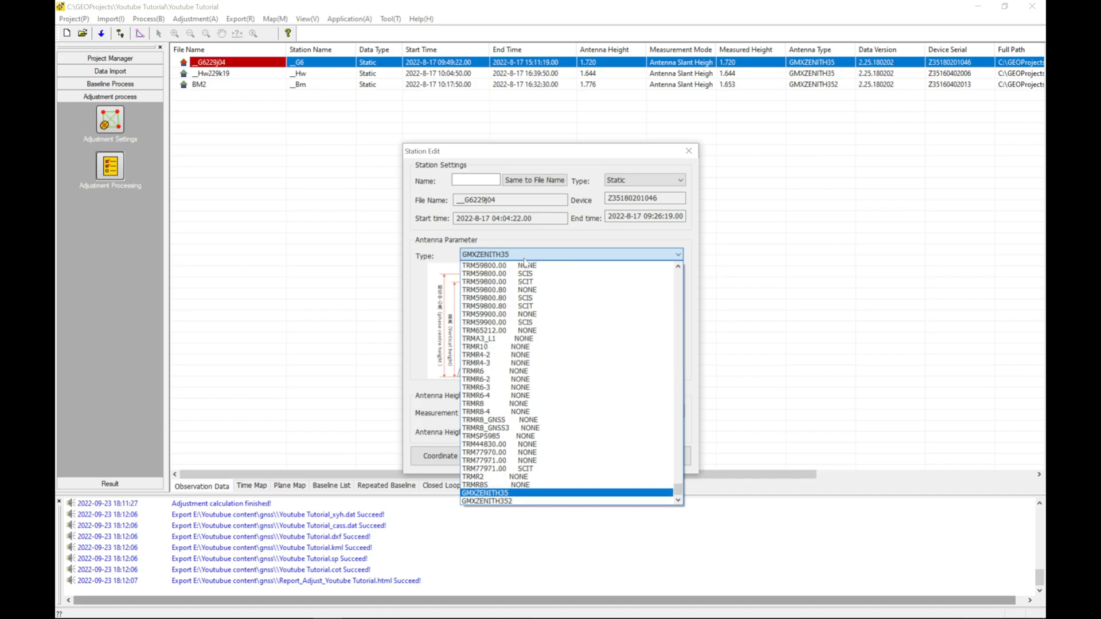
{"action": "key", "text": "Return"}
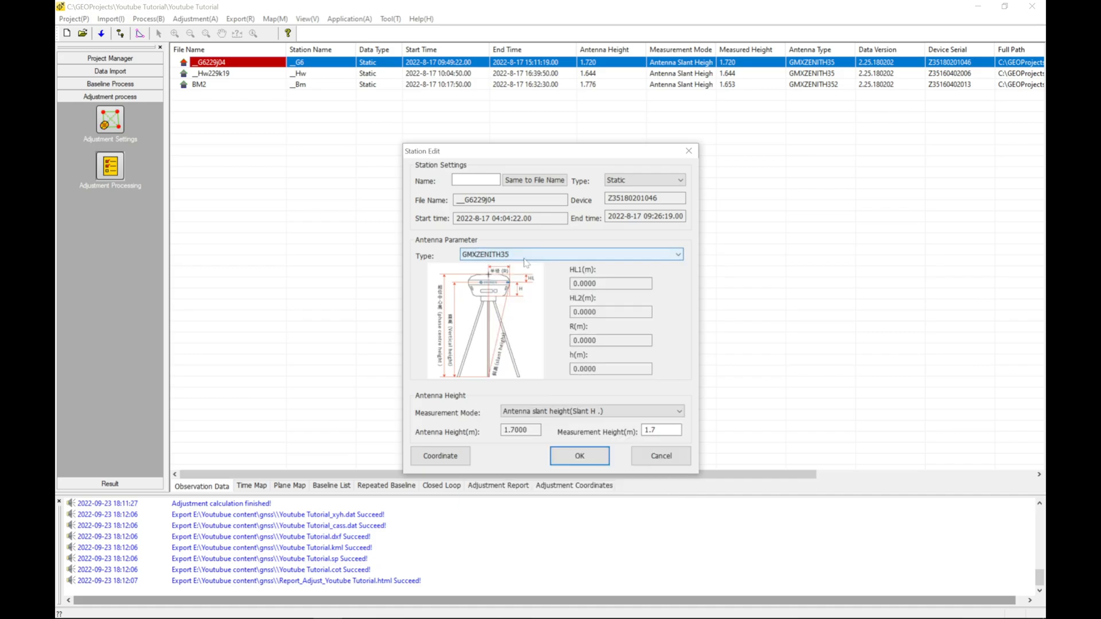
{"action": "left_click", "coordinate": [524, 259]}
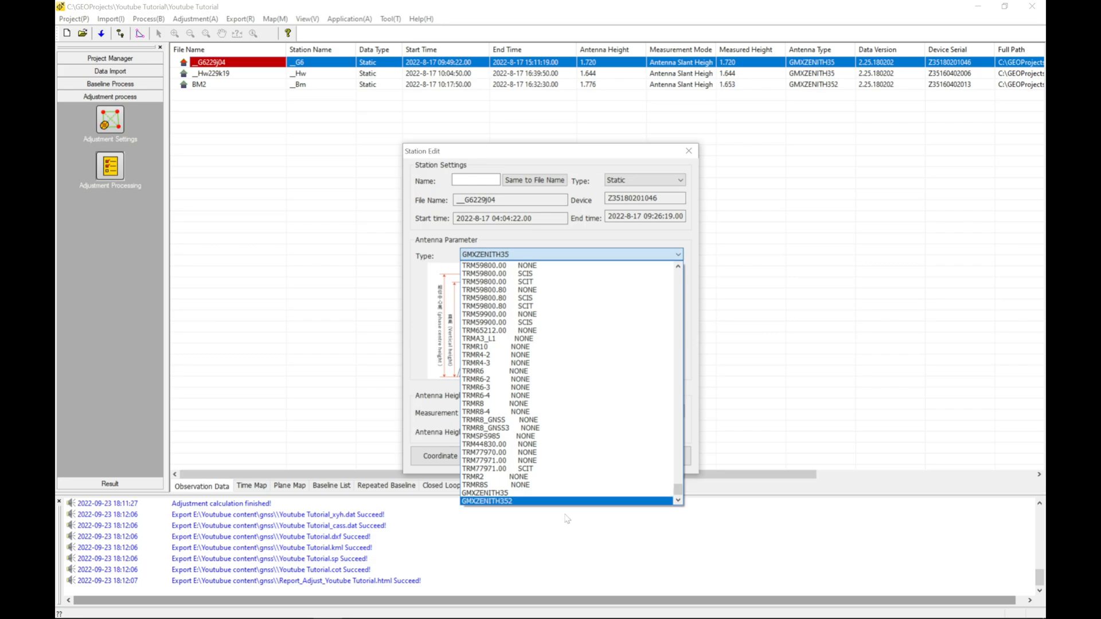
{"action": "left_click", "coordinate": [528, 501]}
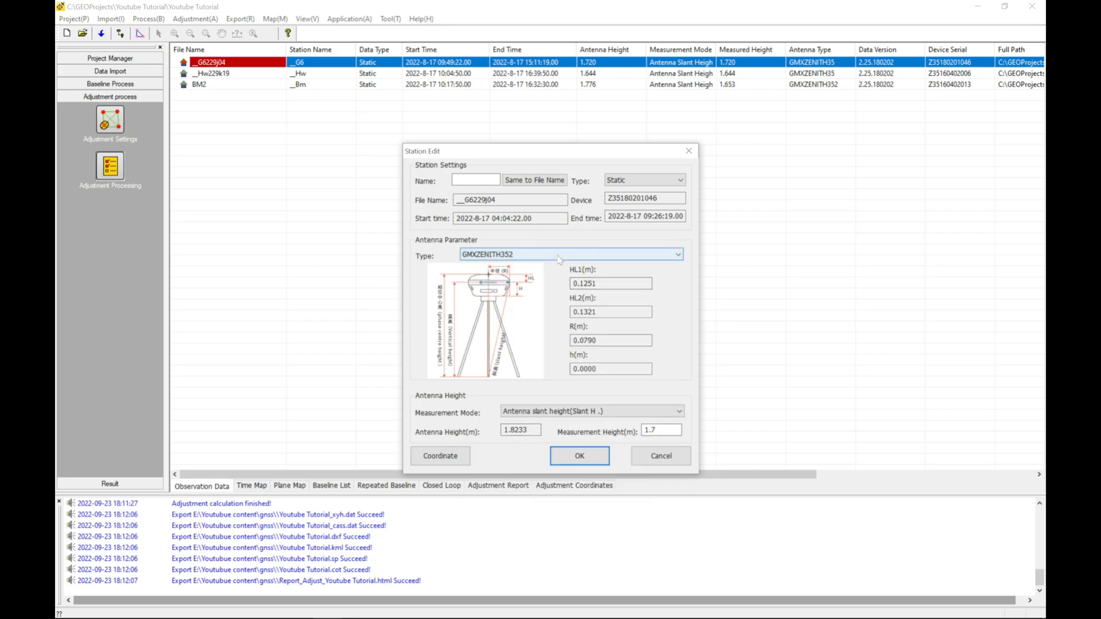
{"action": "left_click", "coordinate": [671, 461]}
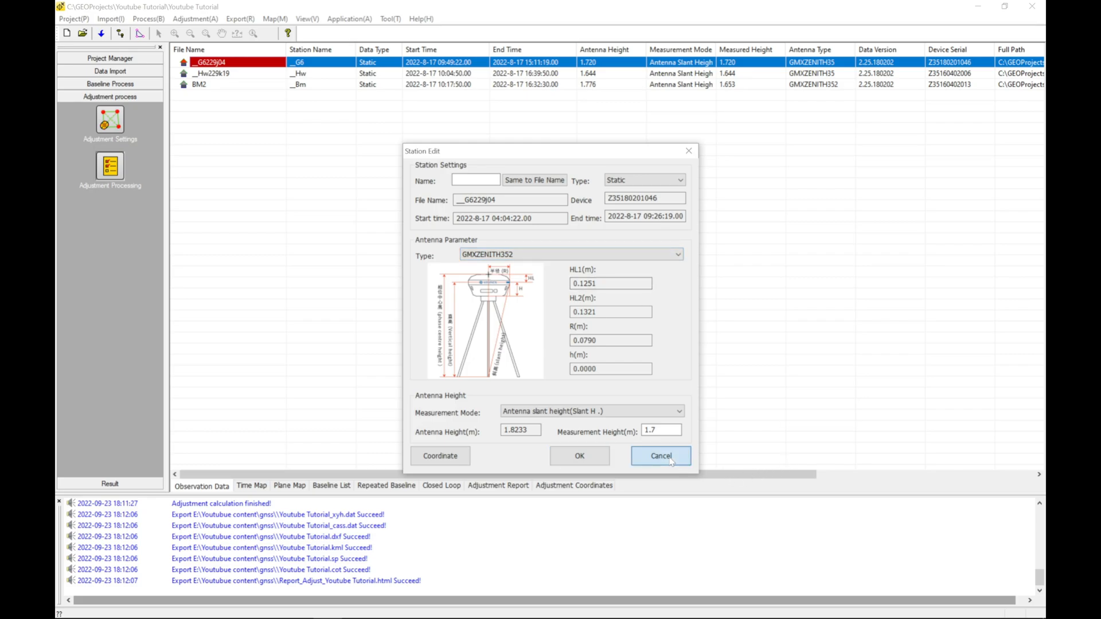
{"action": "left_click", "coordinate": [660, 455]}
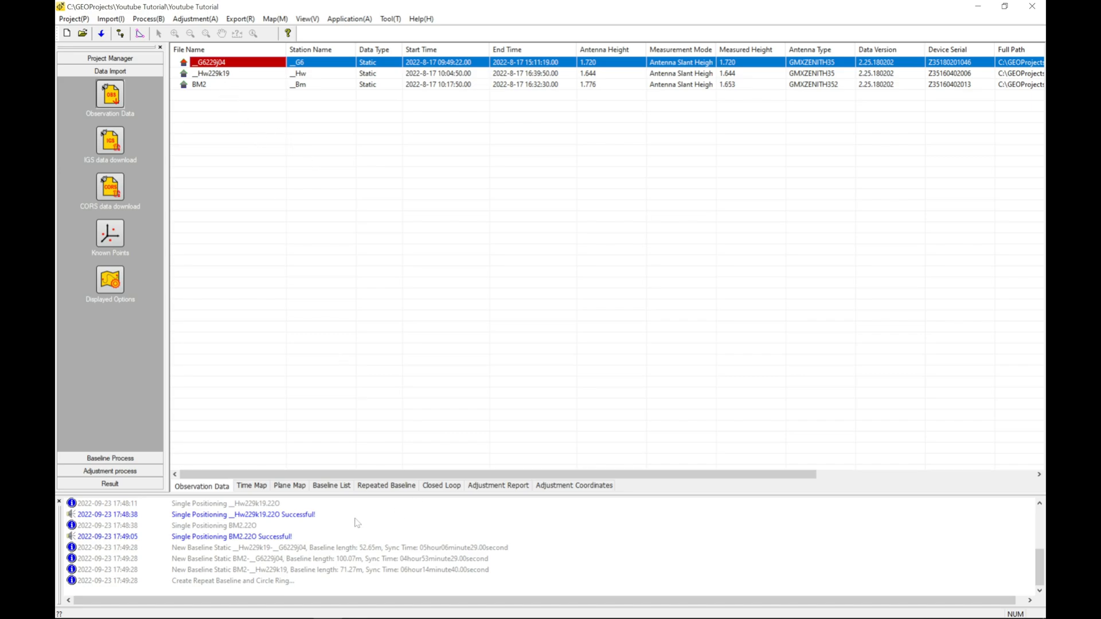
Configure the static baseline solution with a 15° cut-off angle and 1 s epoch interval, keep the Saastamoinen tropospheric model, and apply to all.
{"action": "left_click", "coordinate": [259, 486]}
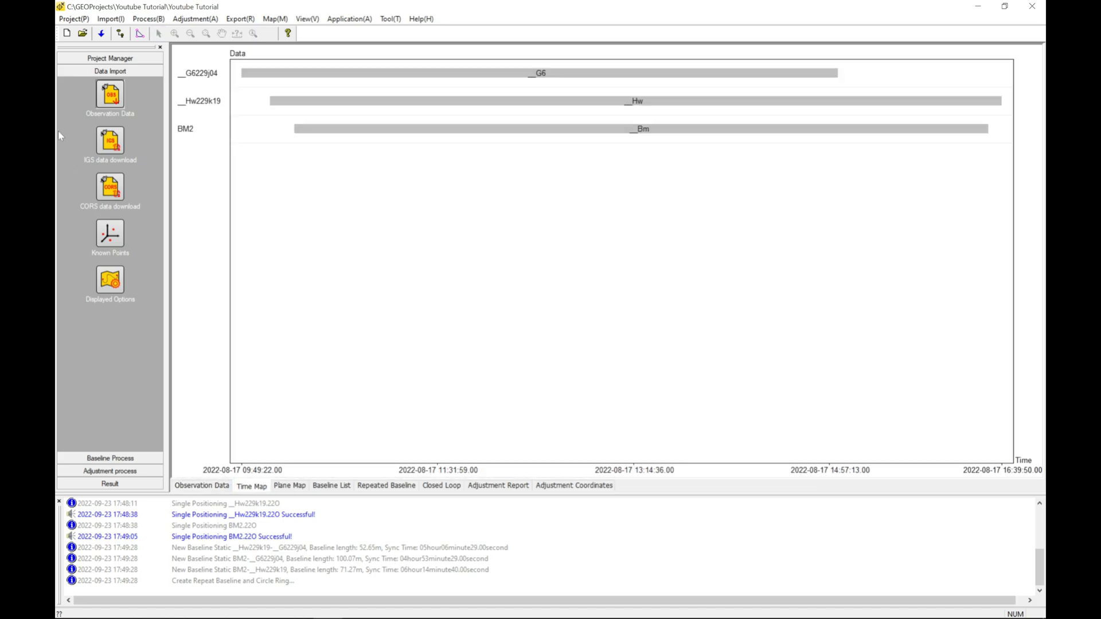
{"action": "left_click", "coordinate": [119, 458]}
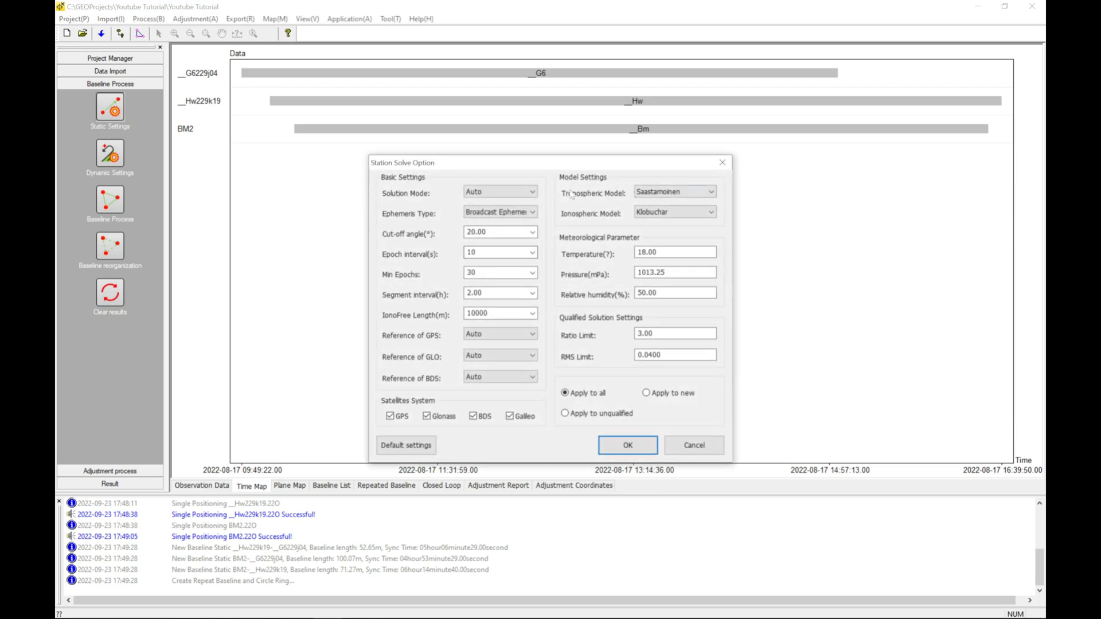
{"action": "left_click", "coordinate": [659, 194]}
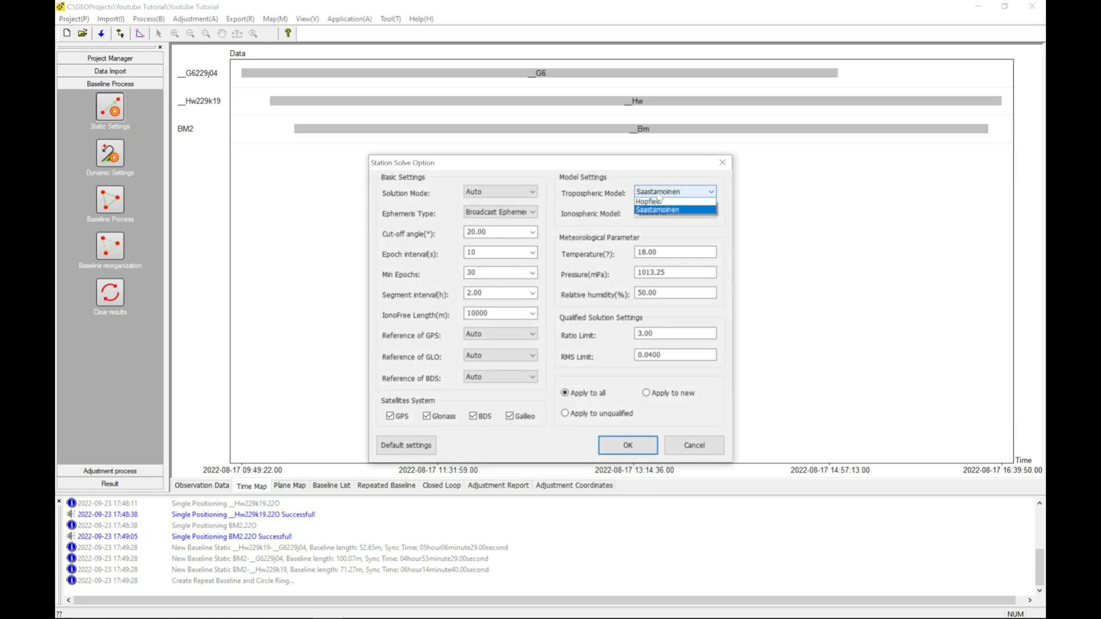
{"action": "left_click", "coordinate": [658, 195]}
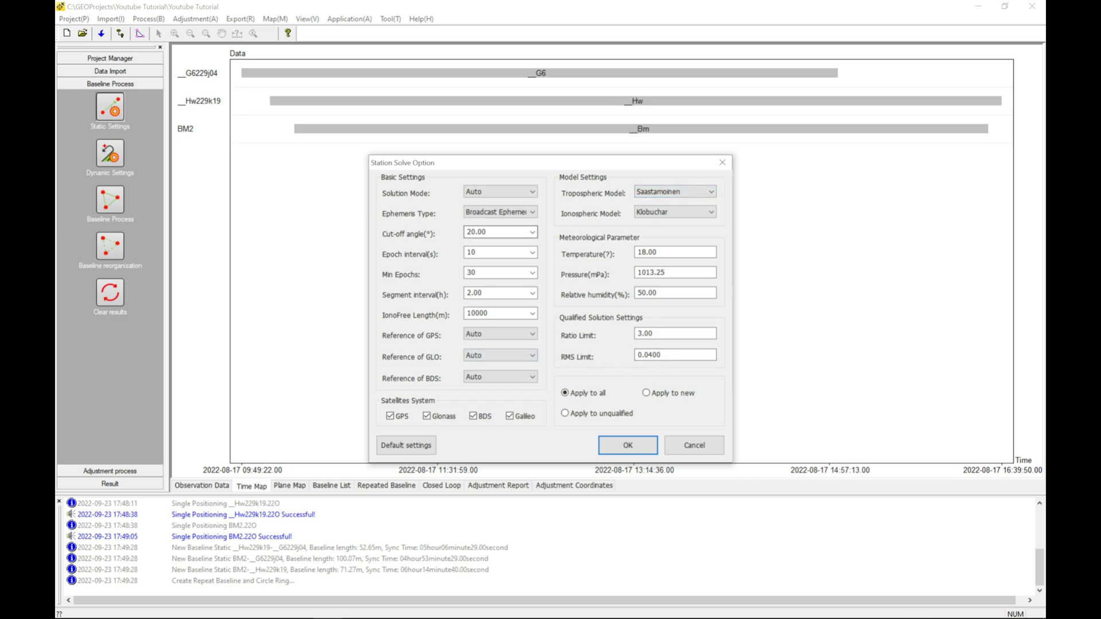
{"action": "left_click", "coordinate": [532, 234]}
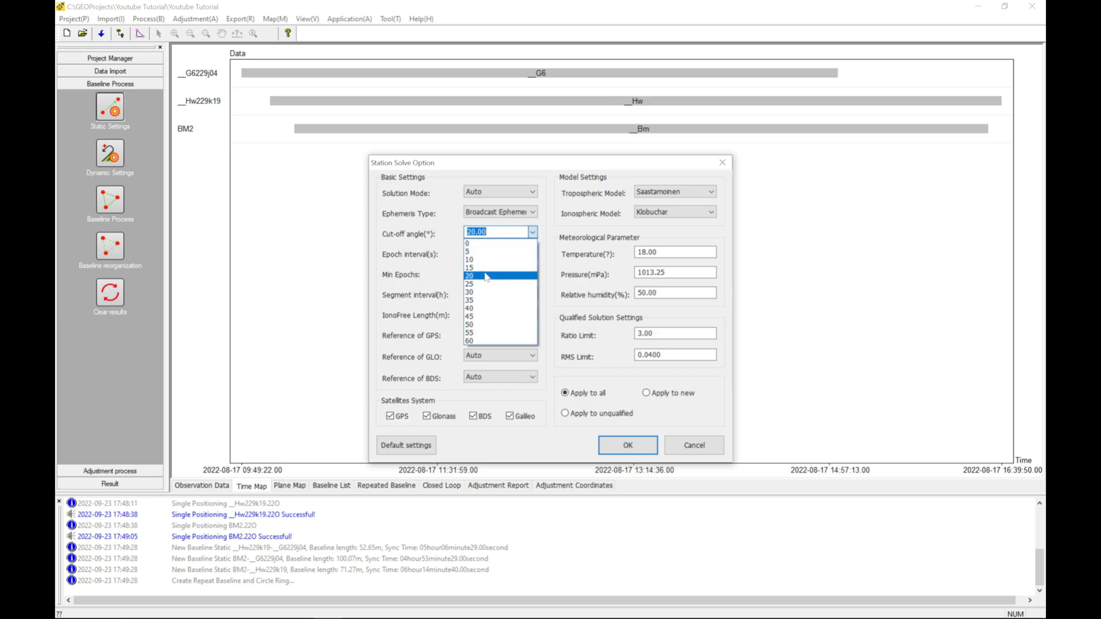
{"action": "left_click", "coordinate": [483, 267]}
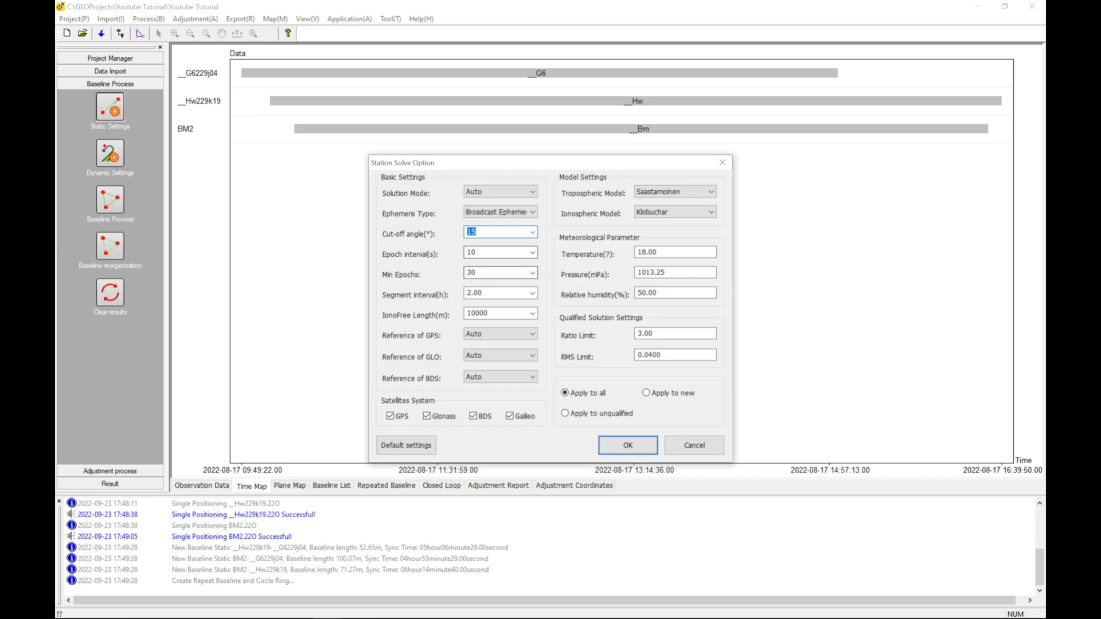
{"action": "key", "text": "Tab"}
{"action": "type", "text": "1"}
{"action": "left_click", "coordinate": [629, 441]}
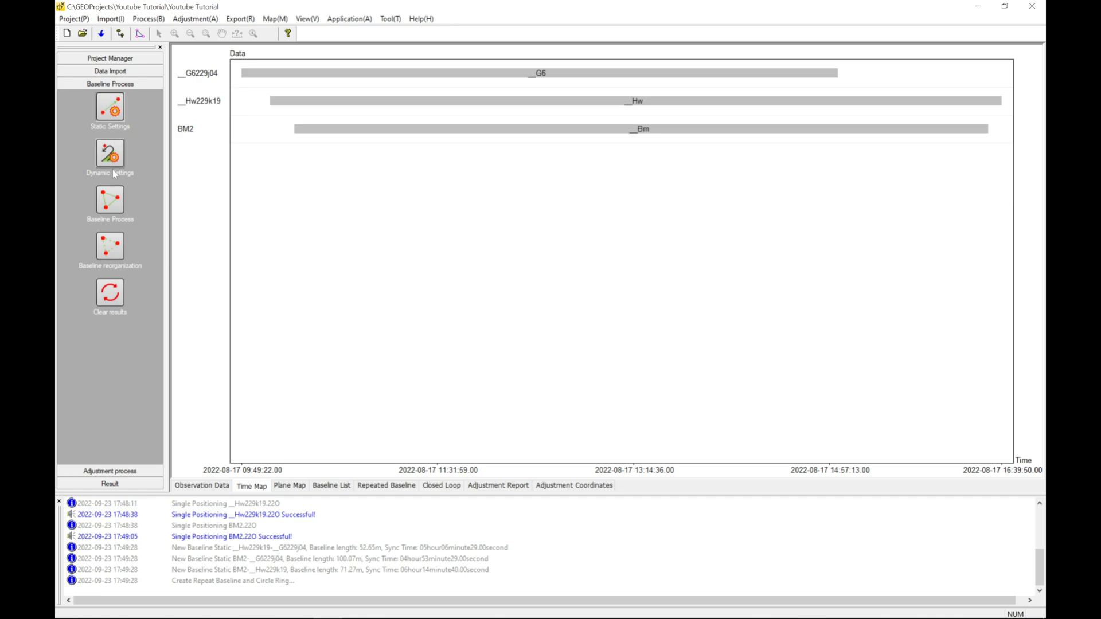
Process all baselines and review the plane map, time map and baseline list.
{"action": "left_click", "coordinate": [117, 206]}
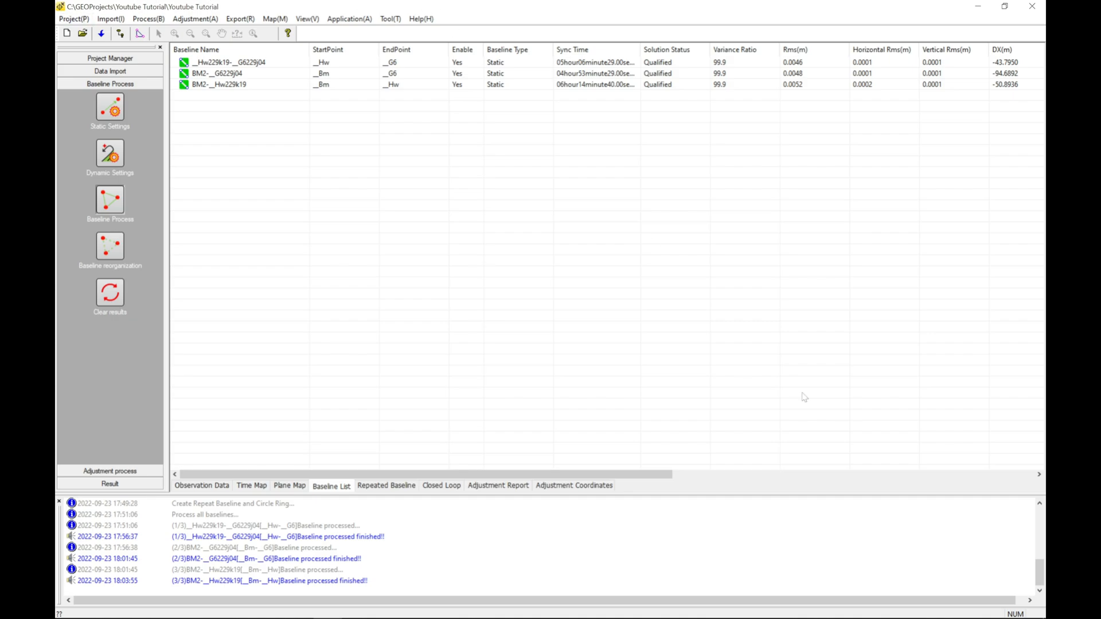
{"action": "mouse_move", "coordinate": [917, 618]}
{"action": "left_click", "coordinate": [290, 487]}
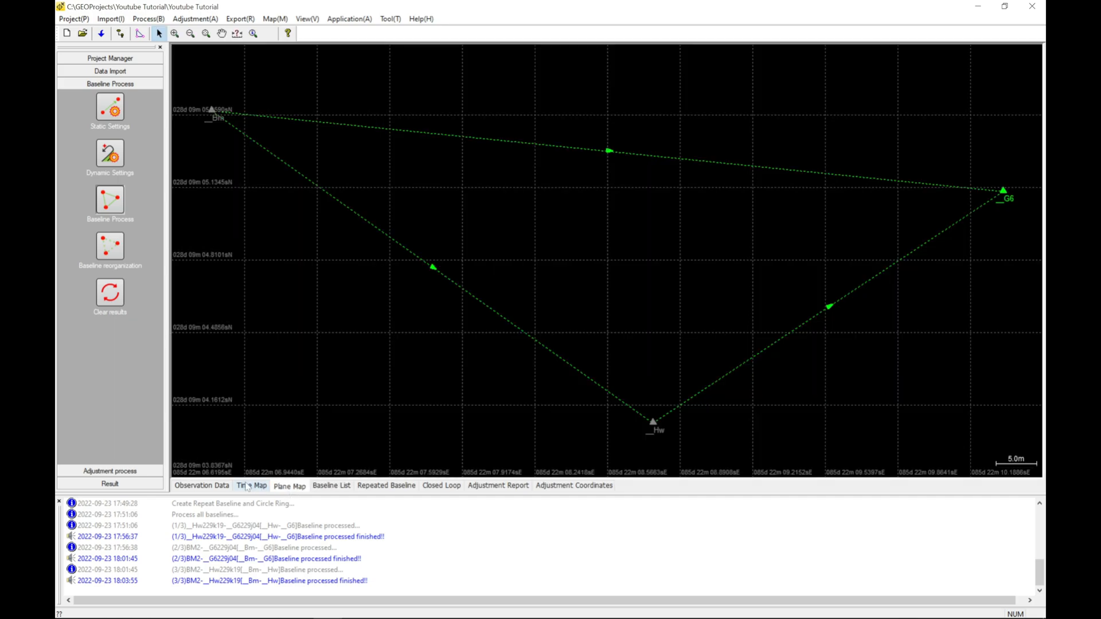
{"action": "left_click", "coordinate": [246, 486]}
{"action": "left_click", "coordinate": [289, 487]}
{"action": "left_click", "coordinate": [331, 486]}
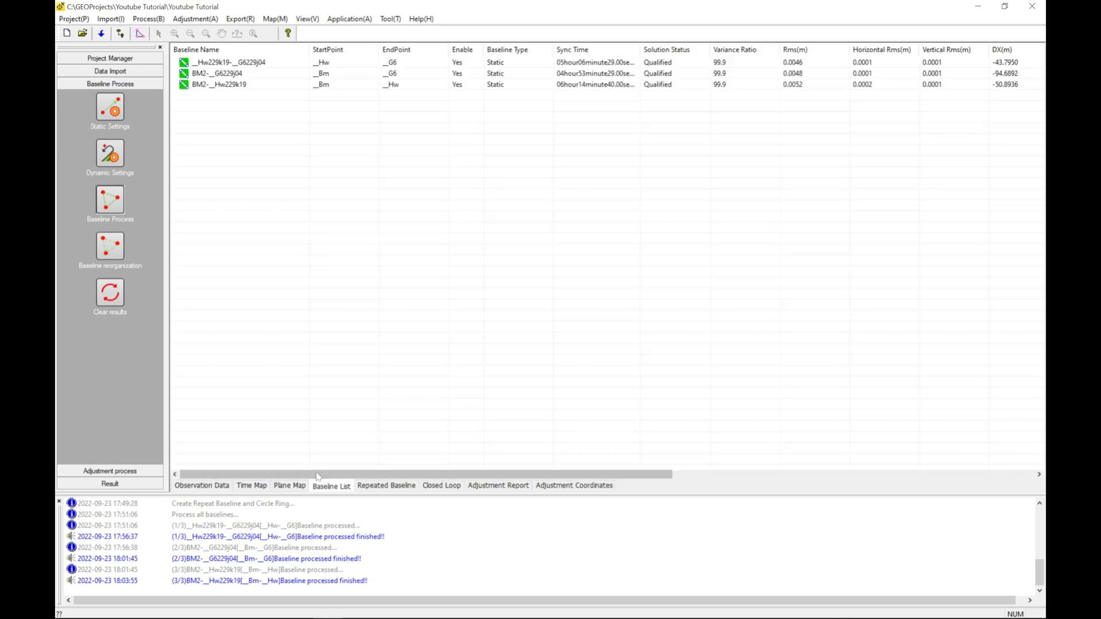
Open the residual view of the baseline __Hw229k19-__G6229j04.
{"action": "right_click", "coordinate": [230, 69]}
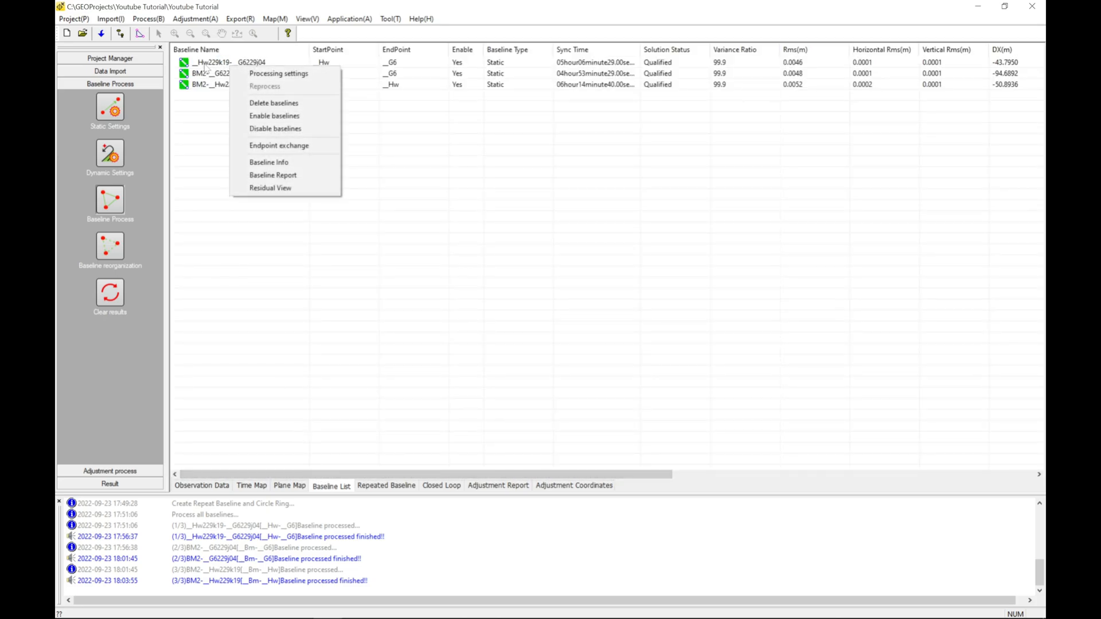
{"action": "left_click", "coordinate": [207, 66]}
{"action": "right_click", "coordinate": [207, 66]}
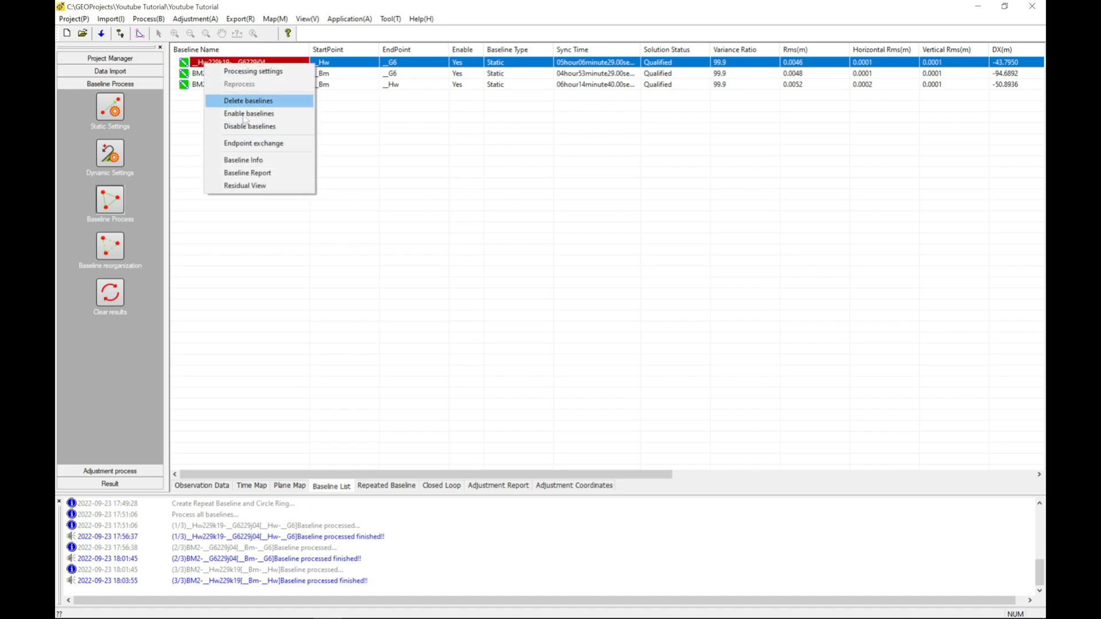
{"action": "left_click", "coordinate": [271, 184]}
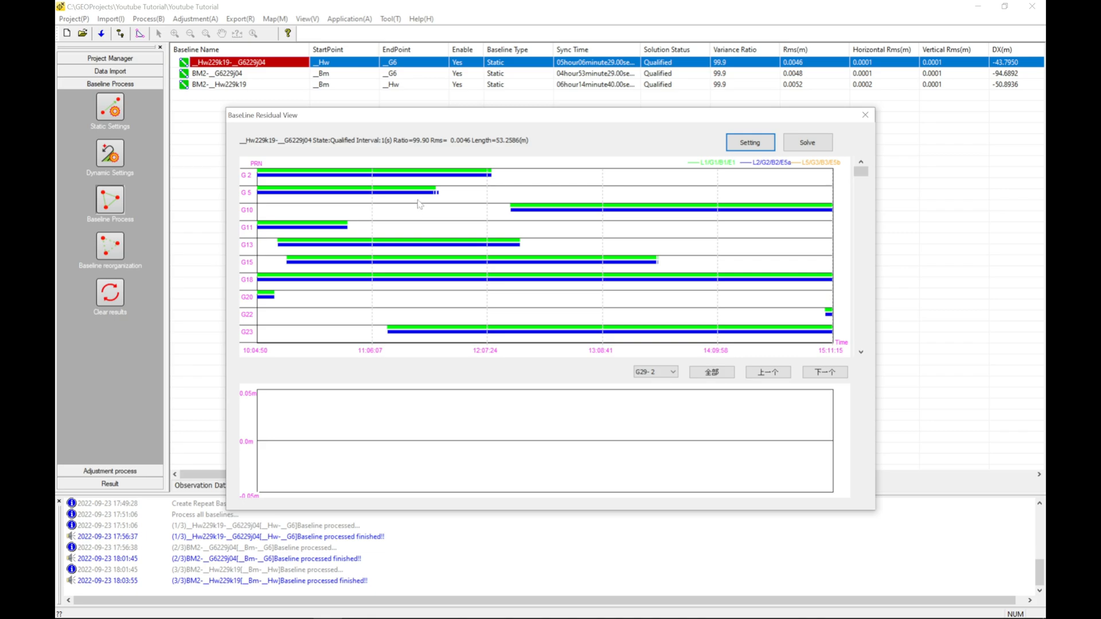
Exclude the broken signal sections at the ends of the G29 and R3 satellite tracks.
{"action": "left_click", "coordinate": [440, 193]}
{"action": "left_click", "coordinate": [829, 317]}
{"action": "left_click", "coordinate": [861, 354]}
{"action": "left_click", "coordinate": [861, 352]}
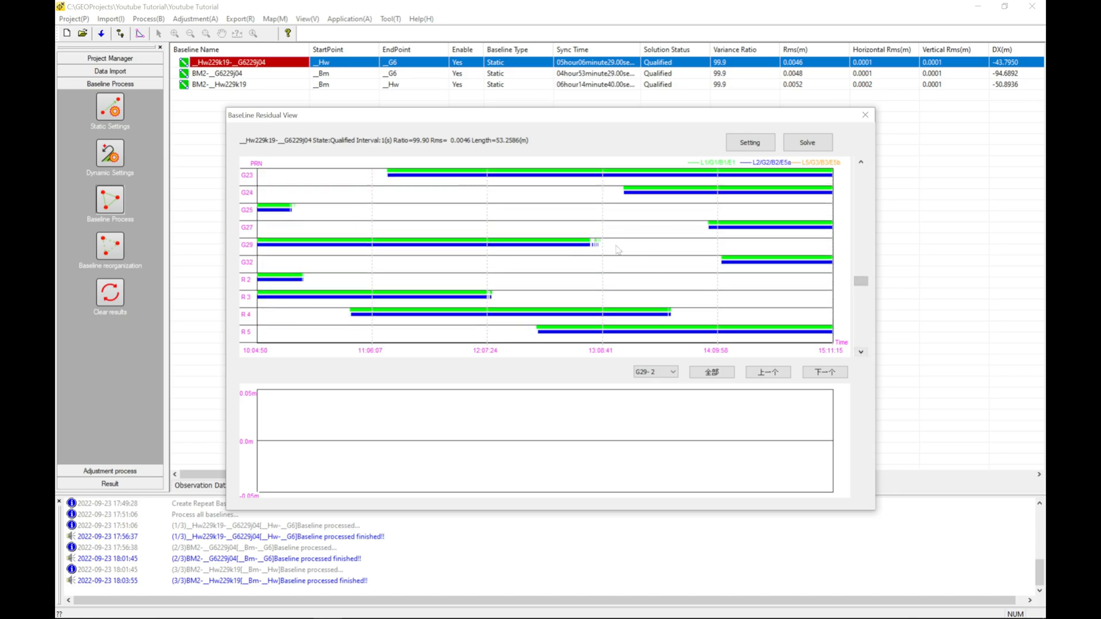
{"action": "left_click_drag", "start_coordinate": [650, 247], "coordinate": [787, 247]}
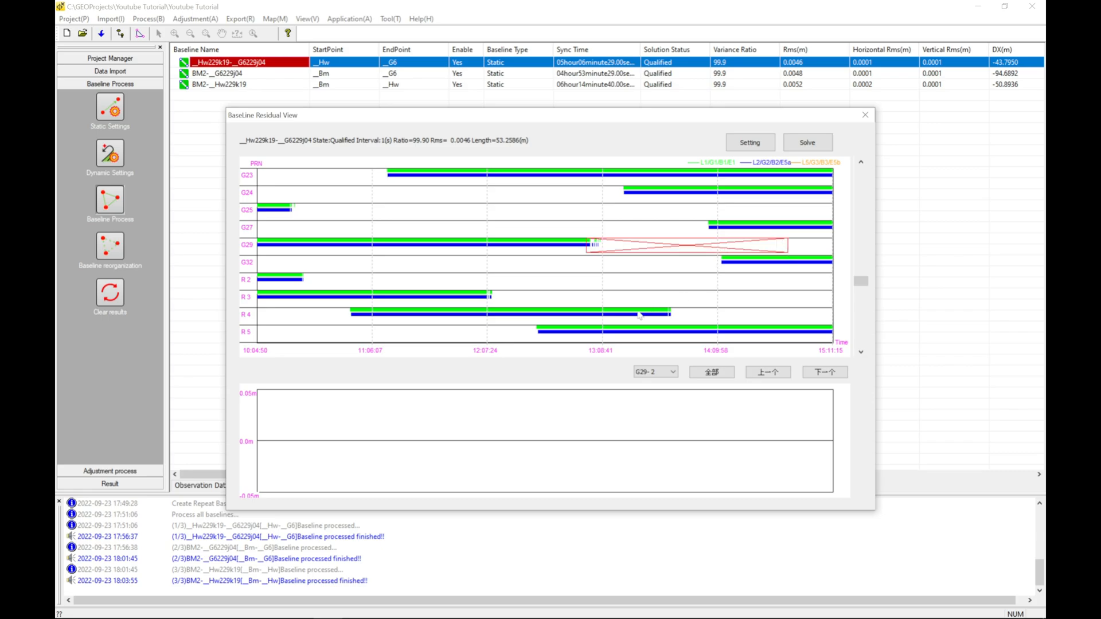
{"action": "left_click_drag", "start_coordinate": [483, 298], "coordinate": [515, 302]}
{"action": "left_click_drag", "start_coordinate": [860, 280], "coordinate": [869, 357]}
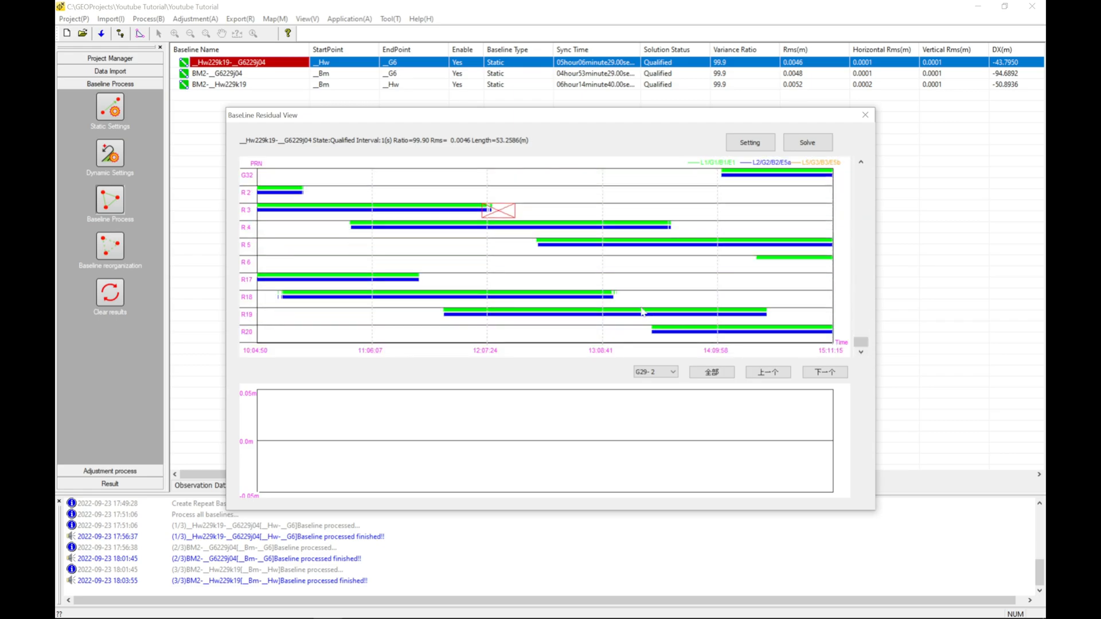
{"action": "left_click_drag", "start_coordinate": [609, 301], "coordinate": [627, 302]}
{"action": "right_click", "coordinate": [627, 299]}
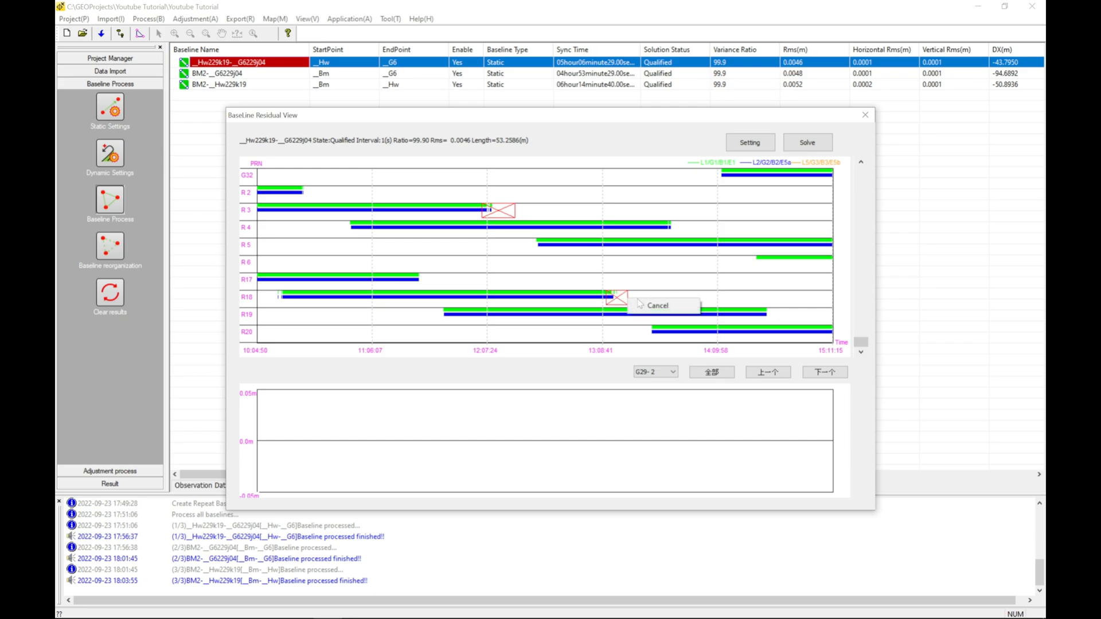
{"action": "left_click", "coordinate": [641, 308]}
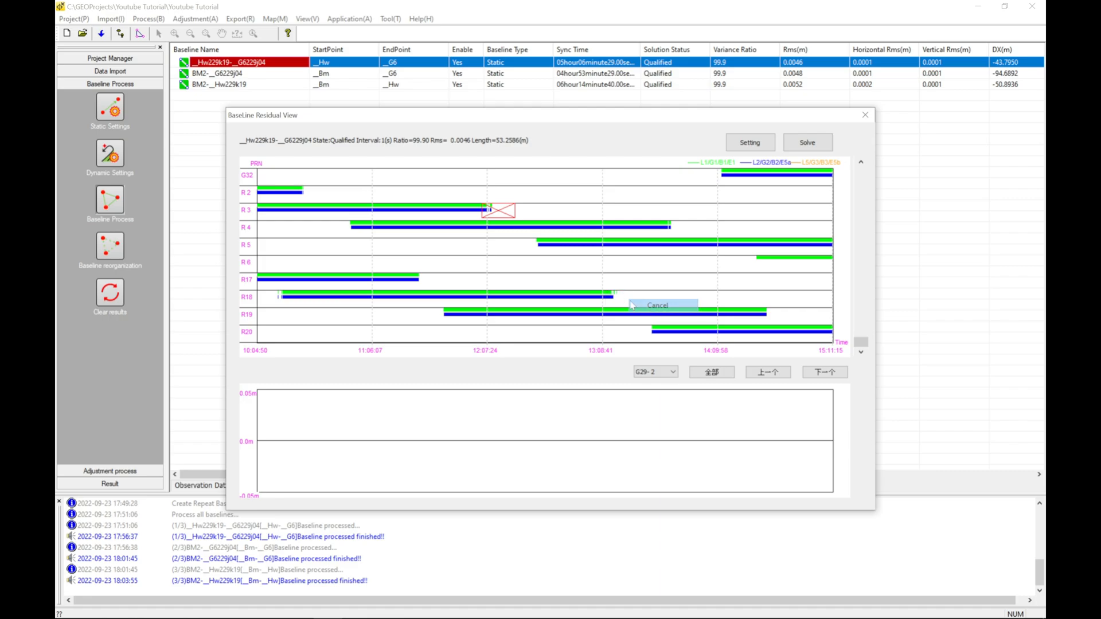
Exclude the short broken section at the end of the R18 track and solve the baseline again.
{"action": "left_click_drag", "start_coordinate": [610, 298], "coordinate": [622, 301]}
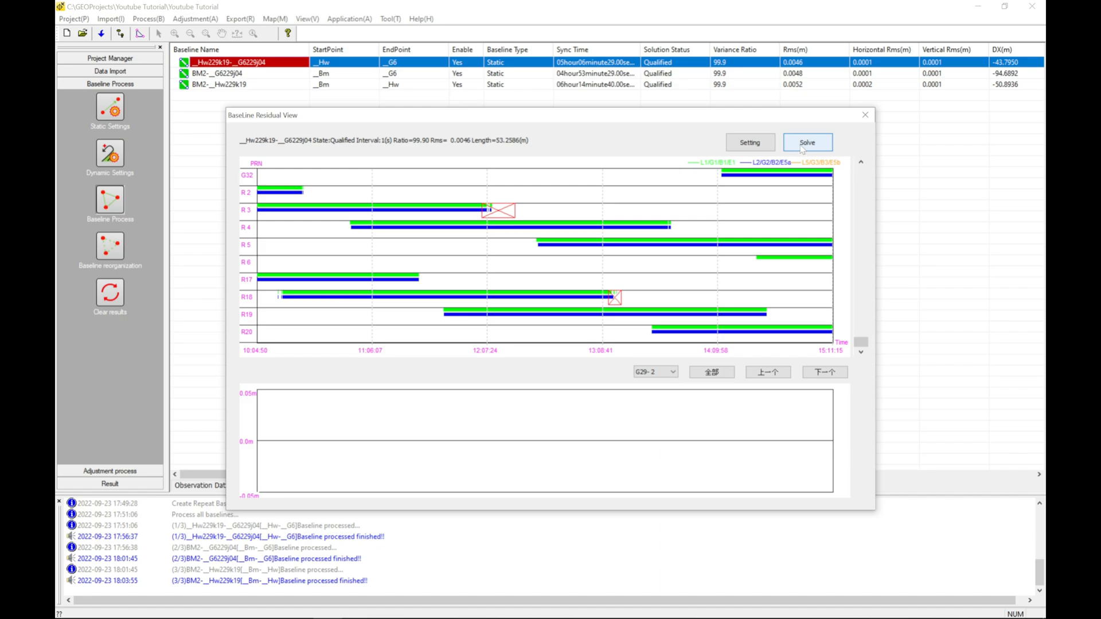
{"action": "left_click", "coordinate": [802, 149]}
{"action": "left_click", "coordinate": [802, 149]}
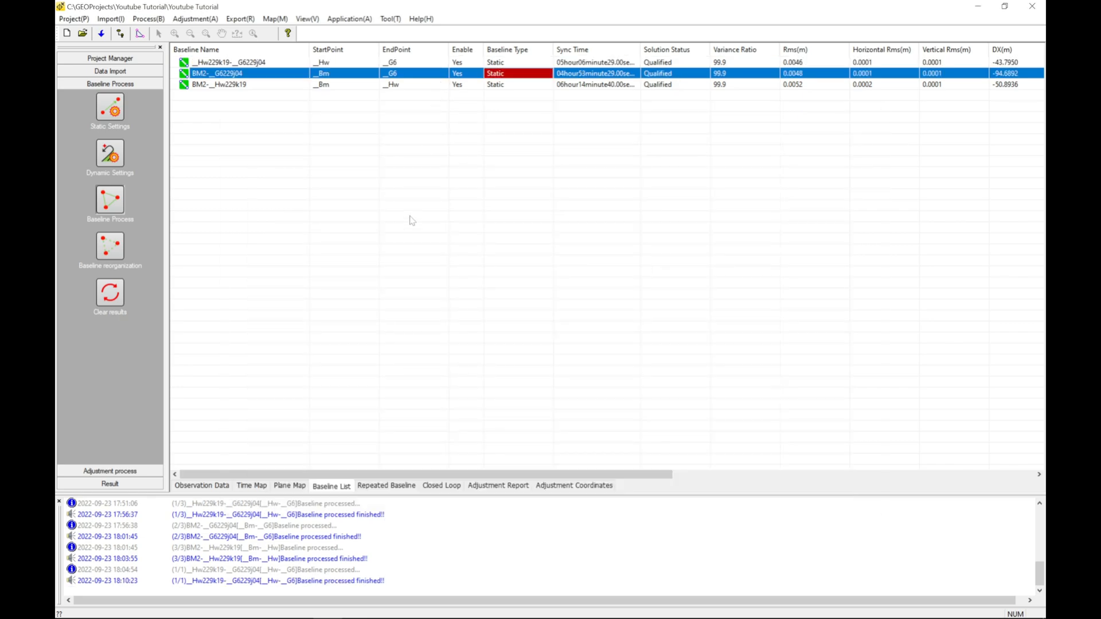
Review the repeated baselines, the closed loop and the adjustment report.
{"action": "left_click", "coordinate": [368, 487]}
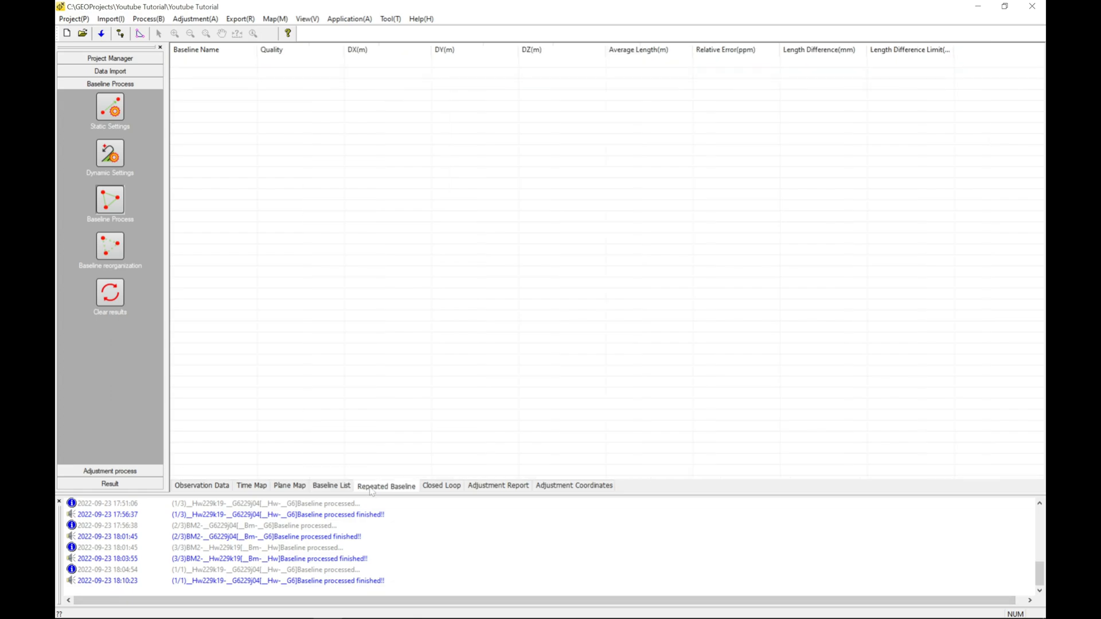
{"action": "left_click", "coordinate": [454, 491]}
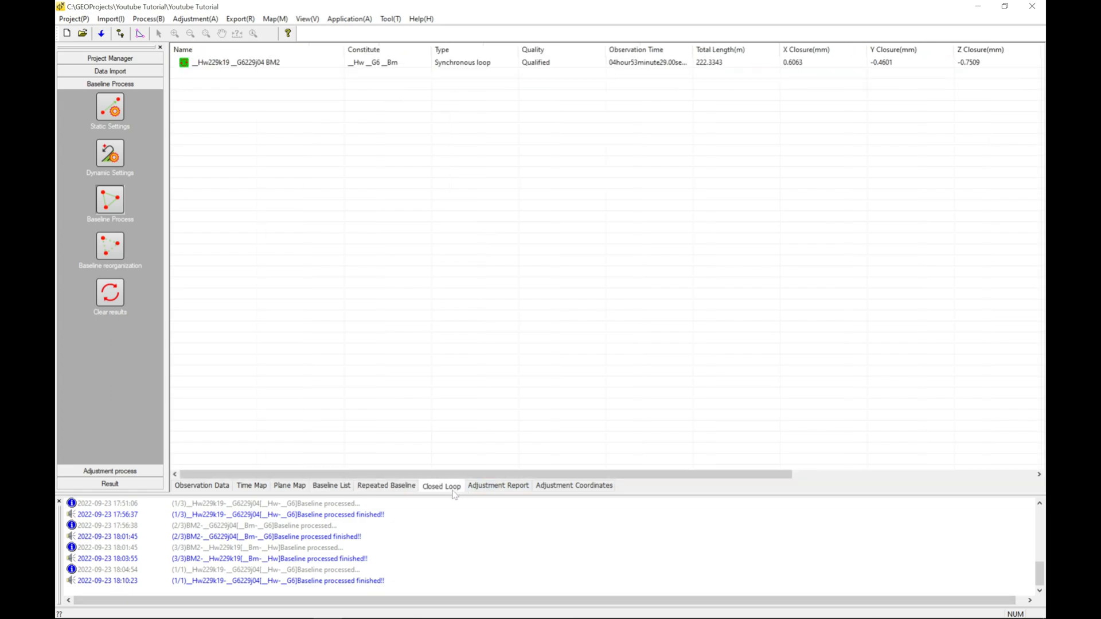
{"action": "left_click", "coordinate": [490, 488]}
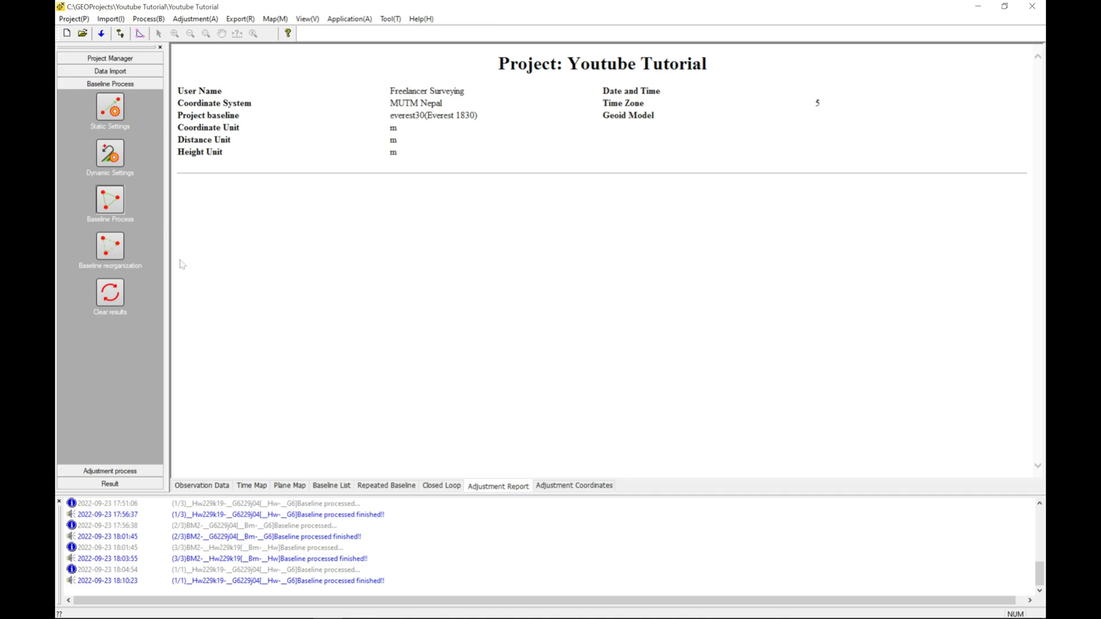
Confirm the adjustment settings with Auto height fitting and a 3 sigma X2 test level, and run the adjustment processing.
{"action": "left_click", "coordinate": [131, 477]}
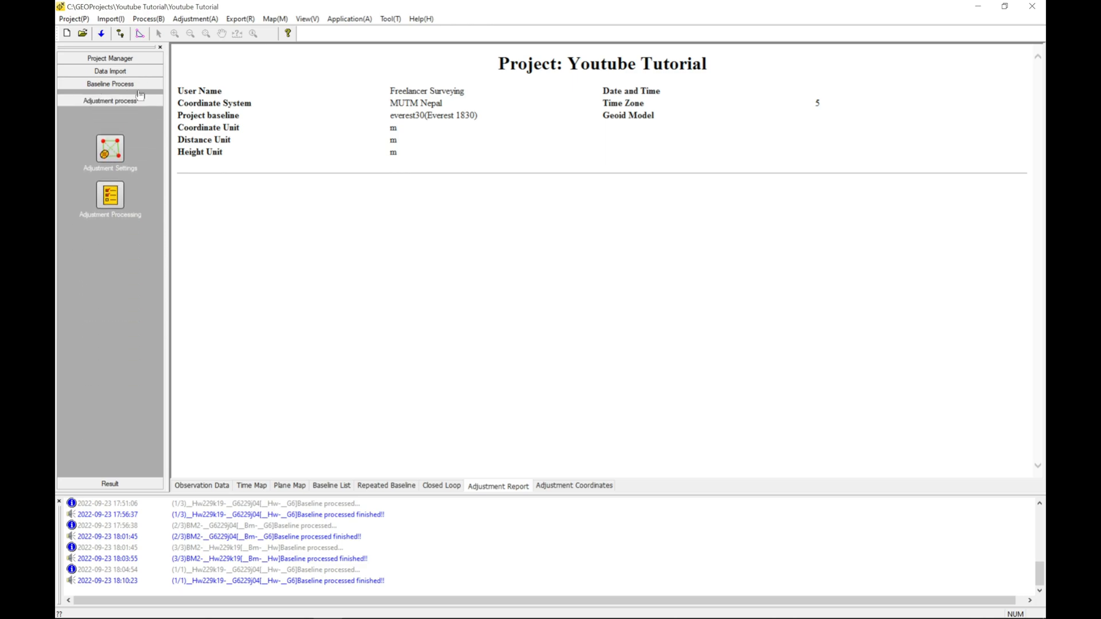
{"action": "left_click", "coordinate": [106, 127]}
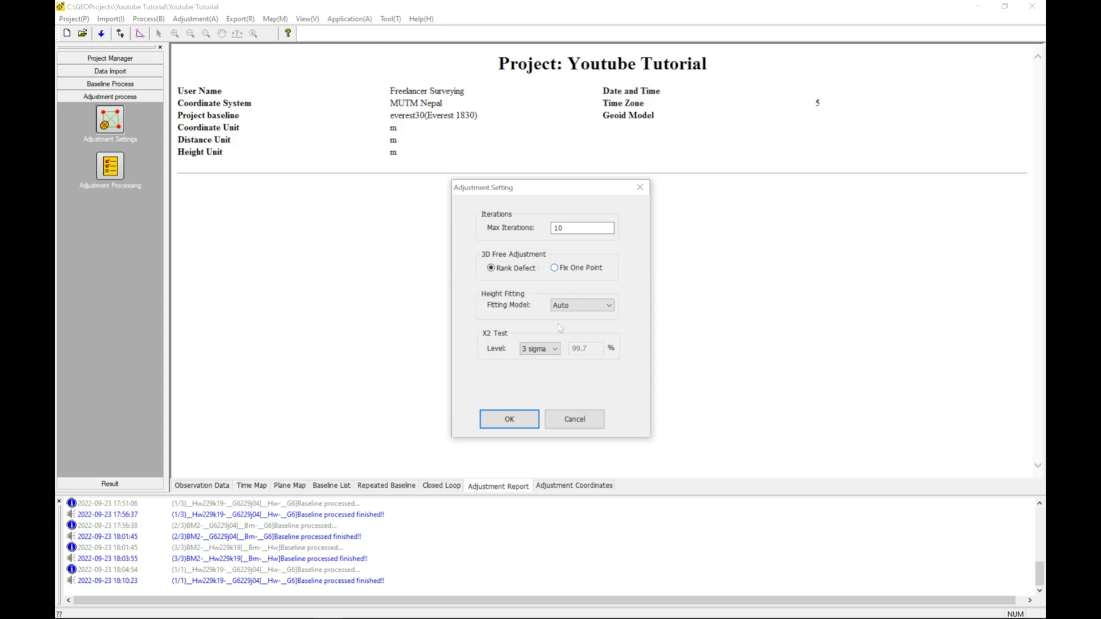
{"action": "left_click", "coordinate": [576, 309]}
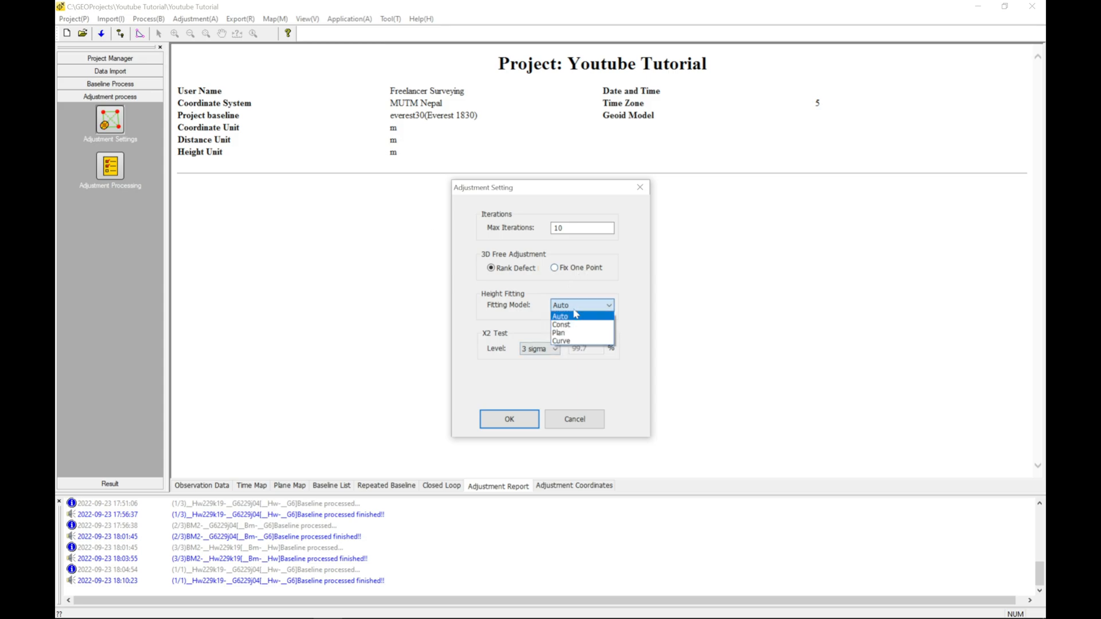
{"action": "left_click", "coordinate": [576, 315]}
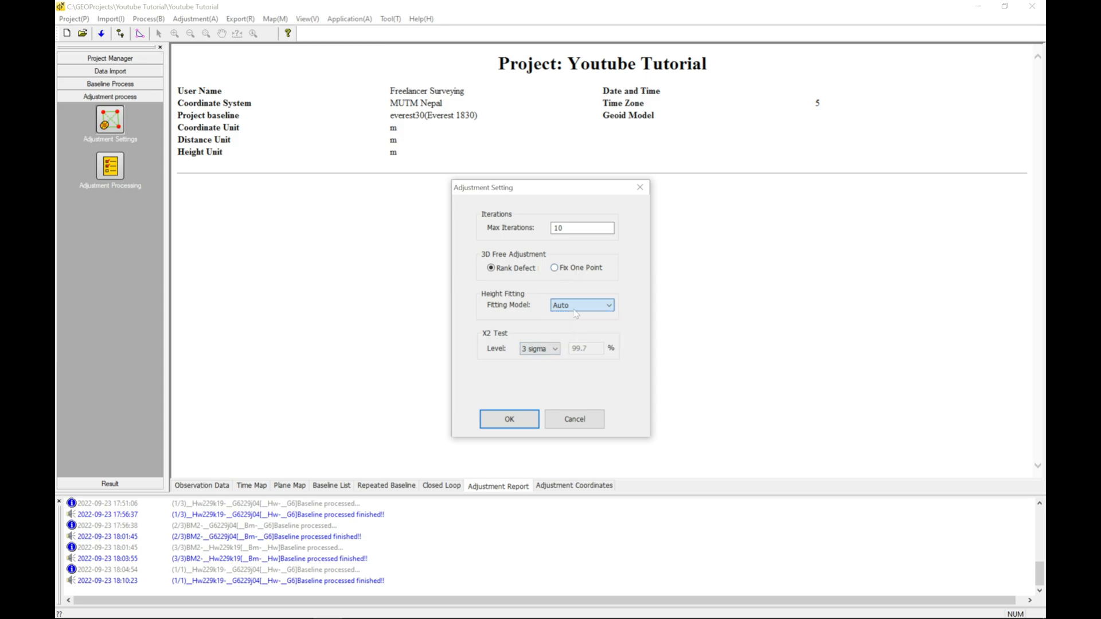
{"action": "left_click", "coordinate": [535, 351]}
{"action": "left_click", "coordinate": [535, 350]}
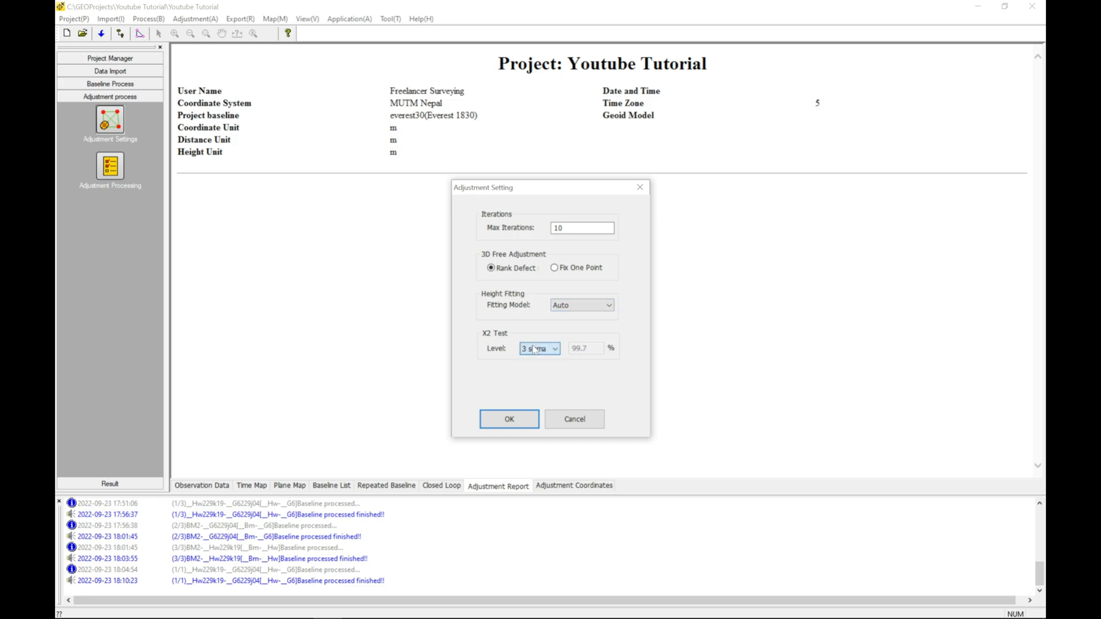
{"action": "left_click", "coordinate": [509, 419]}
{"action": "left_click", "coordinate": [110, 168]}
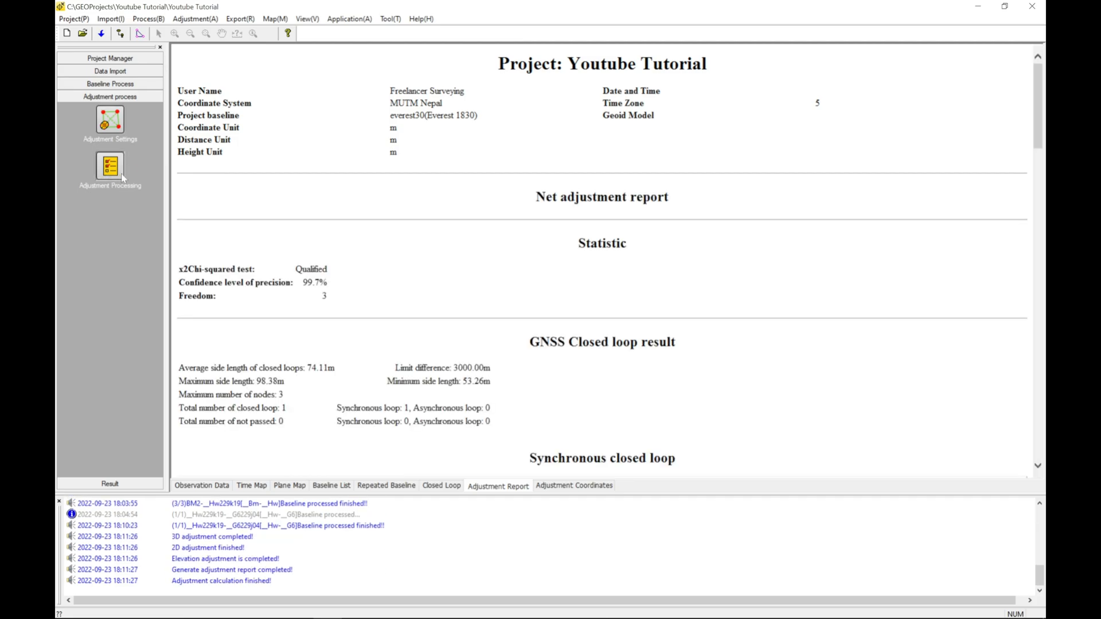
Review the network adjustment report, highlighting the Adjustment Grid Coordinates table.
{"action": "scroll", "coordinate": [697, 275], "scroll_direction": "down", "scroll_amount": 8}
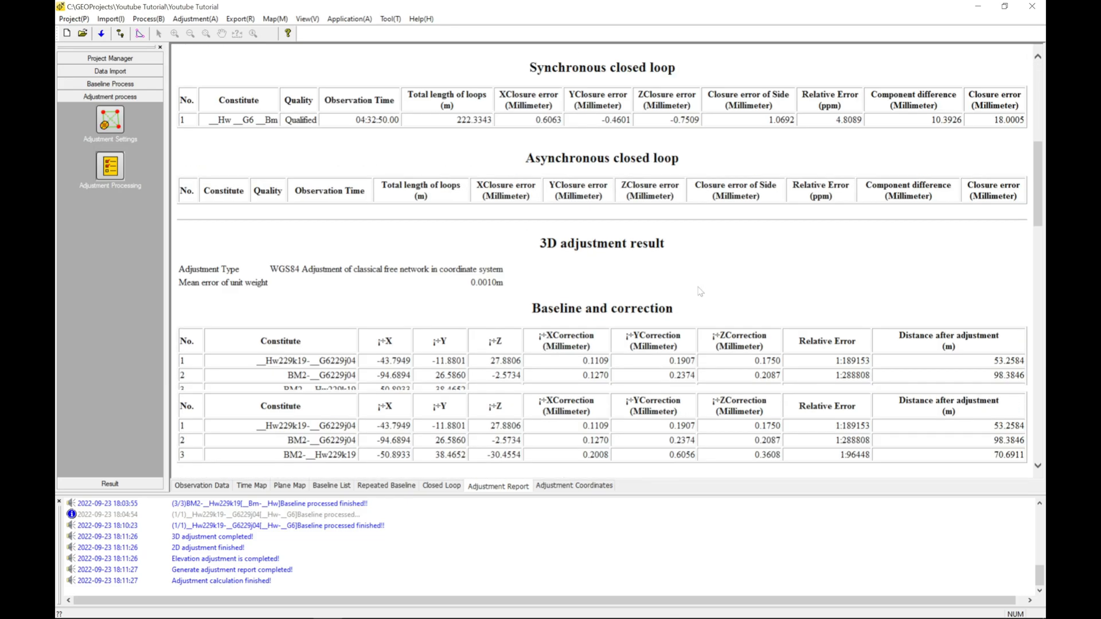
{"action": "scroll", "coordinate": [699, 291], "scroll_direction": "down", "scroll_amount": 10}
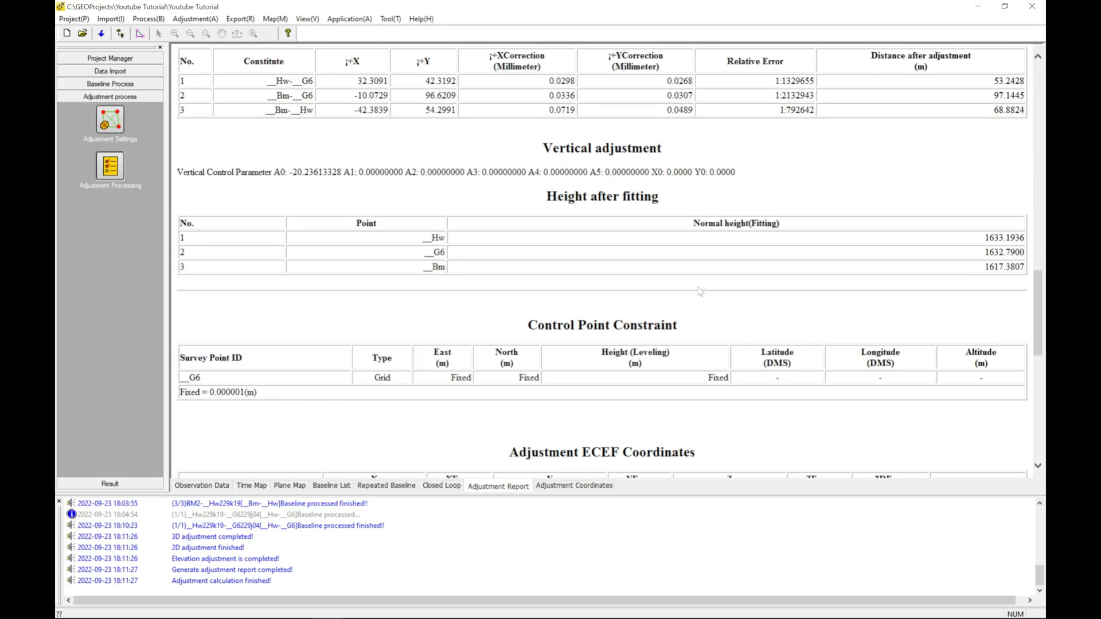
{"action": "scroll", "coordinate": [699, 294], "scroll_direction": "down", "scroll_amount": 6}
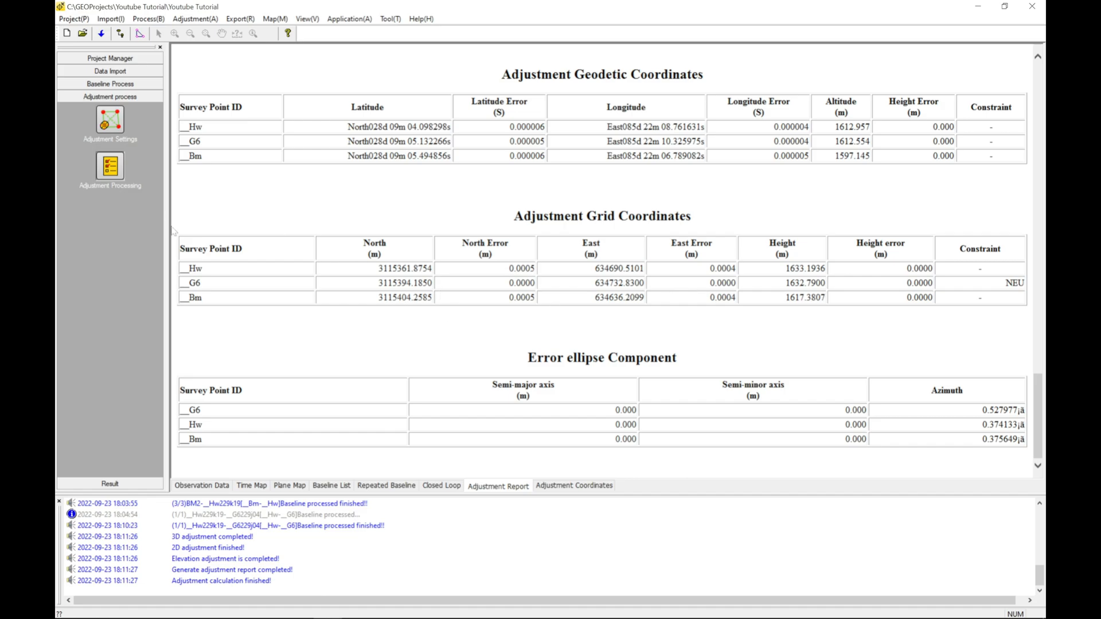
{"action": "left_click_drag", "start_coordinate": [185, 217], "coordinate": [1034, 304]}
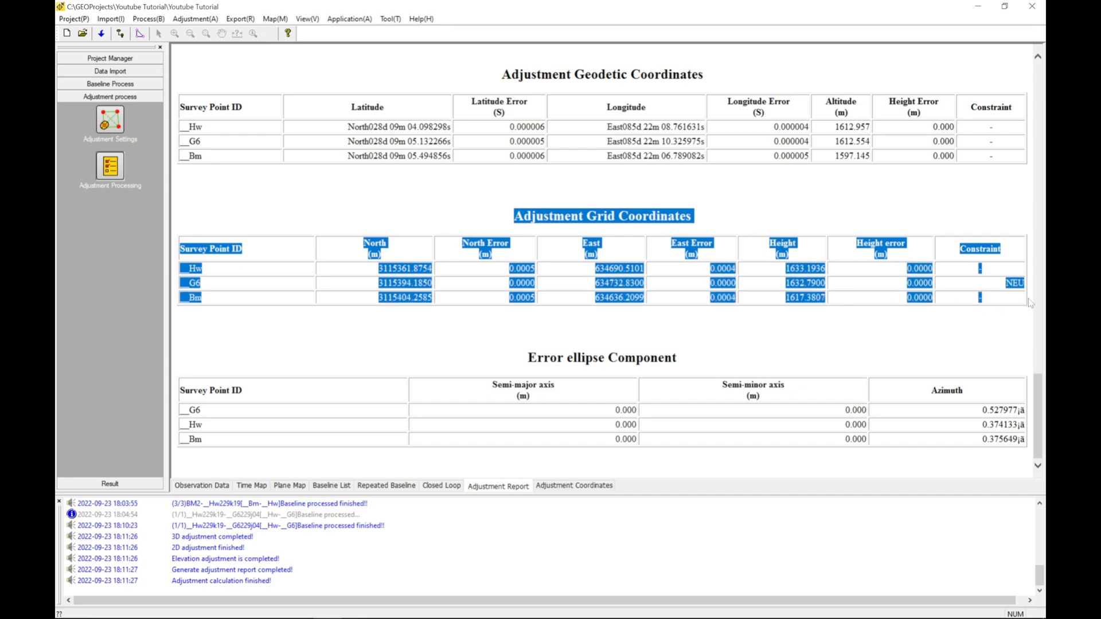
{"action": "left_click", "coordinate": [836, 348]}
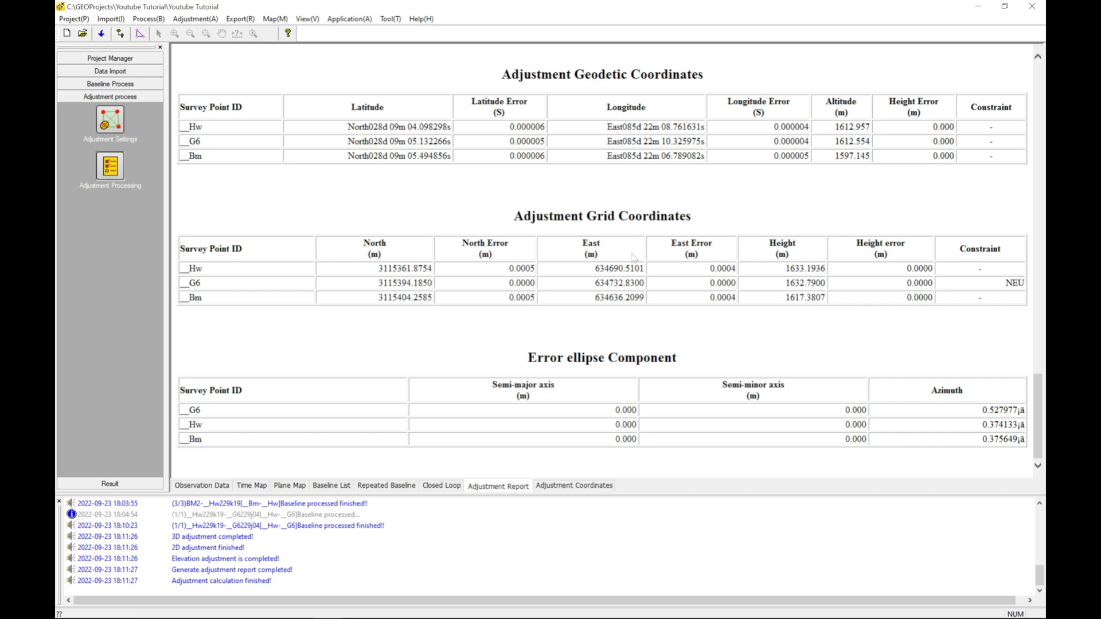
{"action": "scroll", "coordinate": [633, 256], "scroll_direction": "up", "scroll_amount": 3}
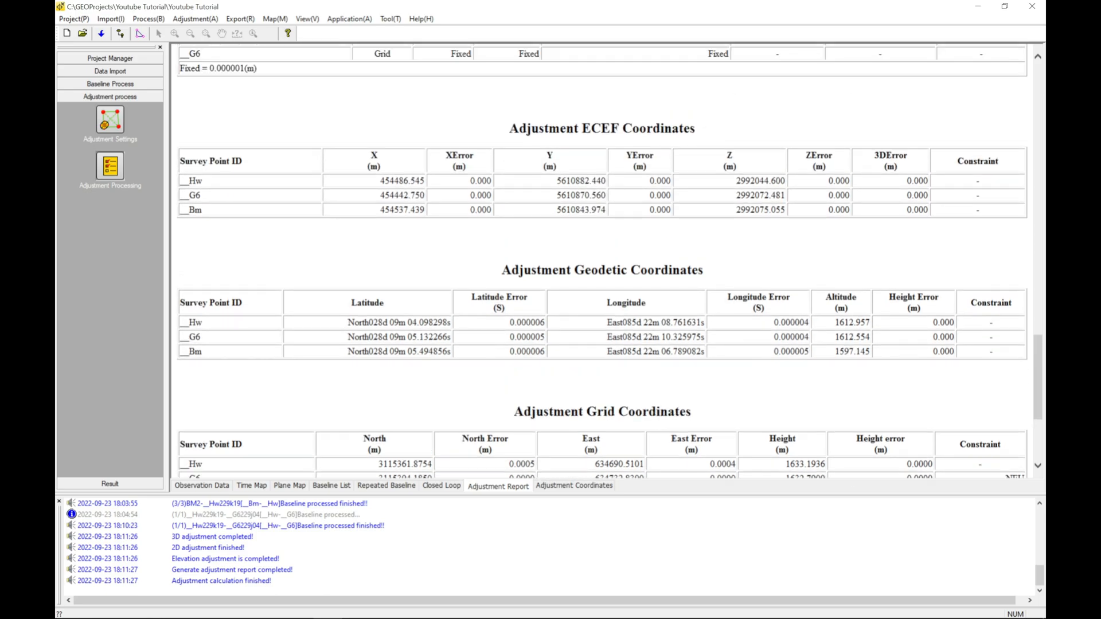
{"action": "scroll", "coordinate": [609, 262], "scroll_direction": "up", "scroll_amount": 9}
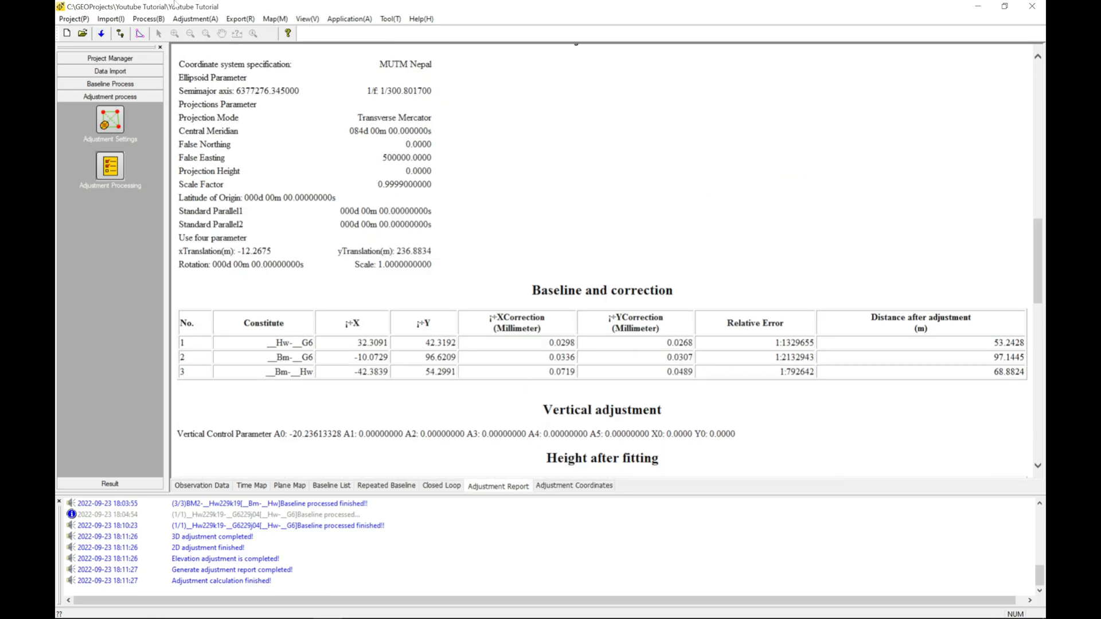
Export the static processing results to E:\Youtubue content\gnss, adding AutoCAD (dxf), coordinate system (sp) and coordinate conversion (cot) files to the preselected types.
{"action": "left_click", "coordinate": [240, 19]}
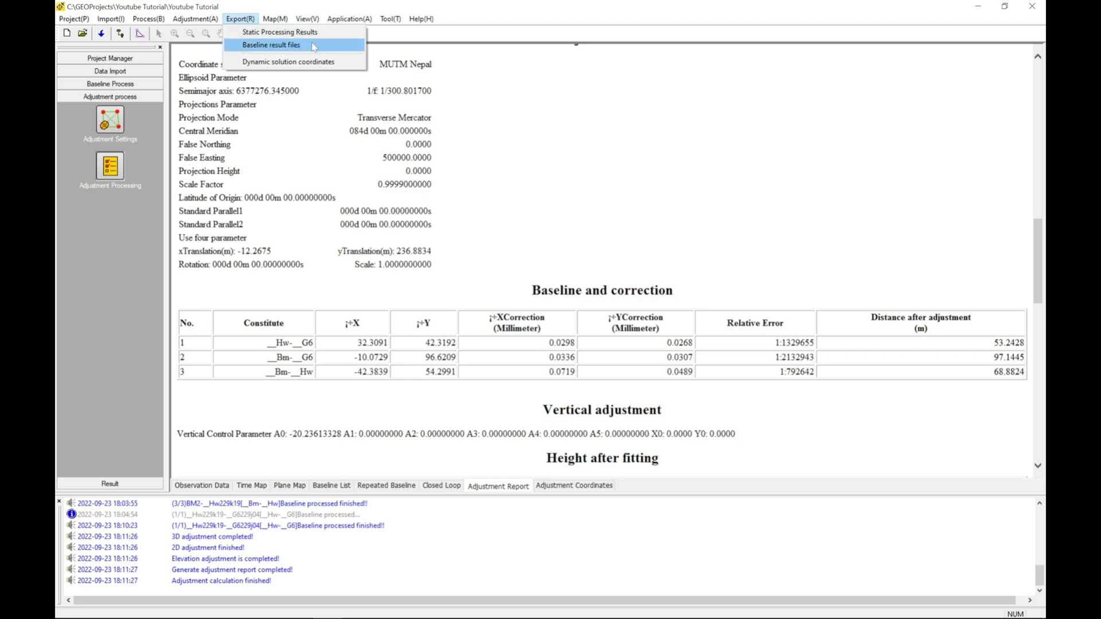
{"action": "left_click", "coordinate": [282, 35]}
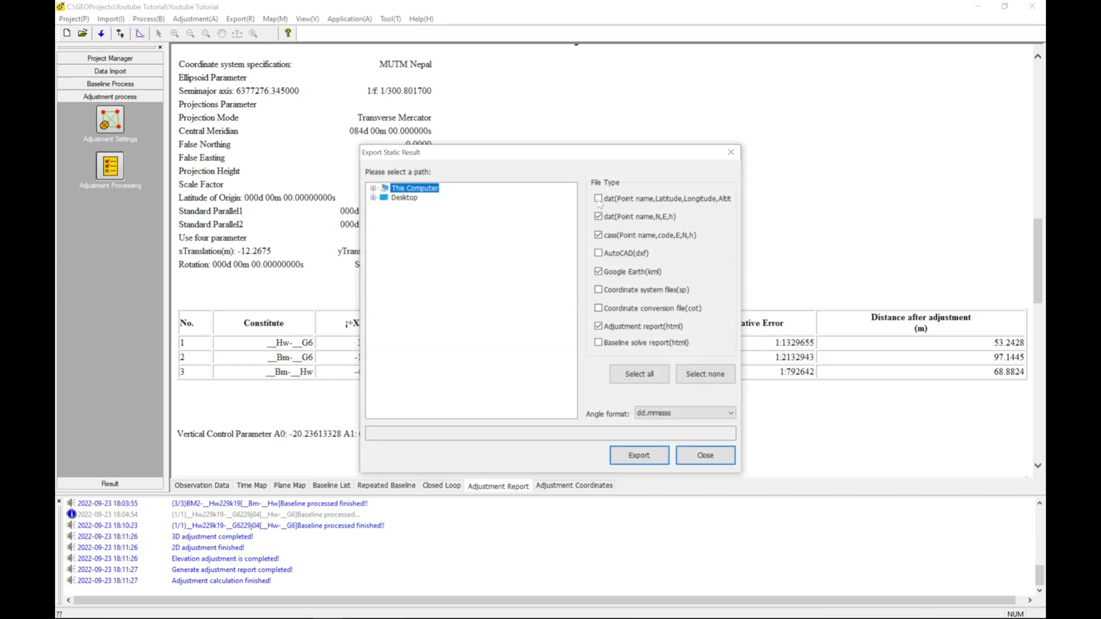
{"action": "left_click", "coordinate": [598, 253]}
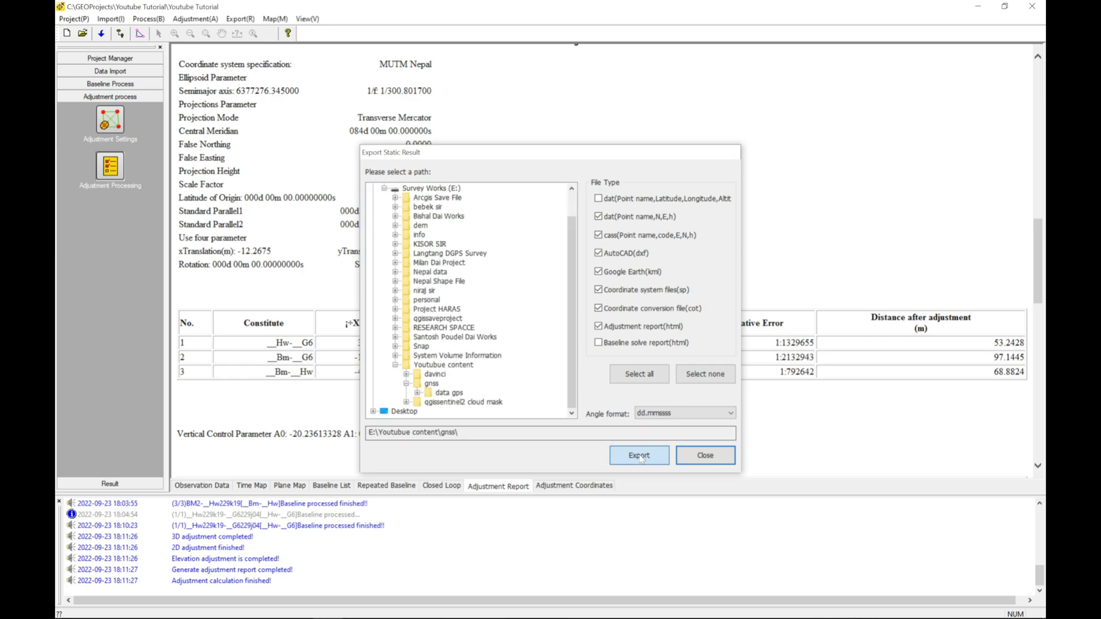
{"action": "left_click", "coordinate": [639, 456]}
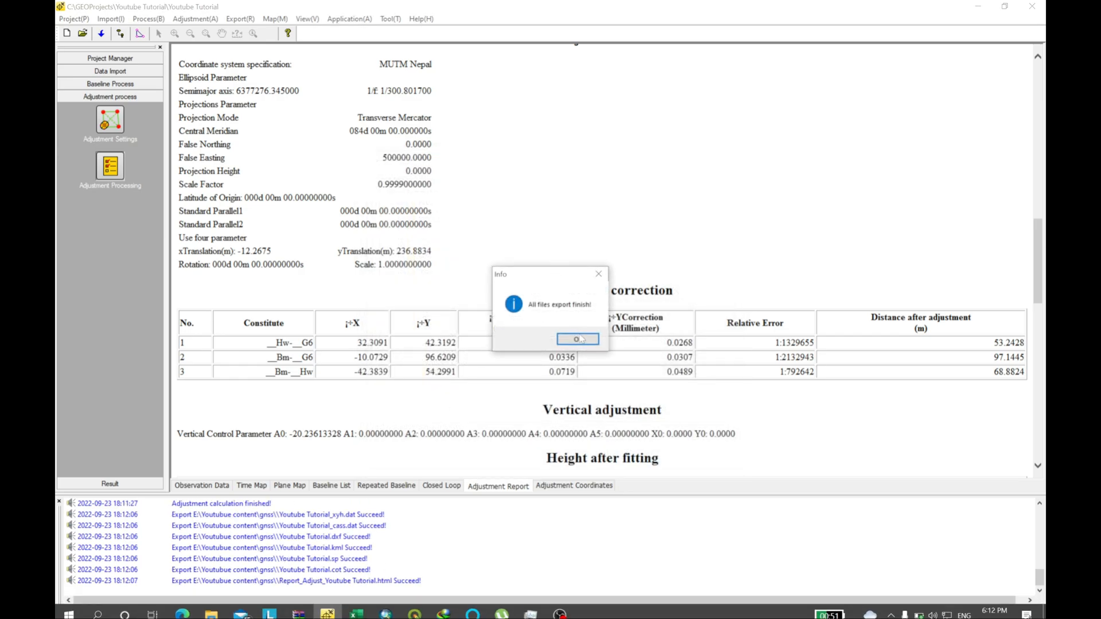
{"action": "left_click", "coordinate": [578, 338]}
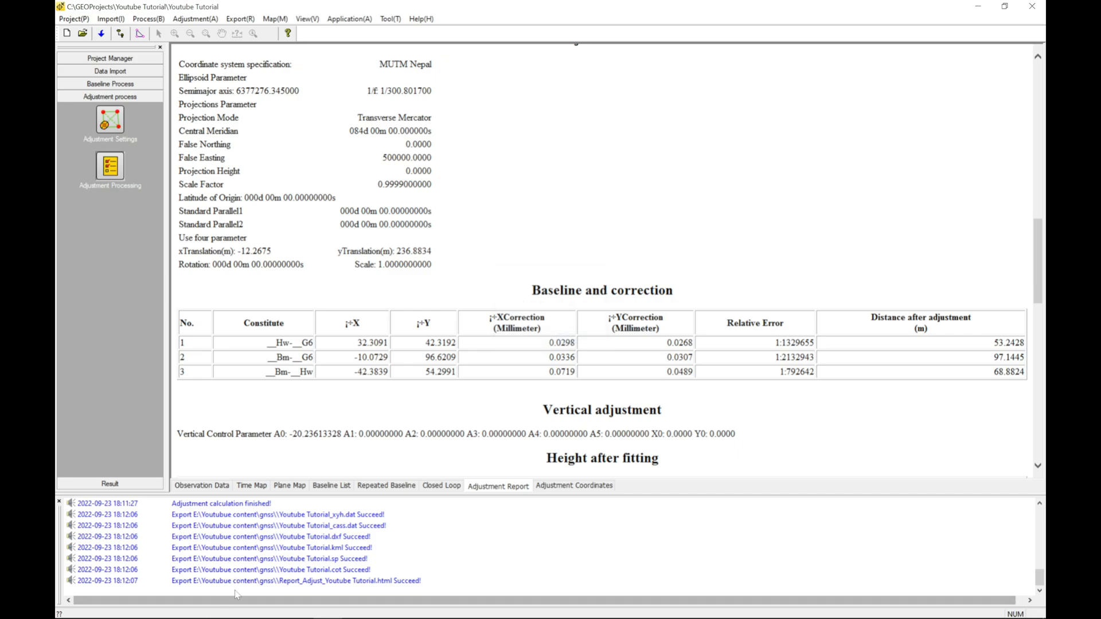
Switch to File Explorer and look through the exported result files in the gnss folder.
{"action": "left_click", "coordinate": [205, 618]}
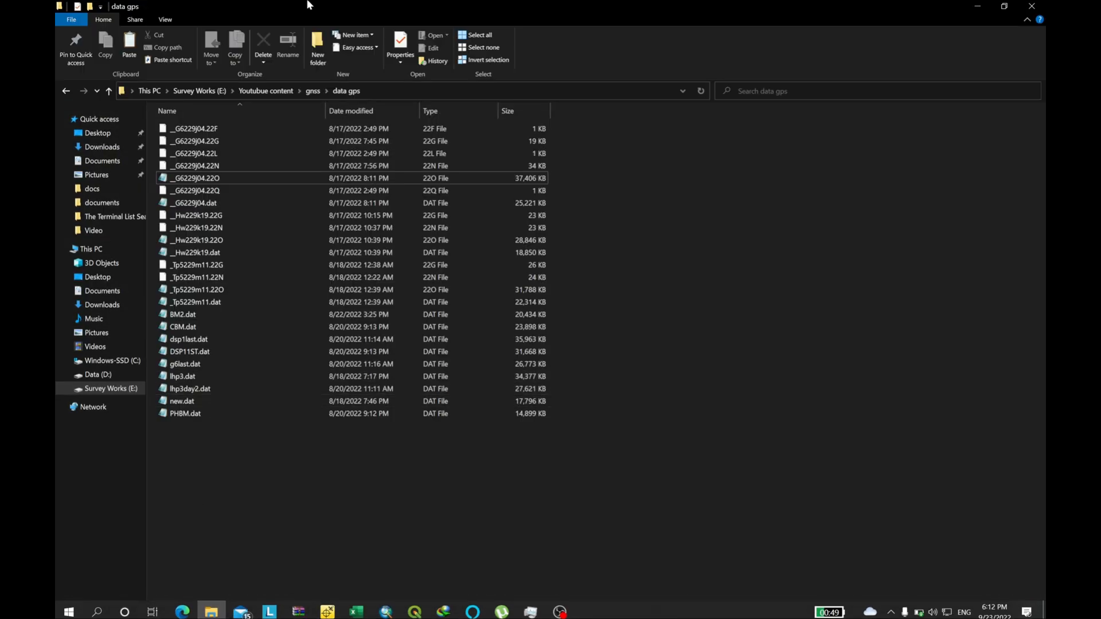
{"action": "left_click", "coordinate": [314, 90]}
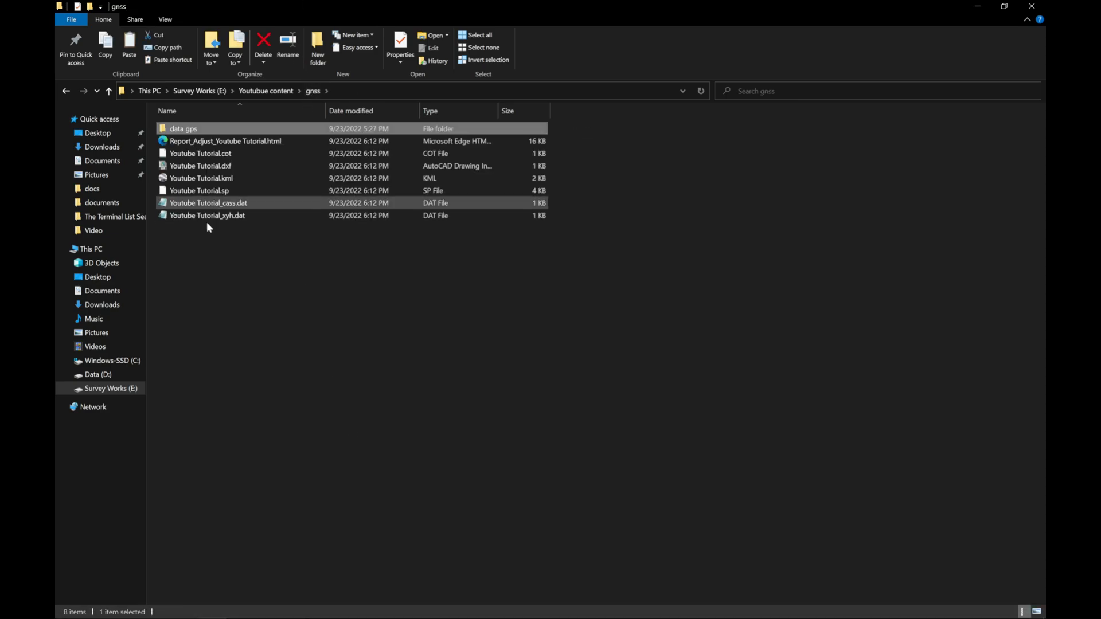
{"action": "left_click", "coordinate": [235, 215]}
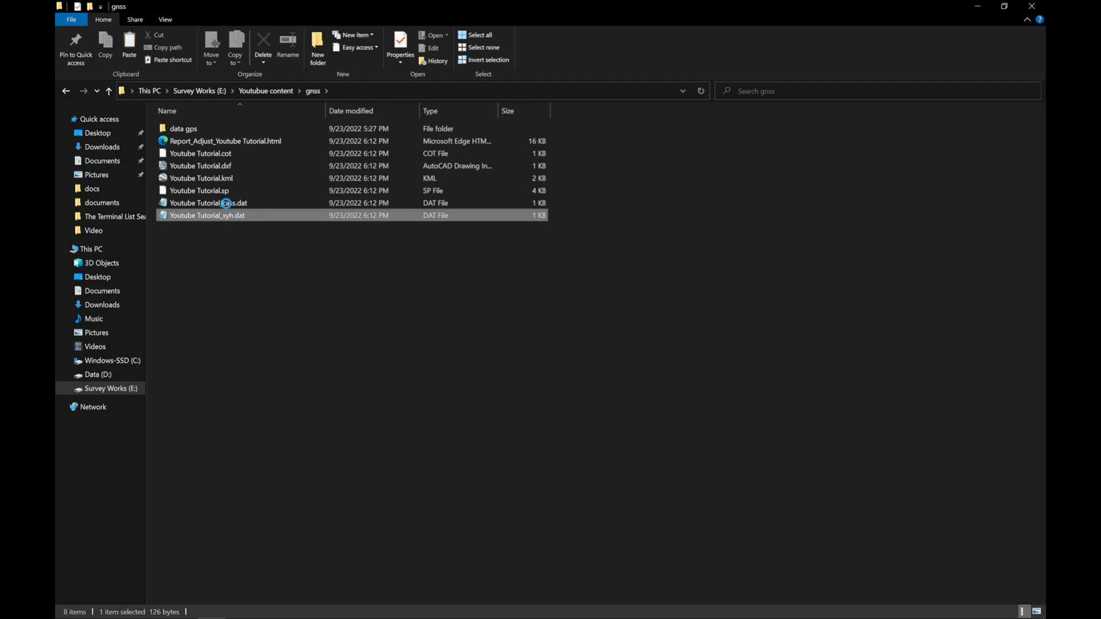
{"action": "left_click", "coordinate": [224, 203]}
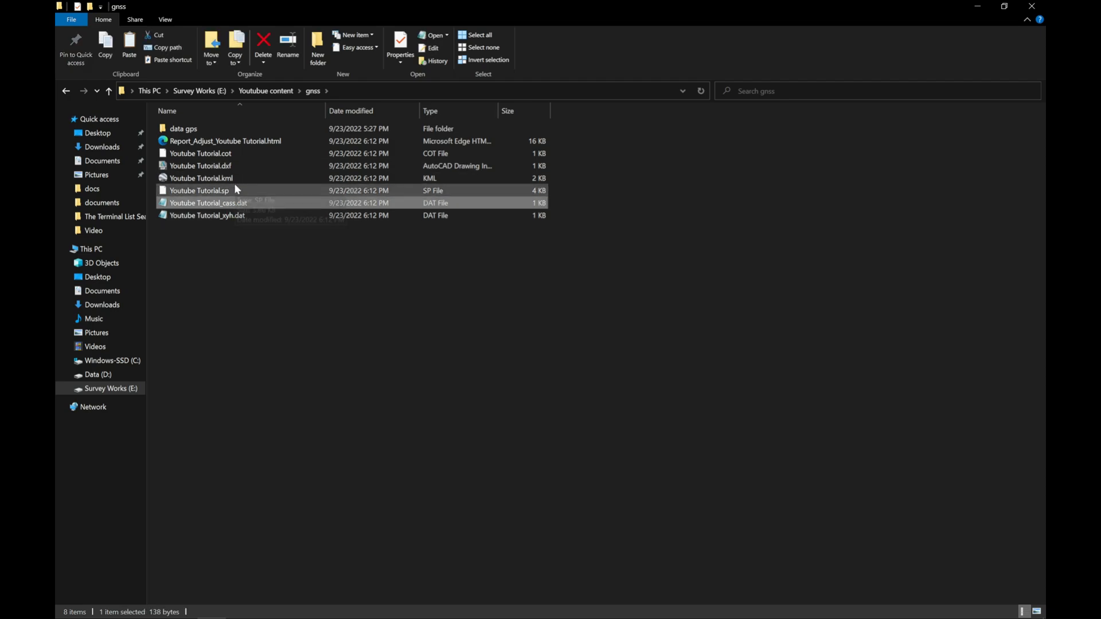
{"action": "left_click", "coordinate": [232, 177]}
{"action": "left_click", "coordinate": [218, 144]}
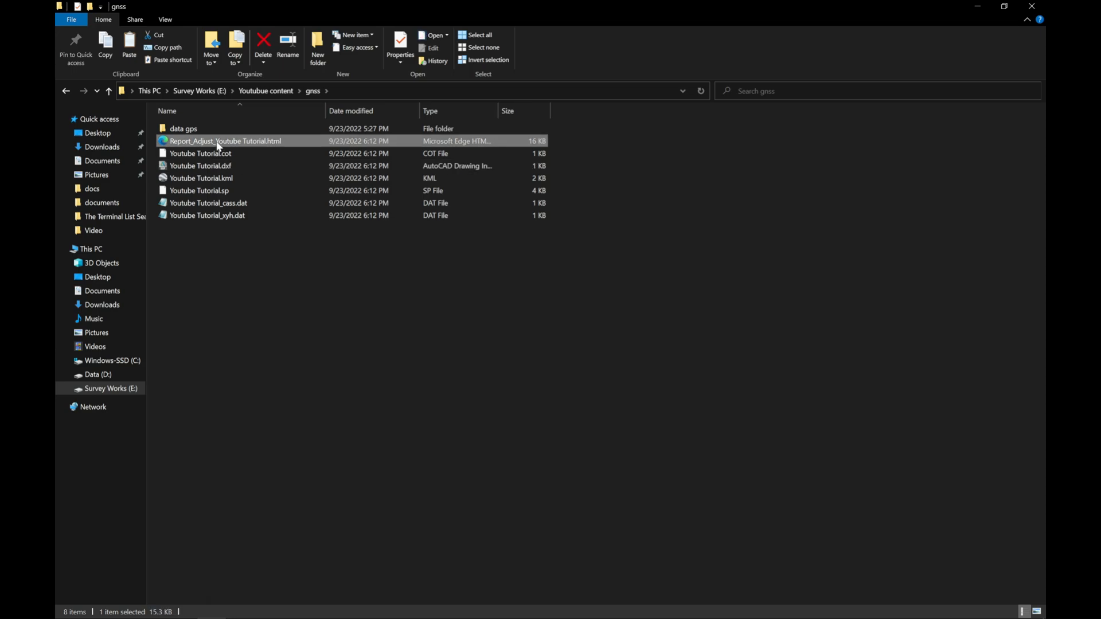
Open Report_Adjust_Youtube Tutorial.html in Microsoft Edge and read through its adjustment results and coordinate sections.
{"action": "double_click", "coordinate": [265, 140]}
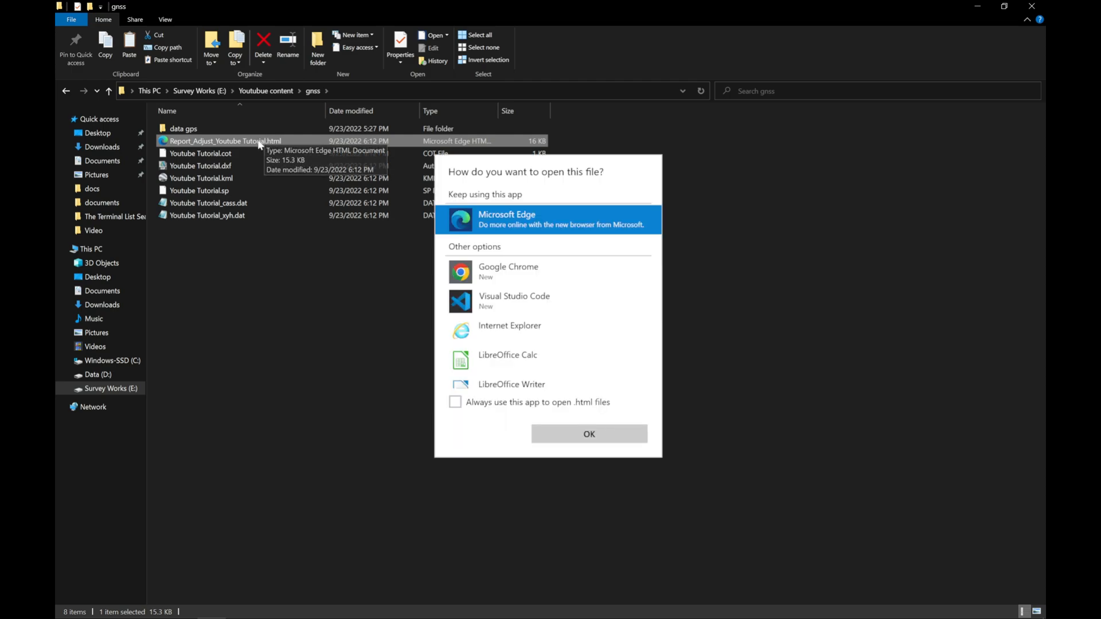
{"action": "left_click", "coordinate": [591, 434]}
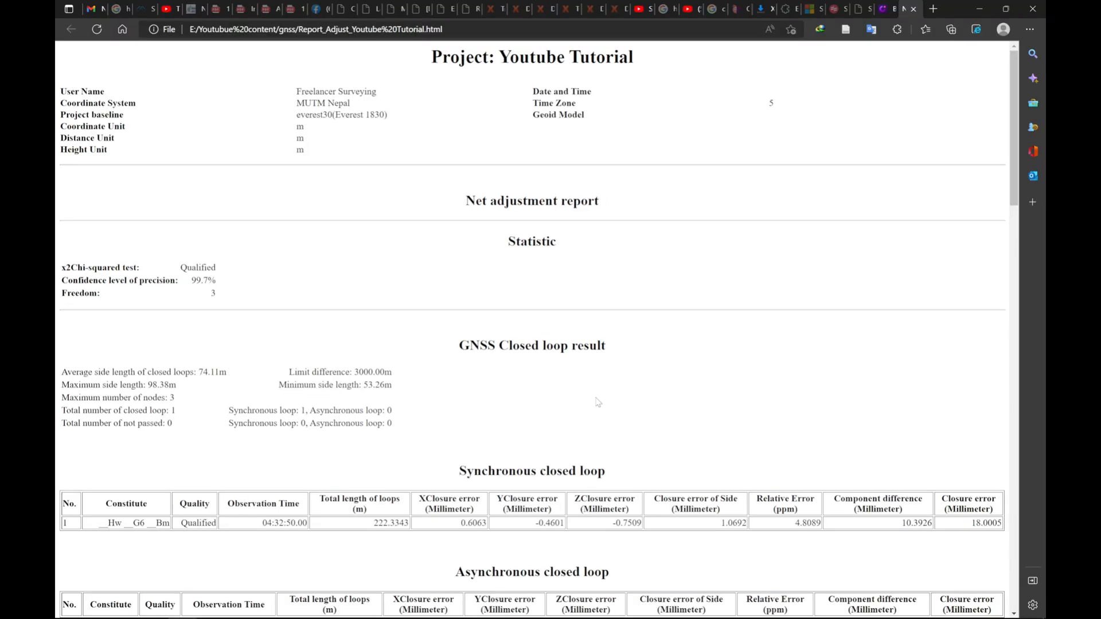
{"action": "scroll", "coordinate": [597, 401], "scroll_direction": "down", "scroll_amount": 20}
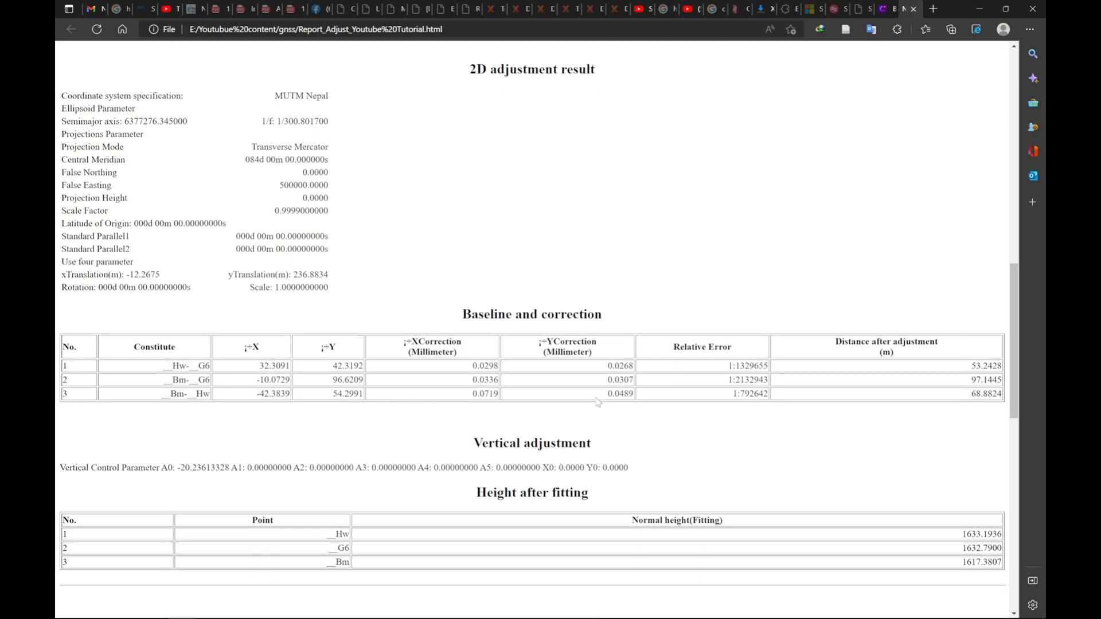
{"action": "scroll", "coordinate": [597, 401], "scroll_direction": "down", "scroll_amount": 6}
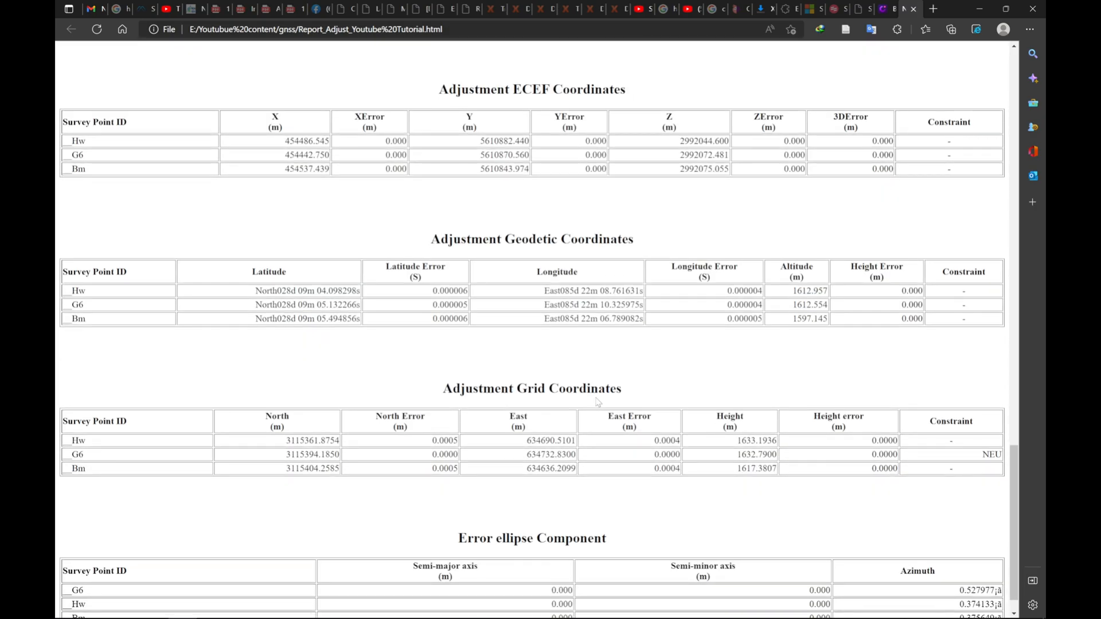
{"action": "scroll", "coordinate": [597, 401], "scroll_direction": "down", "scroll_amount": 1}
{"action": "scroll", "coordinate": [597, 401], "scroll_direction": "up", "scroll_amount": 5}
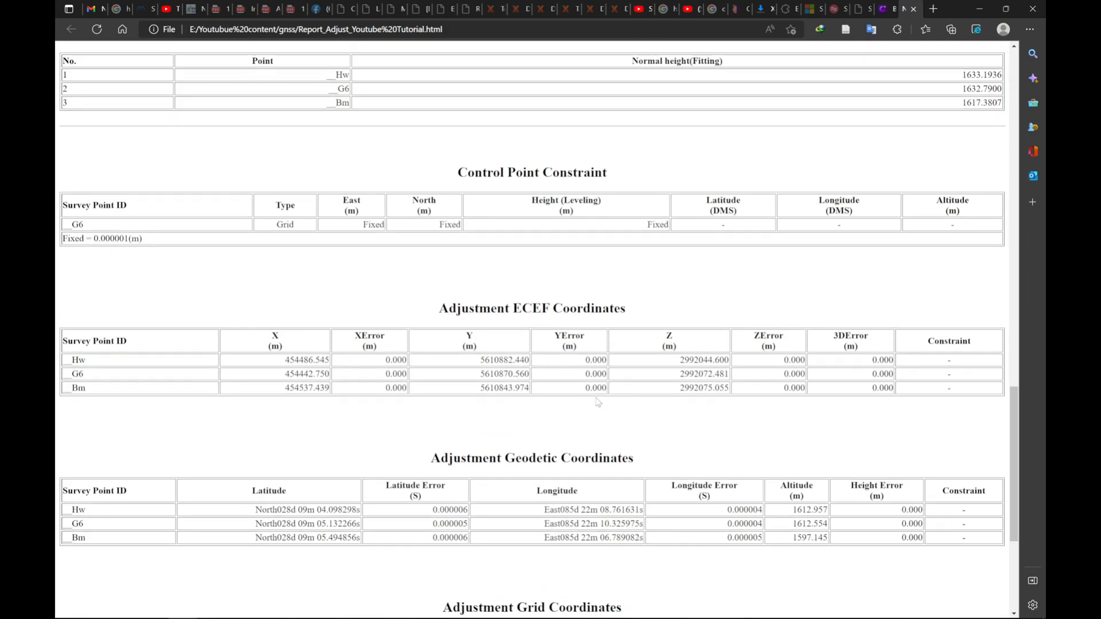
{"action": "scroll", "coordinate": [597, 401], "scroll_direction": "up", "scroll_amount": 2}
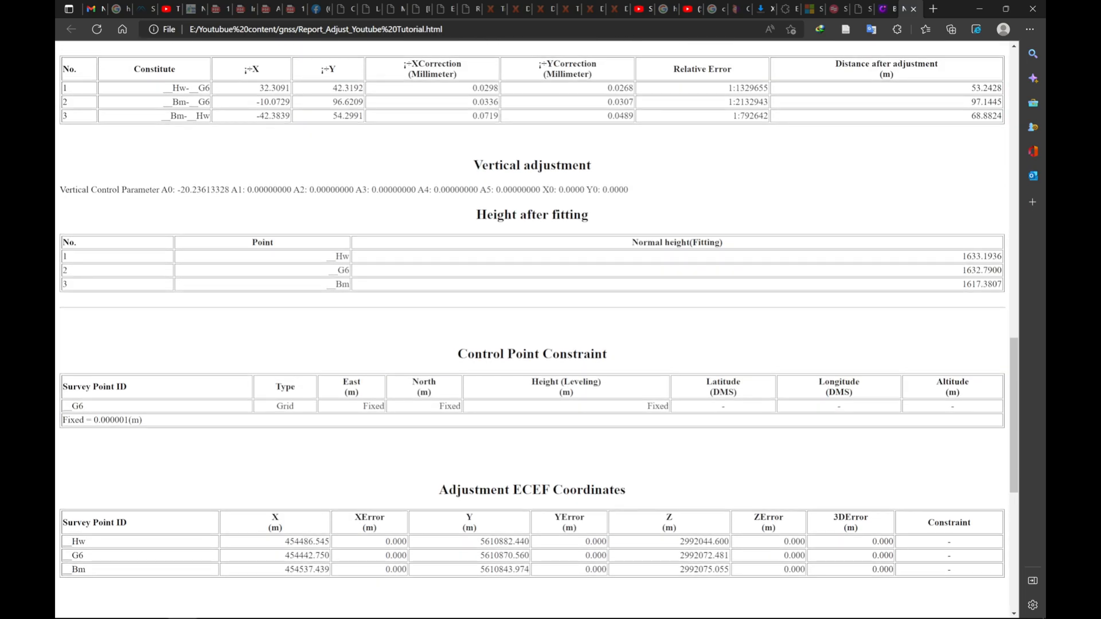
{"action": "scroll", "coordinate": [597, 402], "scroll_direction": "down", "scroll_amount": 5}
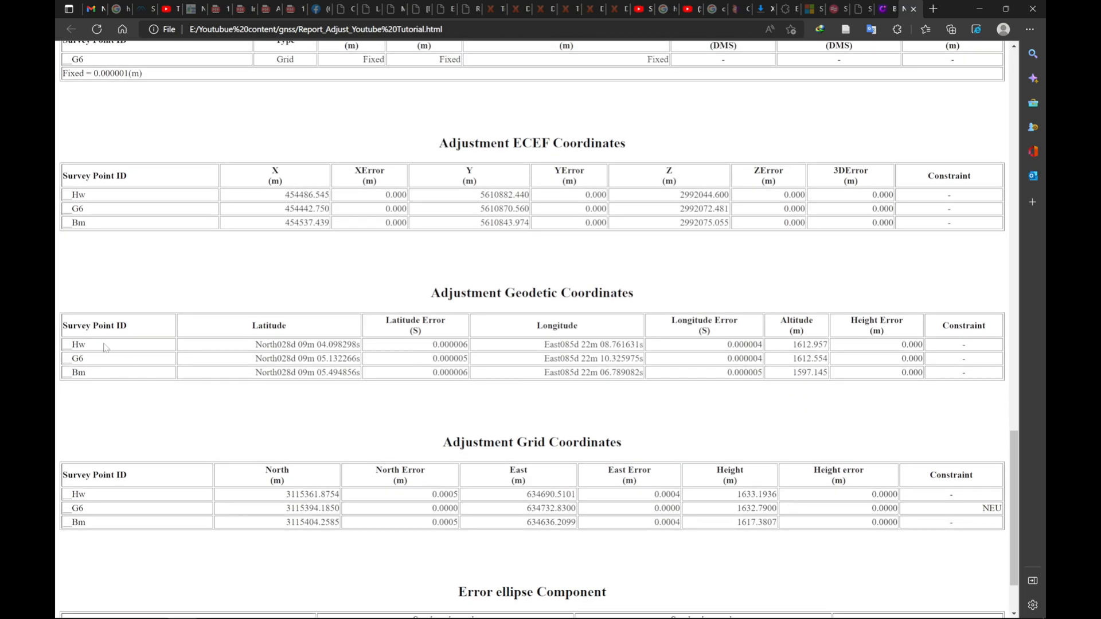
Examine the geodetic and grid coordinate tables in the exported report, highlighting each one in turn.
{"action": "left_click_drag", "start_coordinate": [57, 312], "coordinate": [989, 398]}
{"action": "left_click", "coordinate": [864, 428]}
{"action": "scroll", "coordinate": [419, 400], "scroll_direction": "down", "scroll_amount": 2}
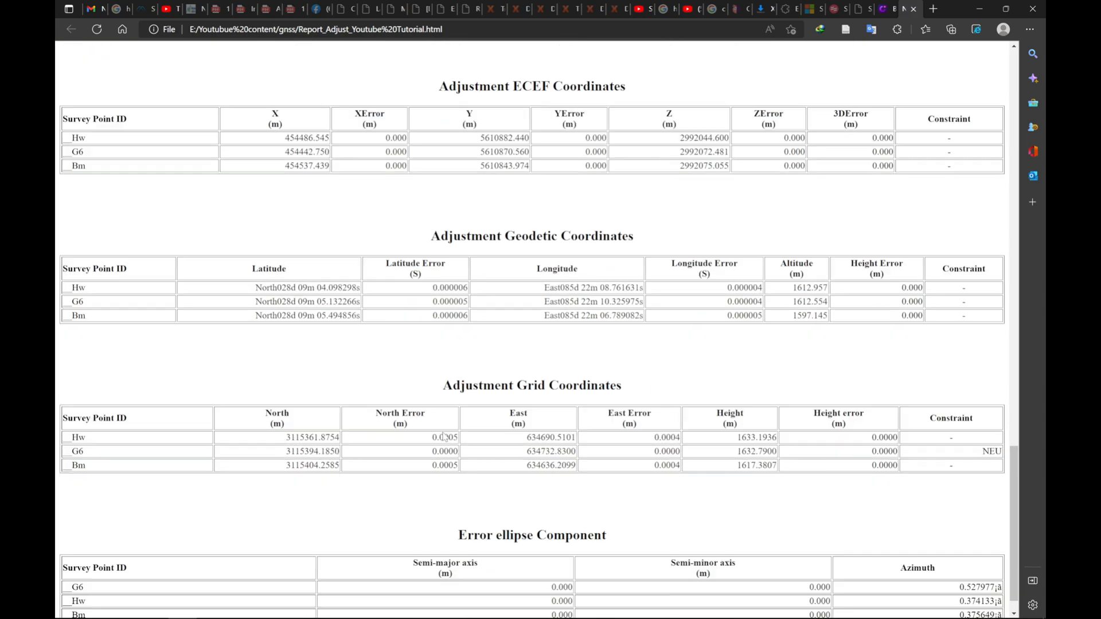
{"action": "left_click_drag", "start_coordinate": [73, 388], "coordinate": [997, 451]}
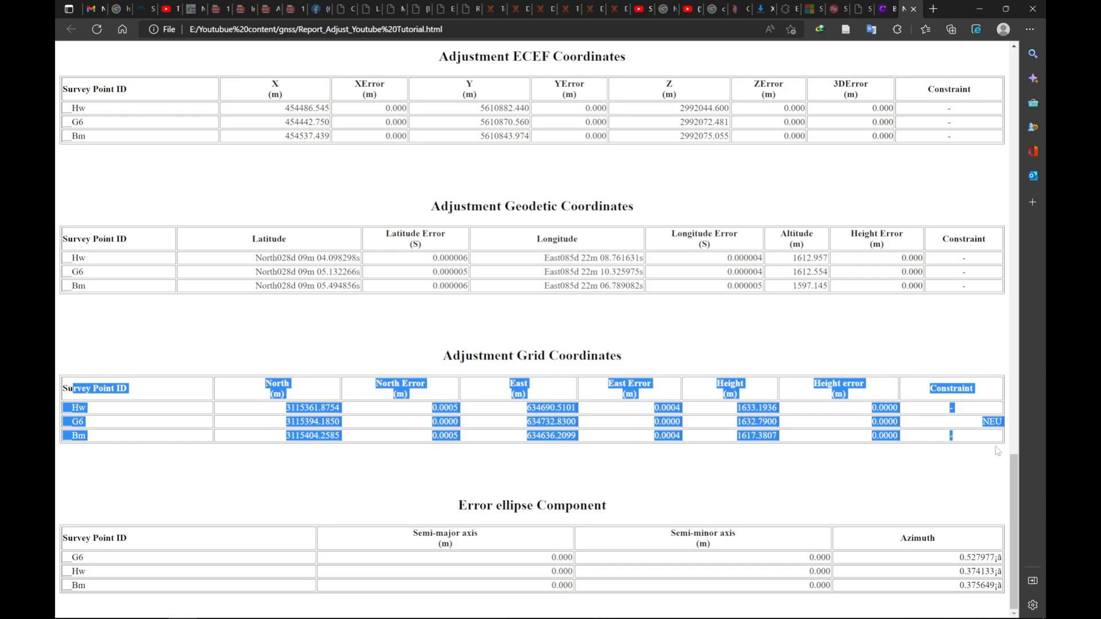
{"action": "left_click", "coordinate": [1009, 430]}
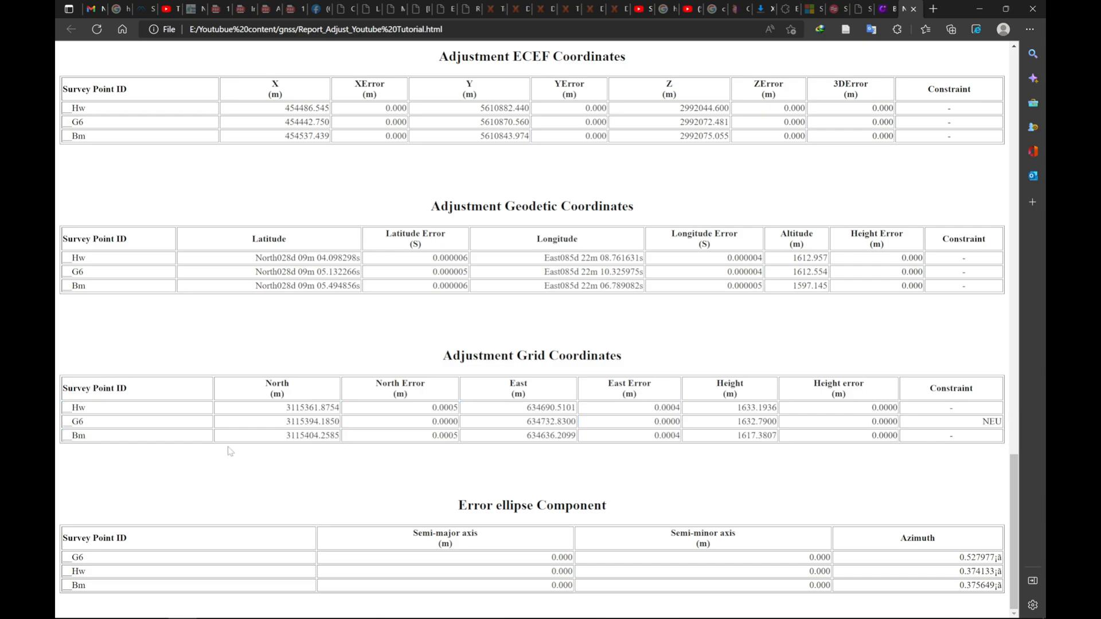
Minimize the browser and switch back to the GEOSolution project.
{"action": "left_click", "coordinate": [980, 8]}
{"action": "mouse_move", "coordinate": [333, 617]}
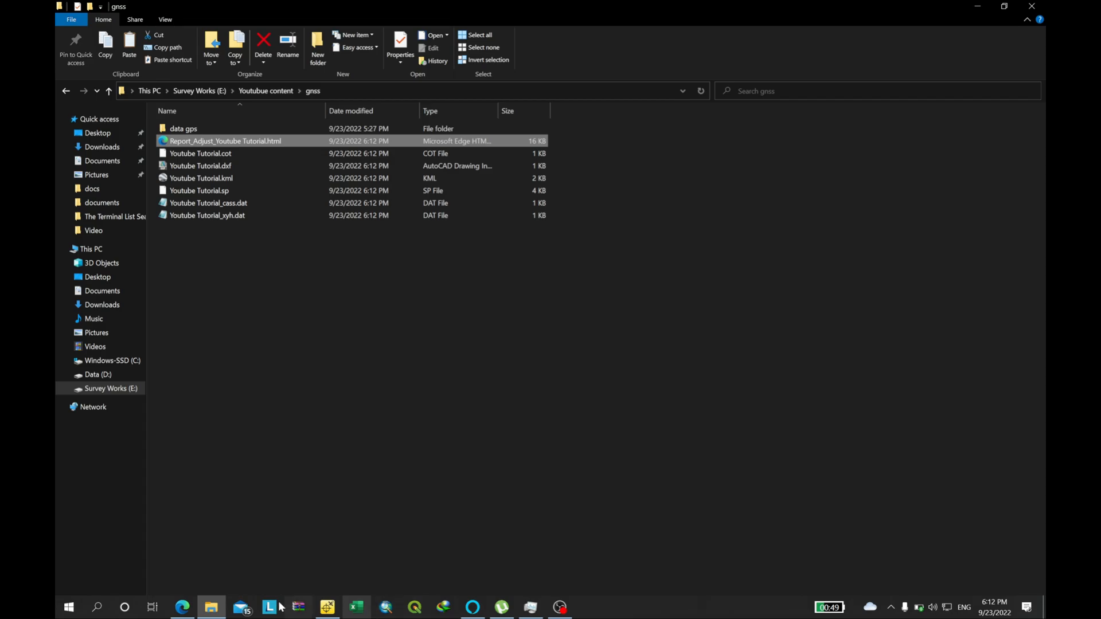
{"action": "left_click", "coordinate": [332, 615]}
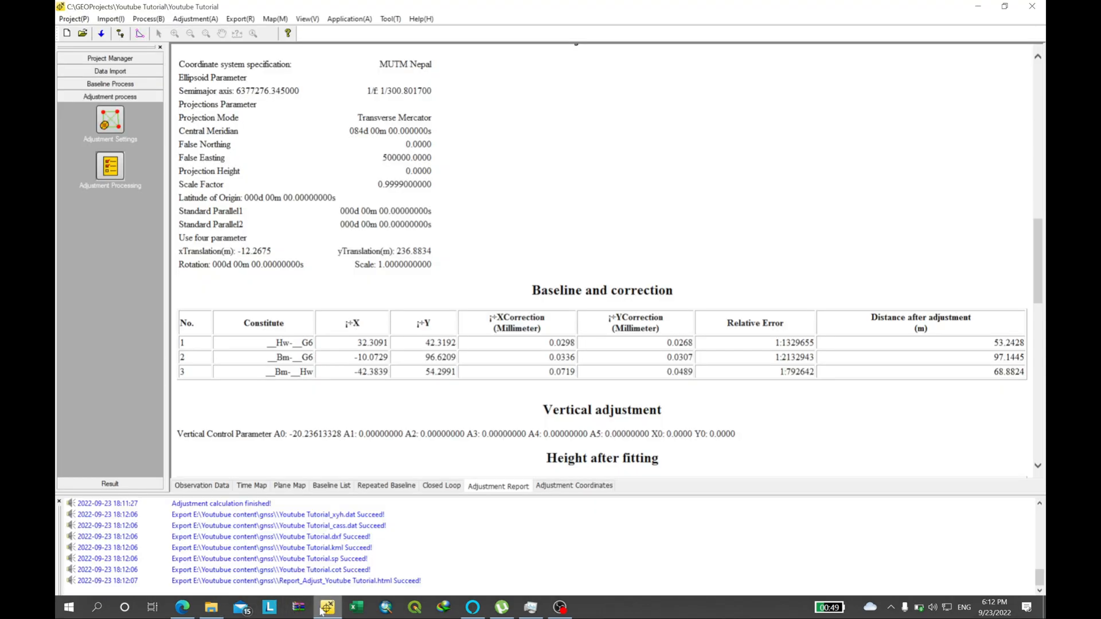